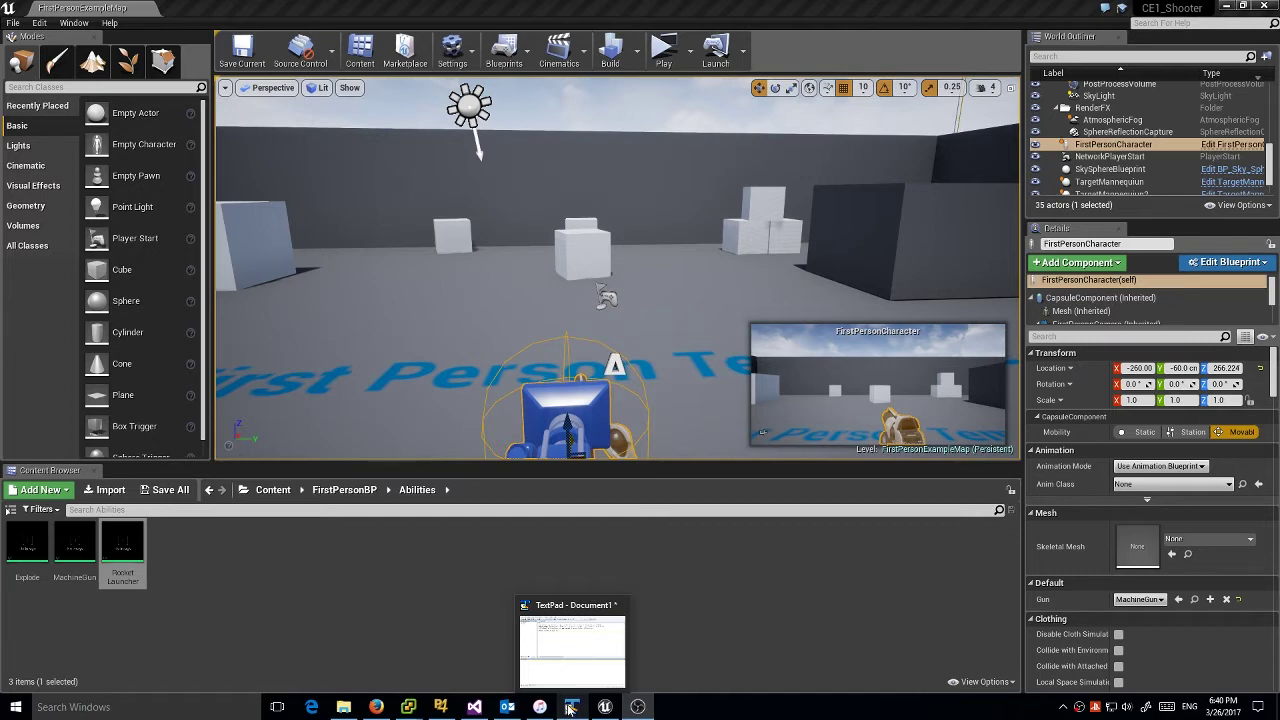
# - Read the plugin question about shooter abilities in the open TextPad document, and return to the level editor
pyautogui.click(570, 708)
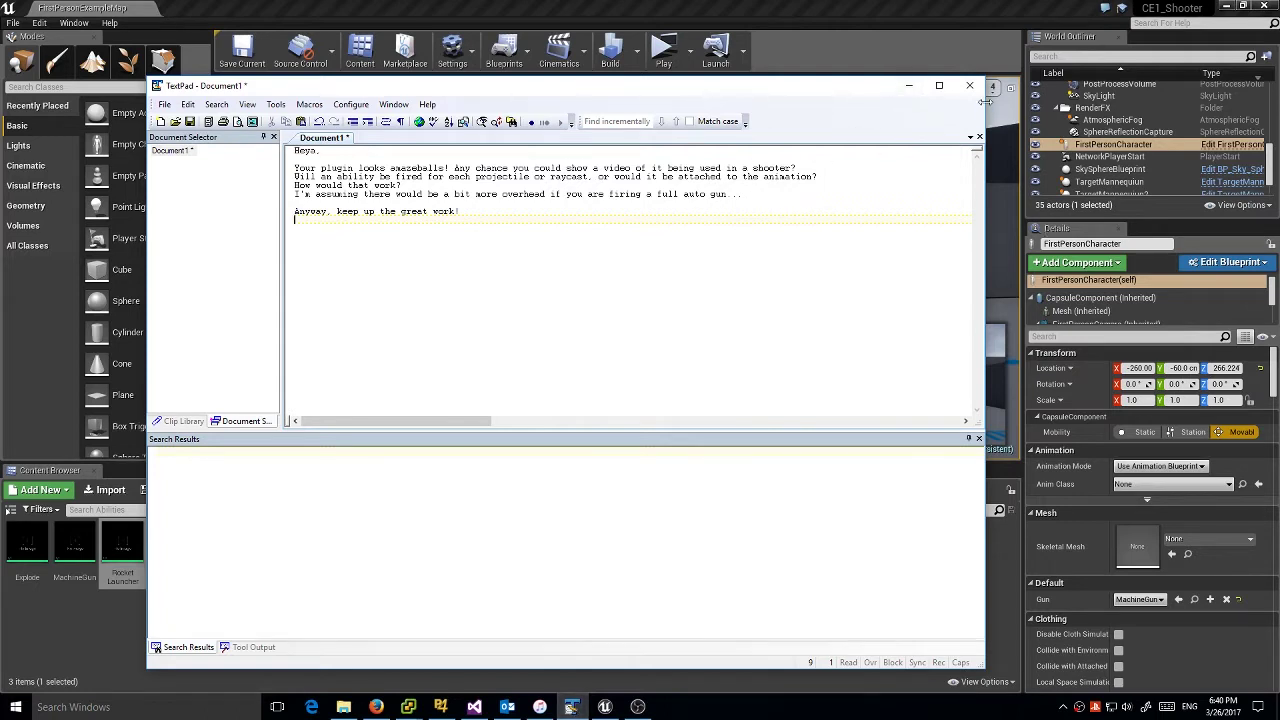
pyautogui.click(908, 88)
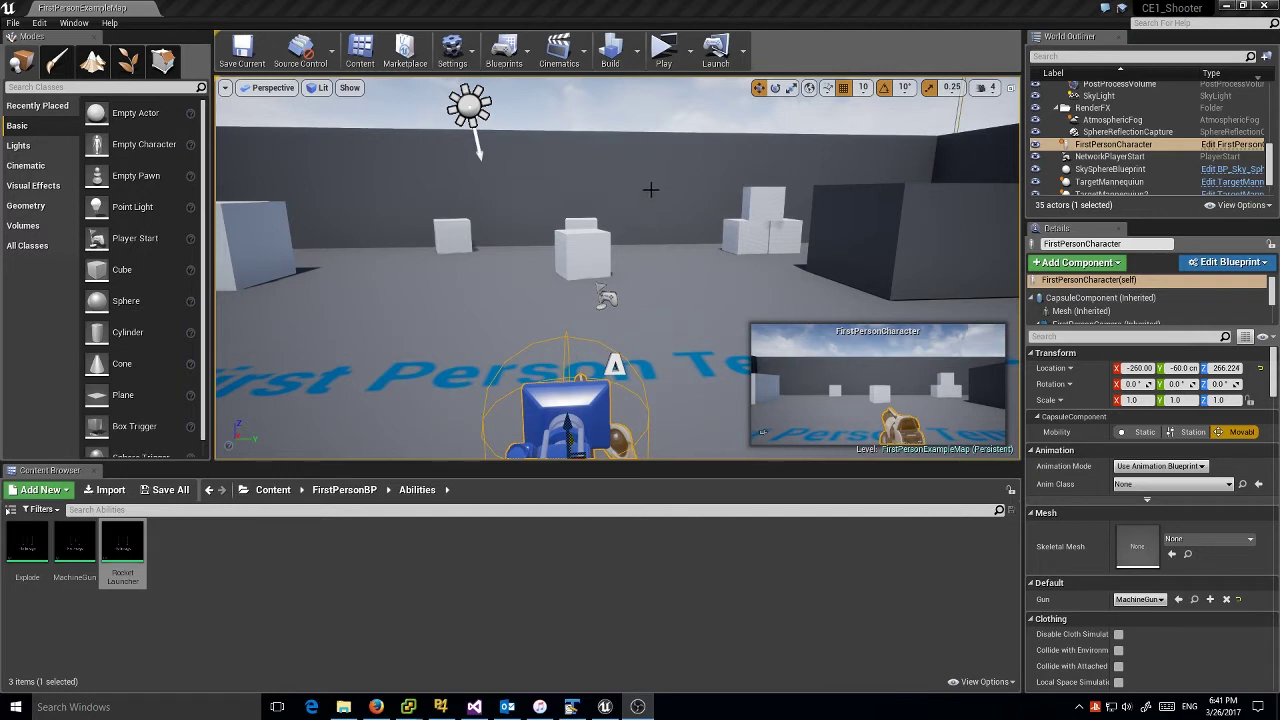
# - Show the contents of the Blueprints folder inside FirstPersonBP
pyautogui.click(345, 496)
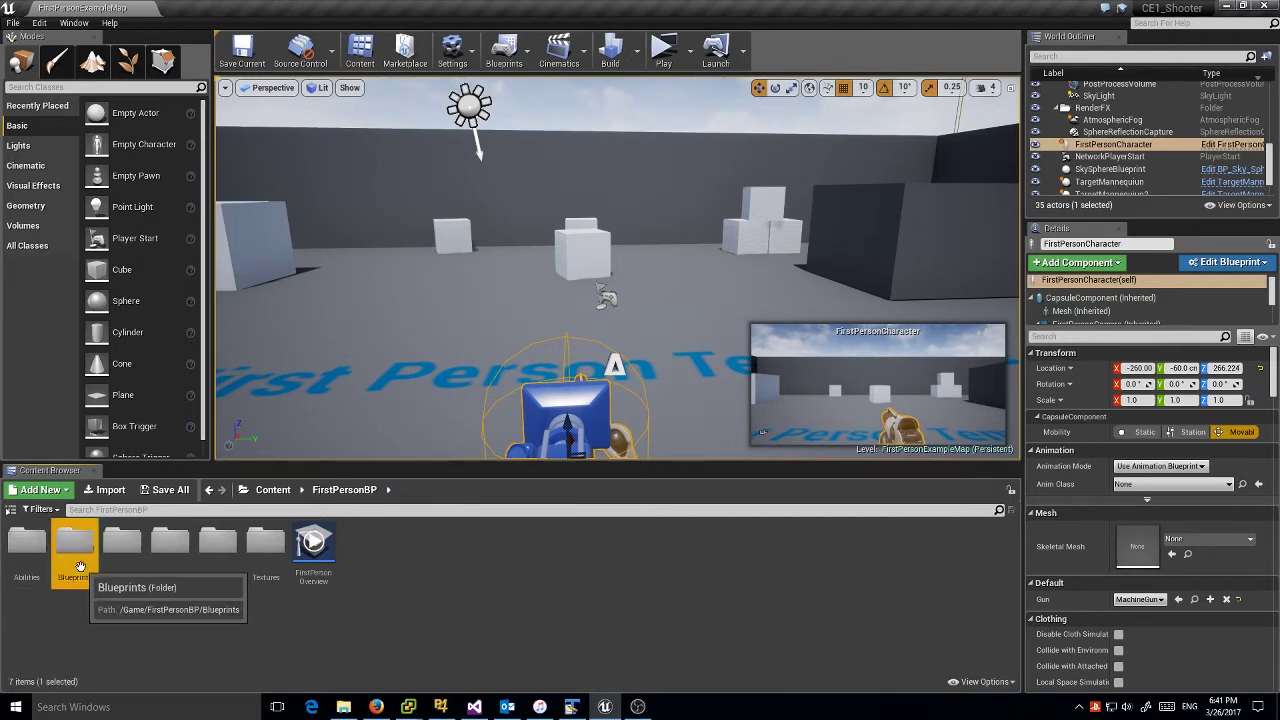
pyautogui.doubleClick(80, 567)
# - Look over the level's target mannequins and boxes from several angles, and return the view to the FirstPersonCharacter
pyautogui.moveTo(622, 274); pyautogui.dragTo(712, 316, button='right')
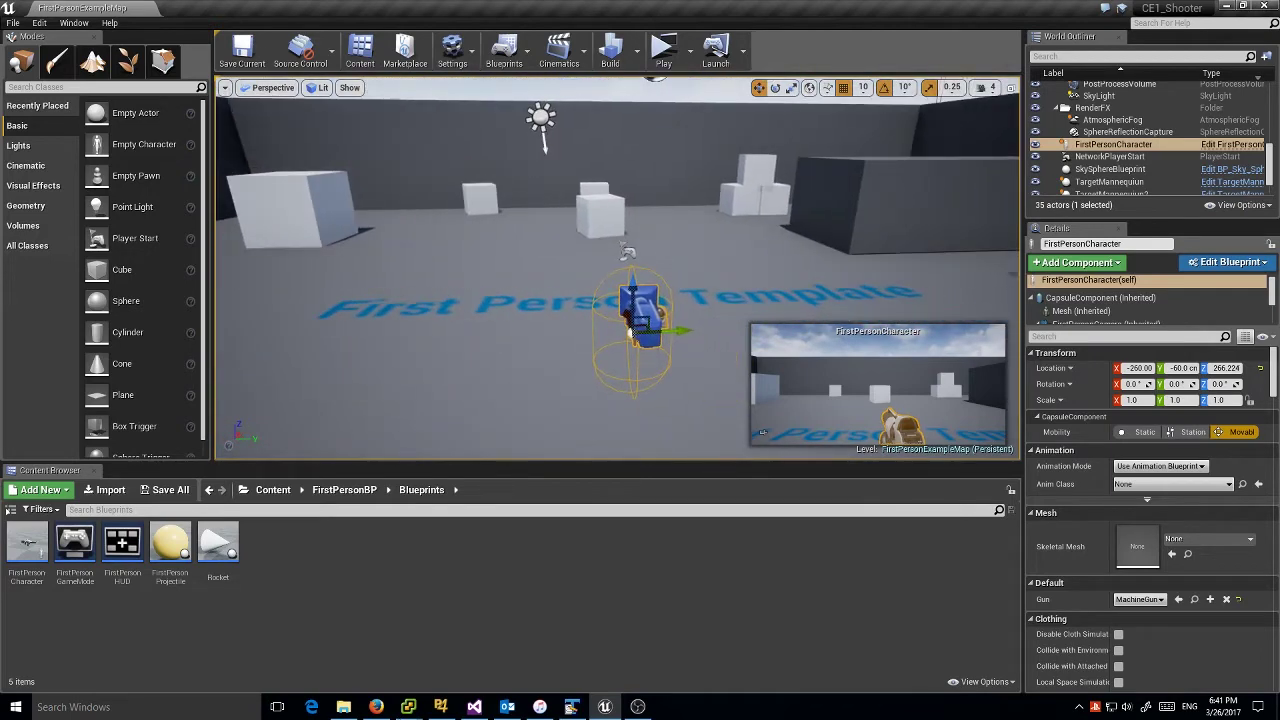
pyautogui.moveTo(629, 330); pyautogui.dragTo(640, 372, button='right')
pyautogui.press('s')
pyautogui.moveTo(600, 300); pyautogui.dragTo(352, 293, button='right')
pyautogui.press('w')
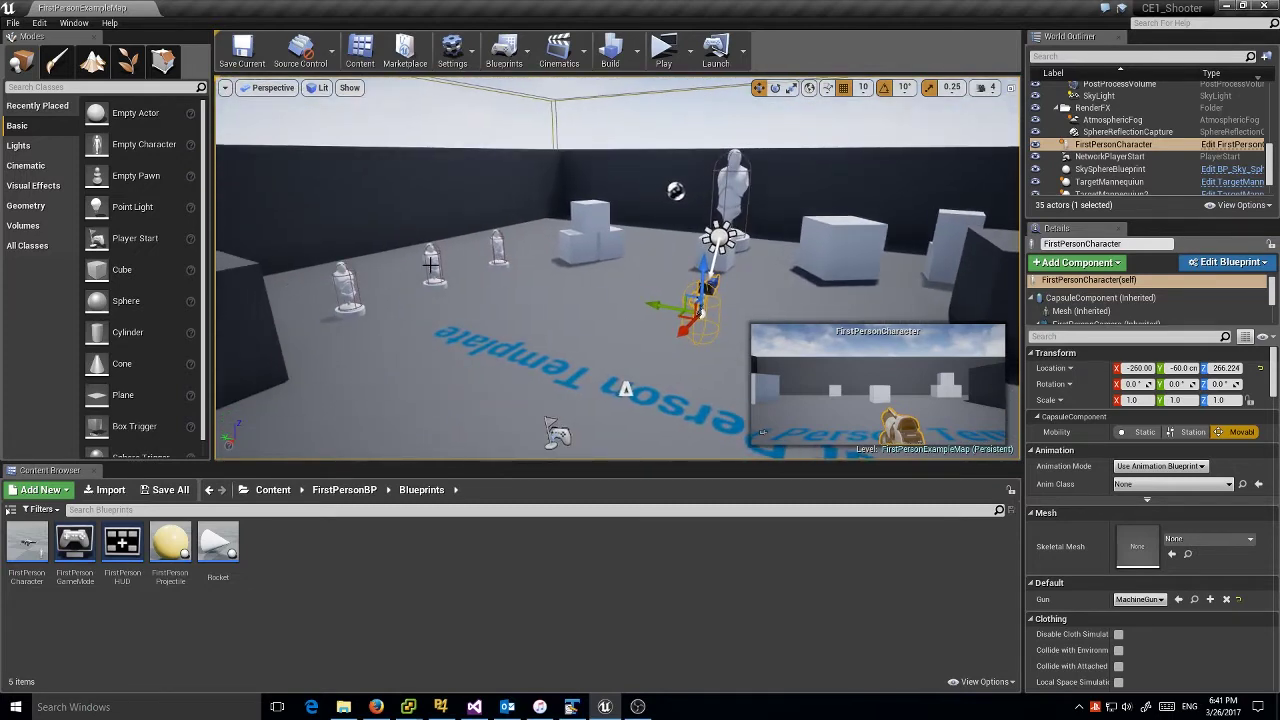
pyautogui.moveTo(561, 273); pyautogui.dragTo(555, 235, button='right')
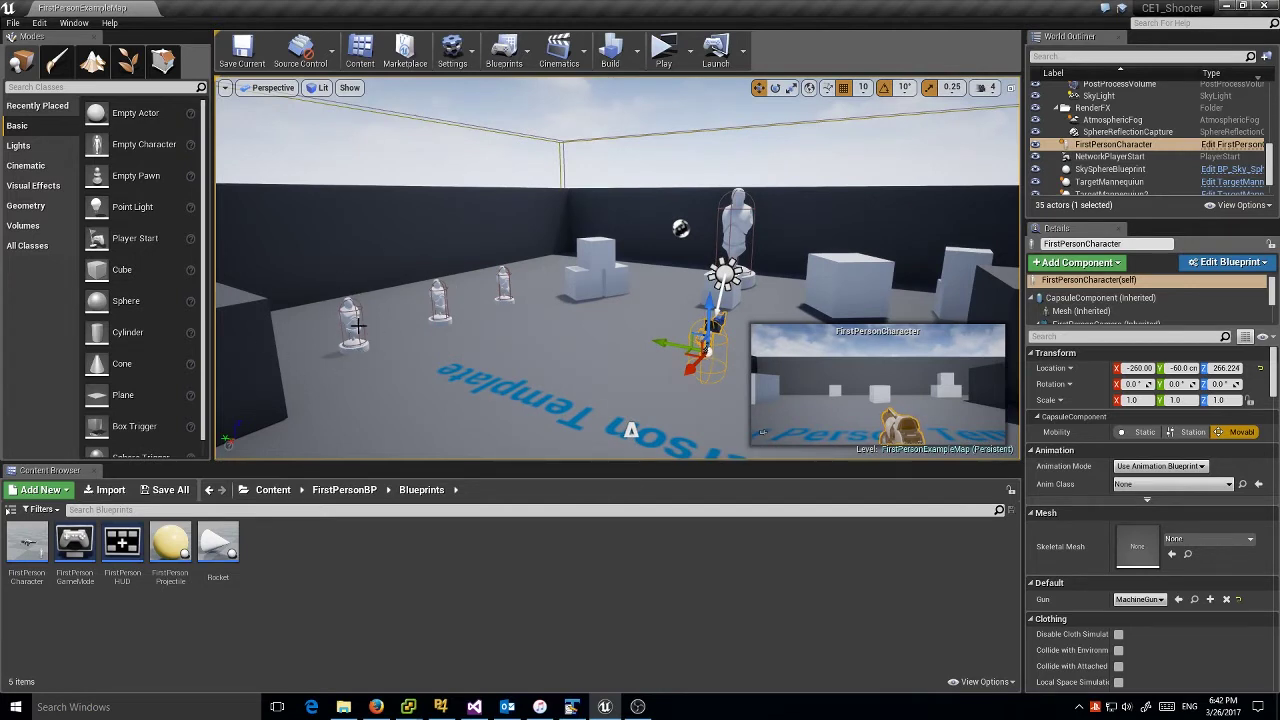
pyautogui.press('w')
pyautogui.moveTo(738, 230); pyautogui.dragTo(820, 205, button='right')
pyautogui.moveTo(640, 268); pyautogui.dragTo(433, 292, button='right')
pyautogui.press('s')
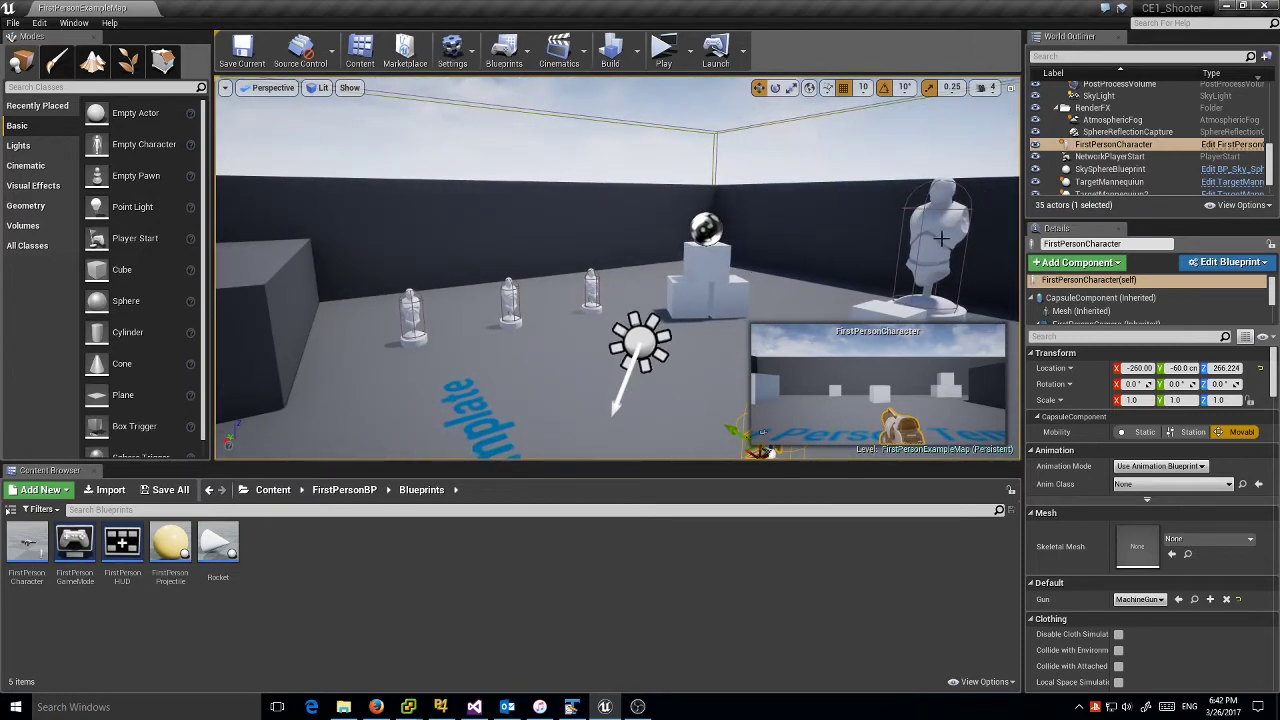
pyautogui.press('f')
pyautogui.press('w')
pyautogui.moveTo(617, 268); pyautogui.dragTo(706, 366, button='right')
pyautogui.press('s')
pyautogui.press('w')
pyautogui.press('s')
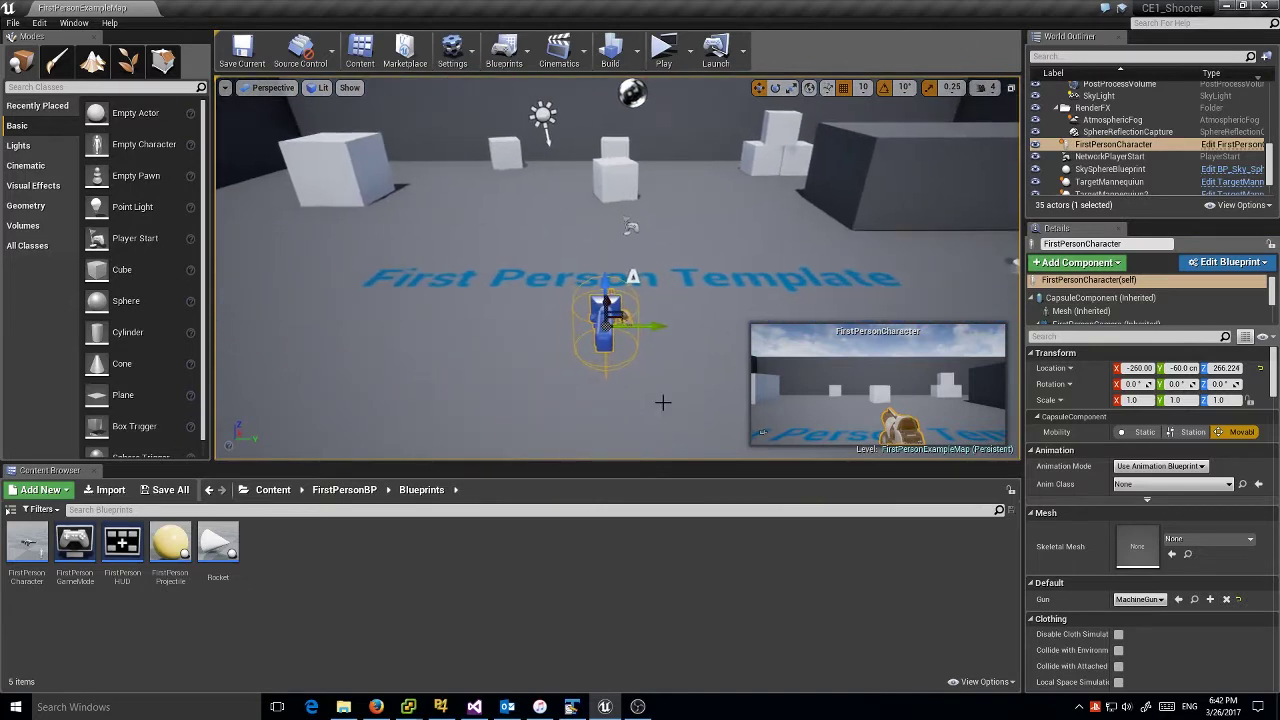
# - Open the FirstPersonCharacter blueprint and examine the Spawn projectile section of its Event Graph from the fire input to the firing sound
pyautogui.doubleClick(38, 566)
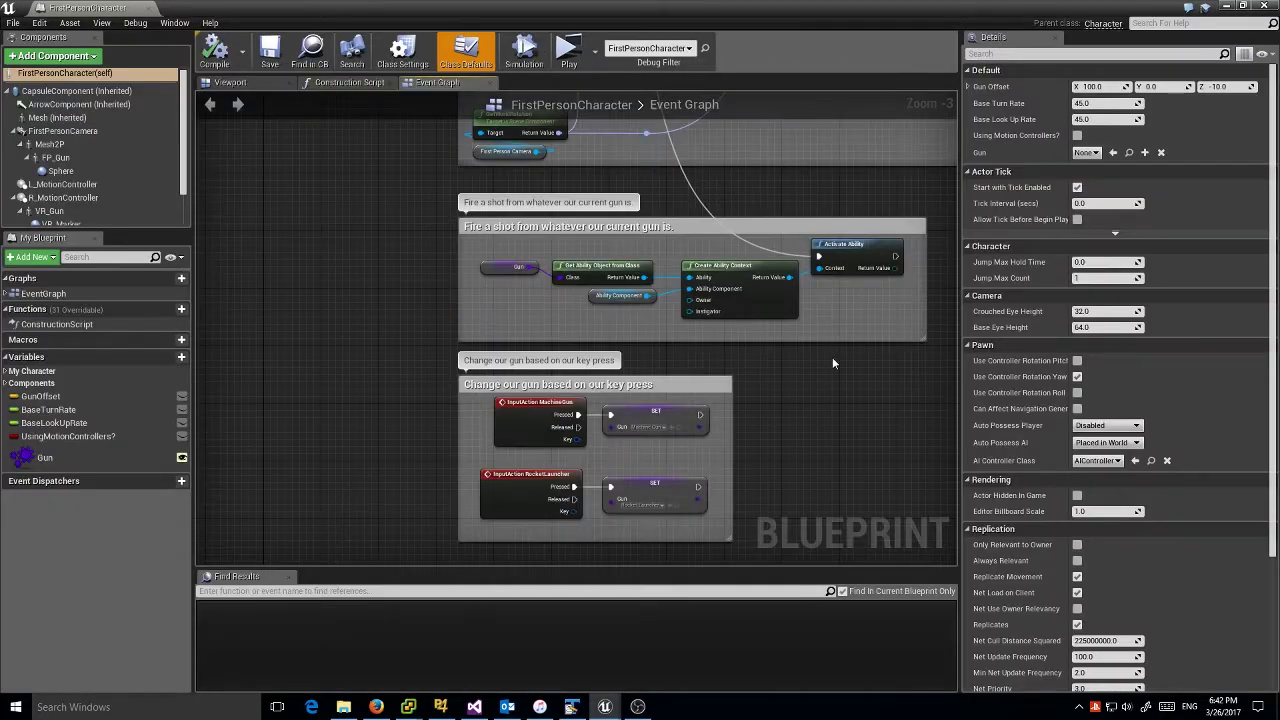
pyautogui.moveTo(882, 410); pyautogui.dragTo(709, 477, button='right')
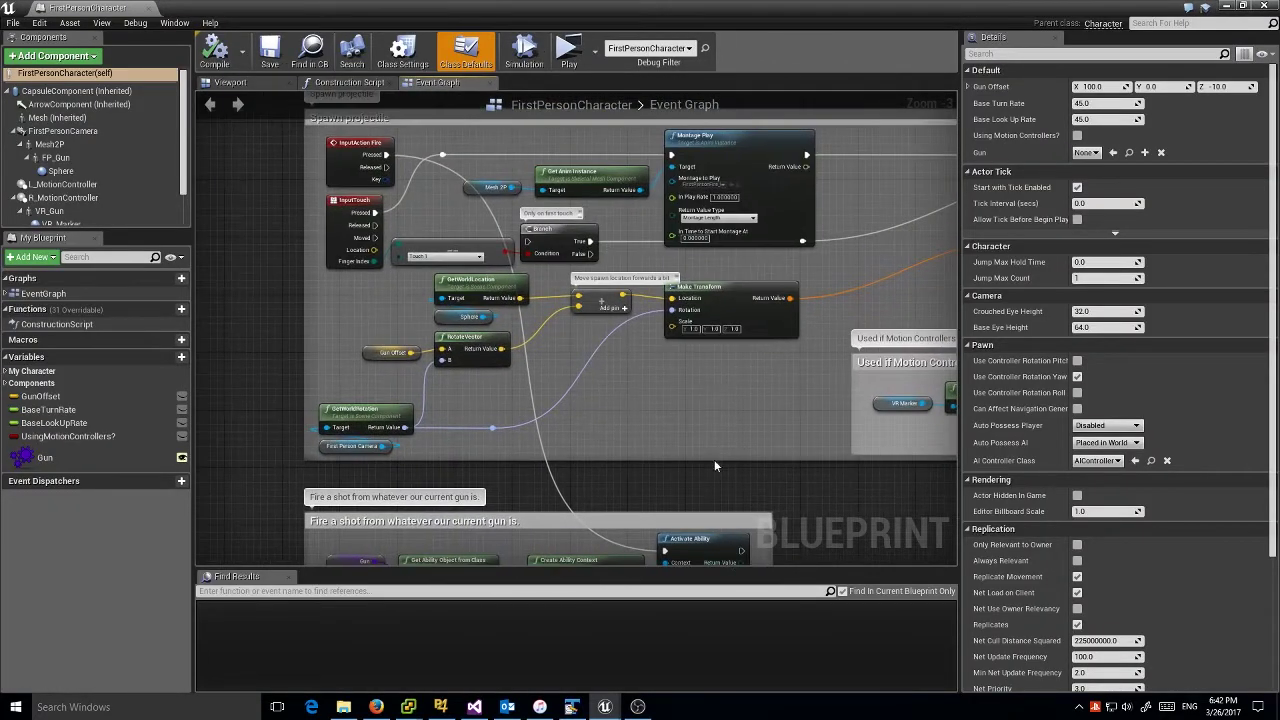
pyautogui.moveTo(735, 421); pyautogui.dragTo(505, 454, button='right')
pyautogui.scroll(-1, 630, 478)
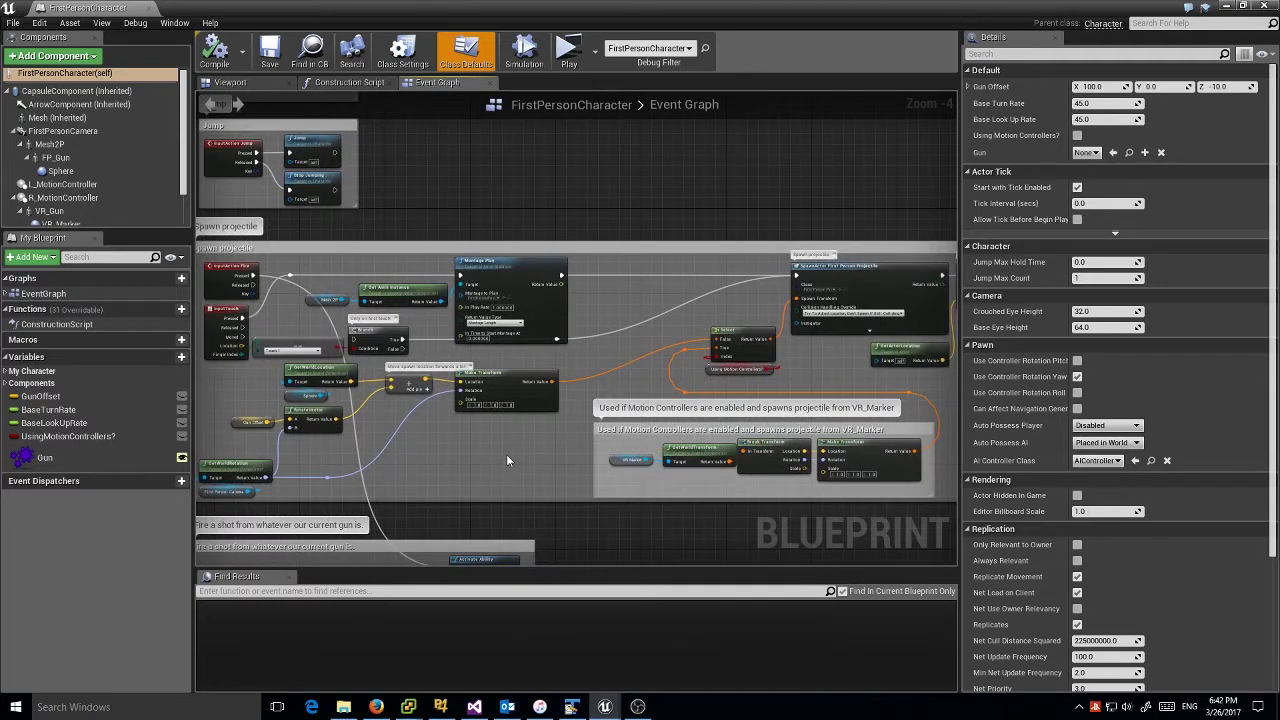
pyautogui.scroll(-1, 510, 459)
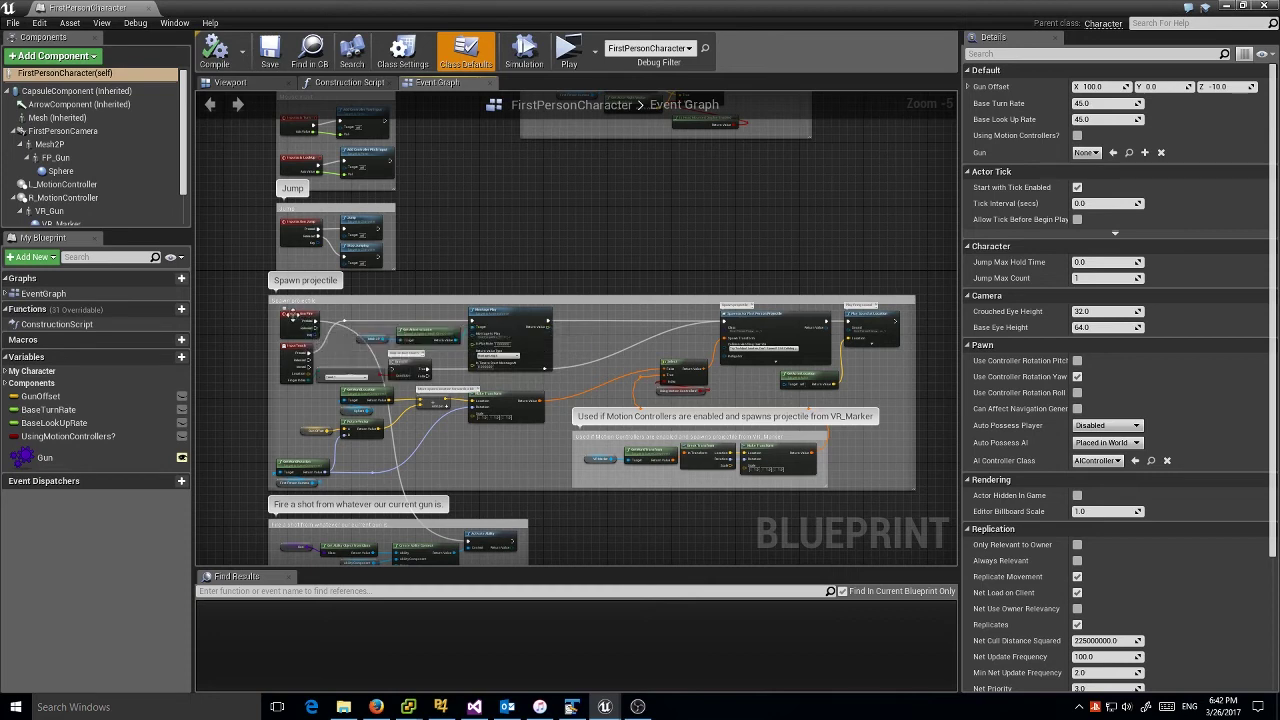
pyautogui.scroll(1, 329, 339)
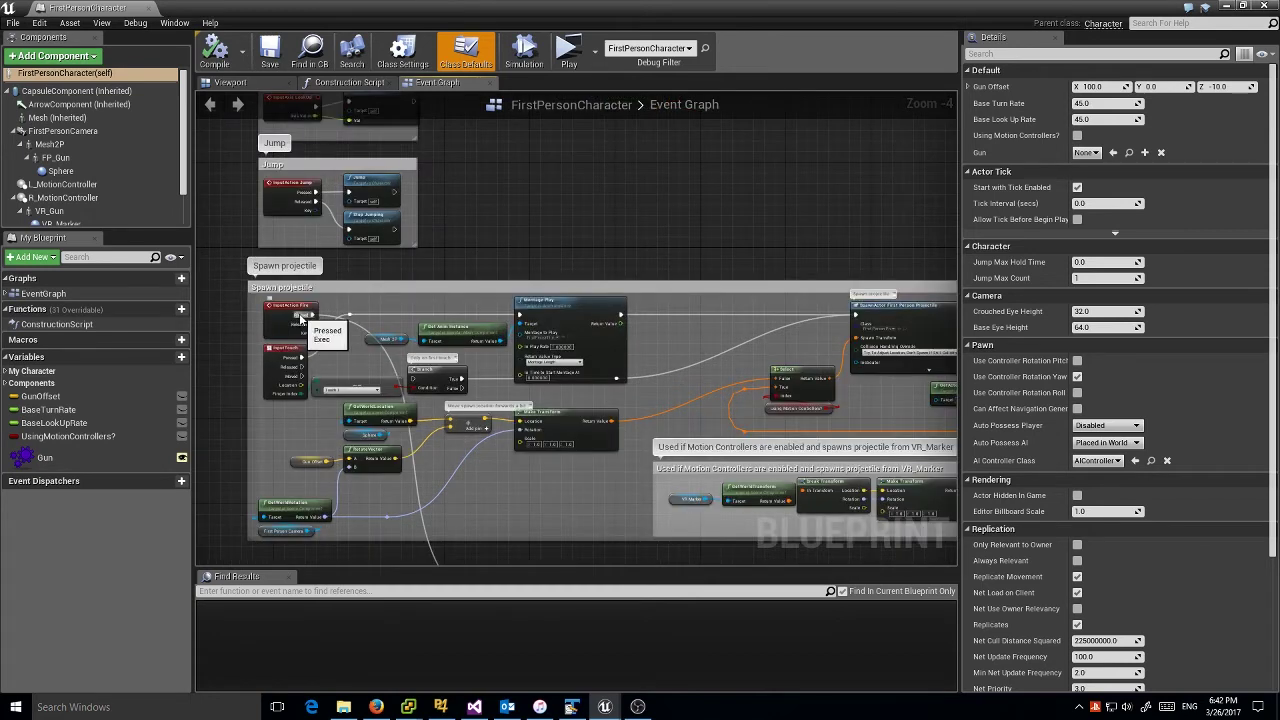
pyautogui.moveTo(329, 339); pyautogui.dragTo(311, 320, button='right')
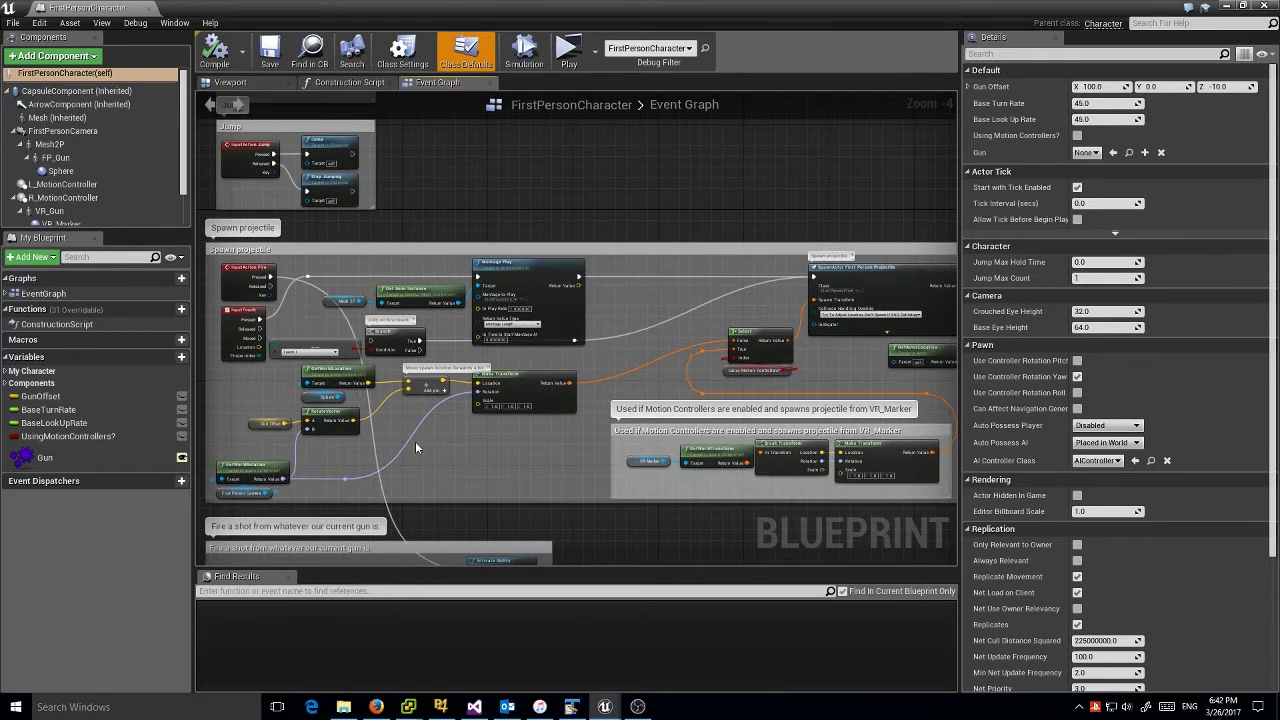
pyautogui.moveTo(392, 428); pyautogui.dragTo(406, 397, button='right')
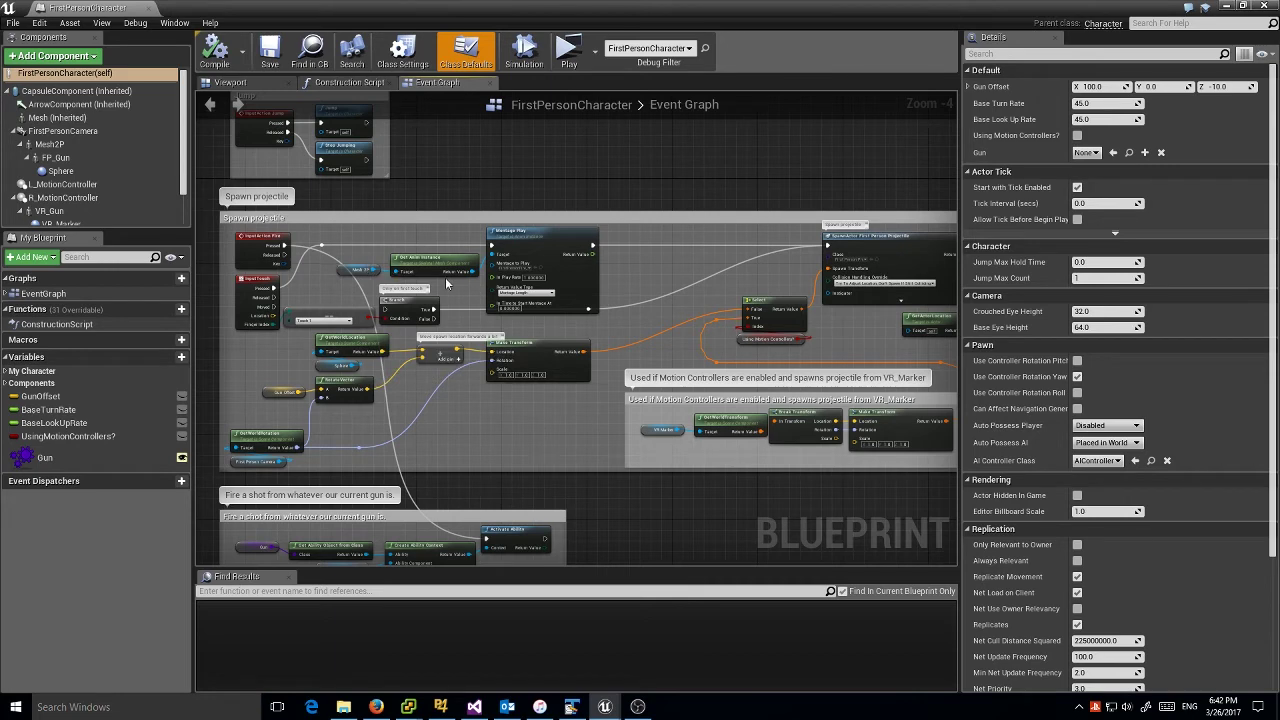
pyautogui.moveTo(458, 287); pyautogui.dragTo(372, 293, button='right')
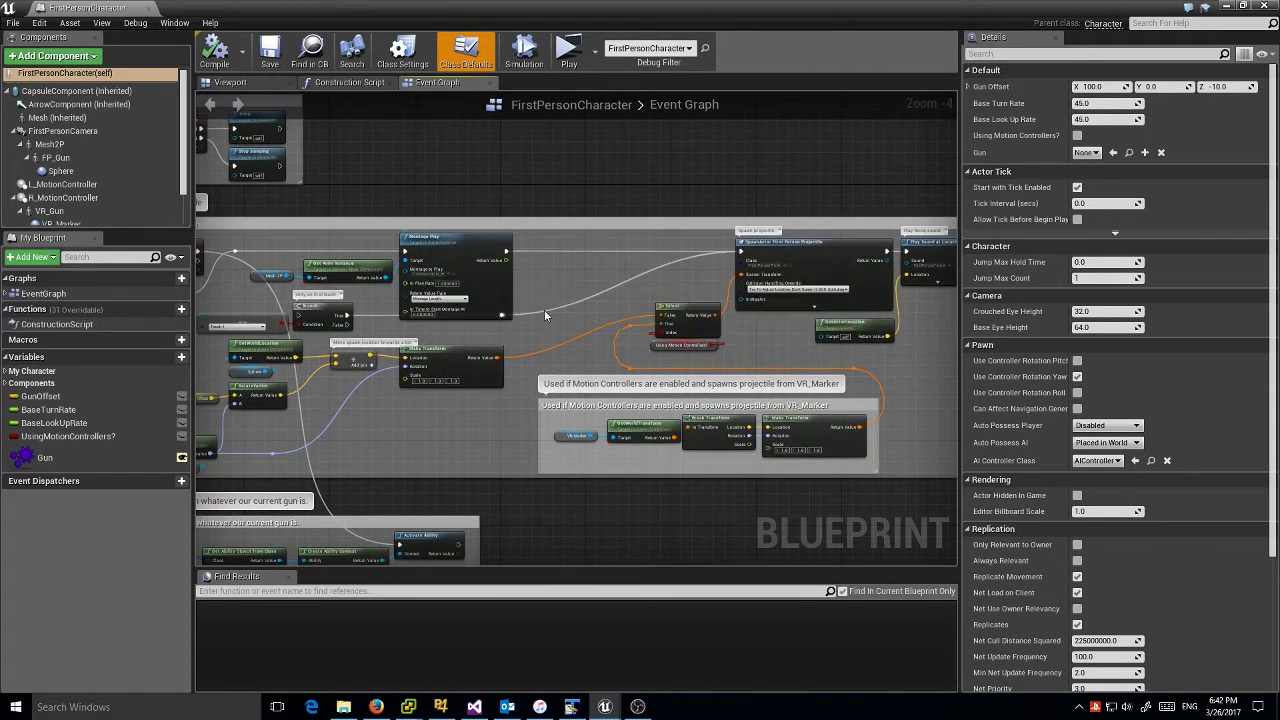
pyautogui.moveTo(583, 310); pyautogui.dragTo(405, 370, button='right')
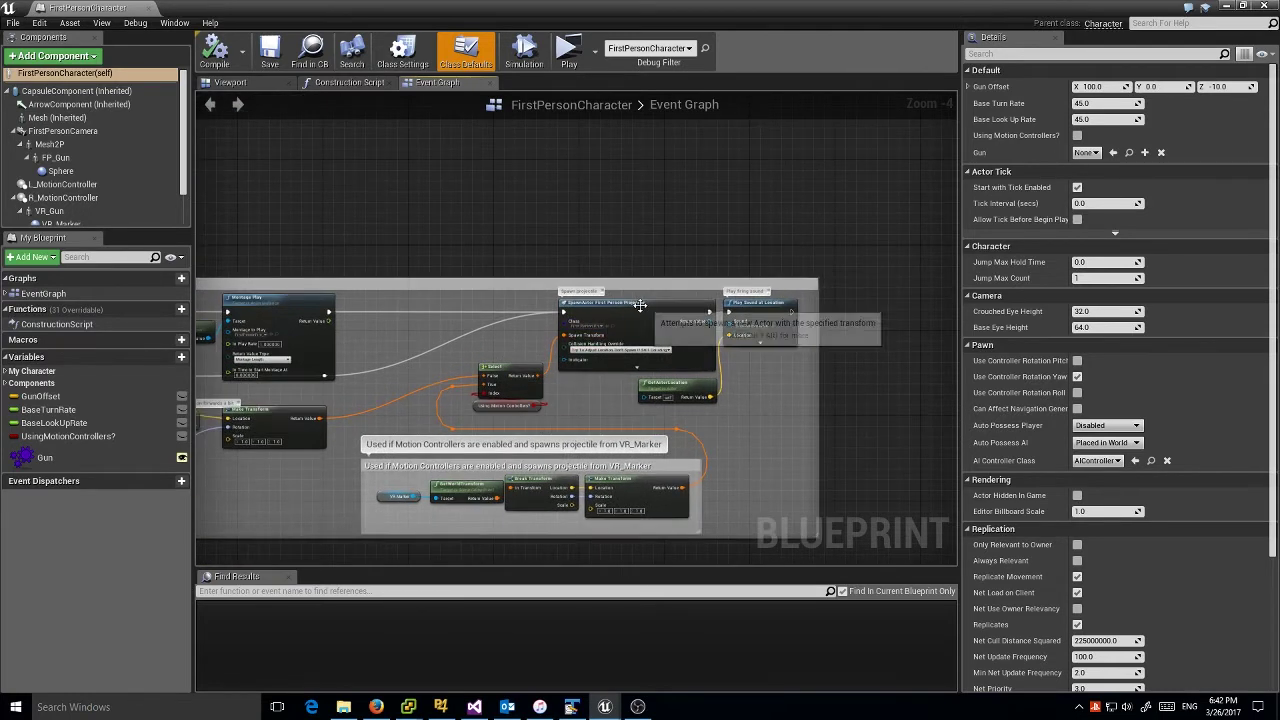
pyautogui.moveTo(759, 308); pyautogui.dragTo(634, 283, button='right')
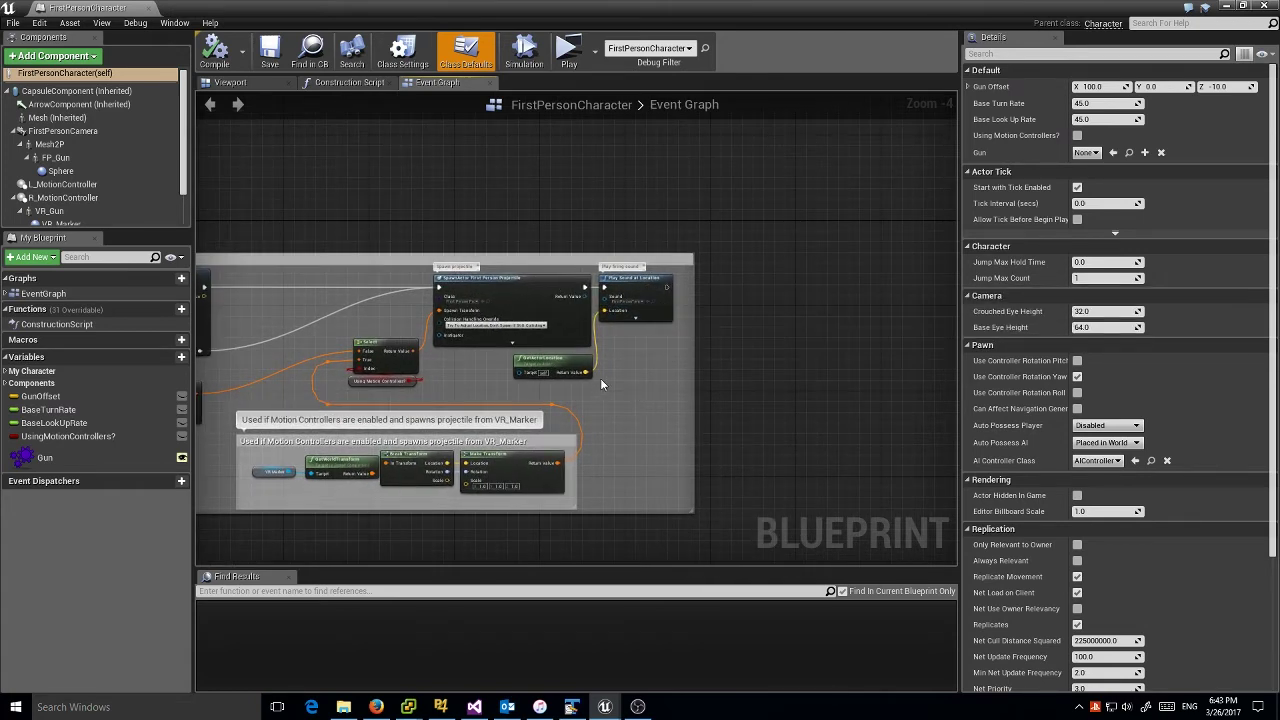
pyautogui.moveTo(456, 392); pyautogui.dragTo(658, 246, button='right')
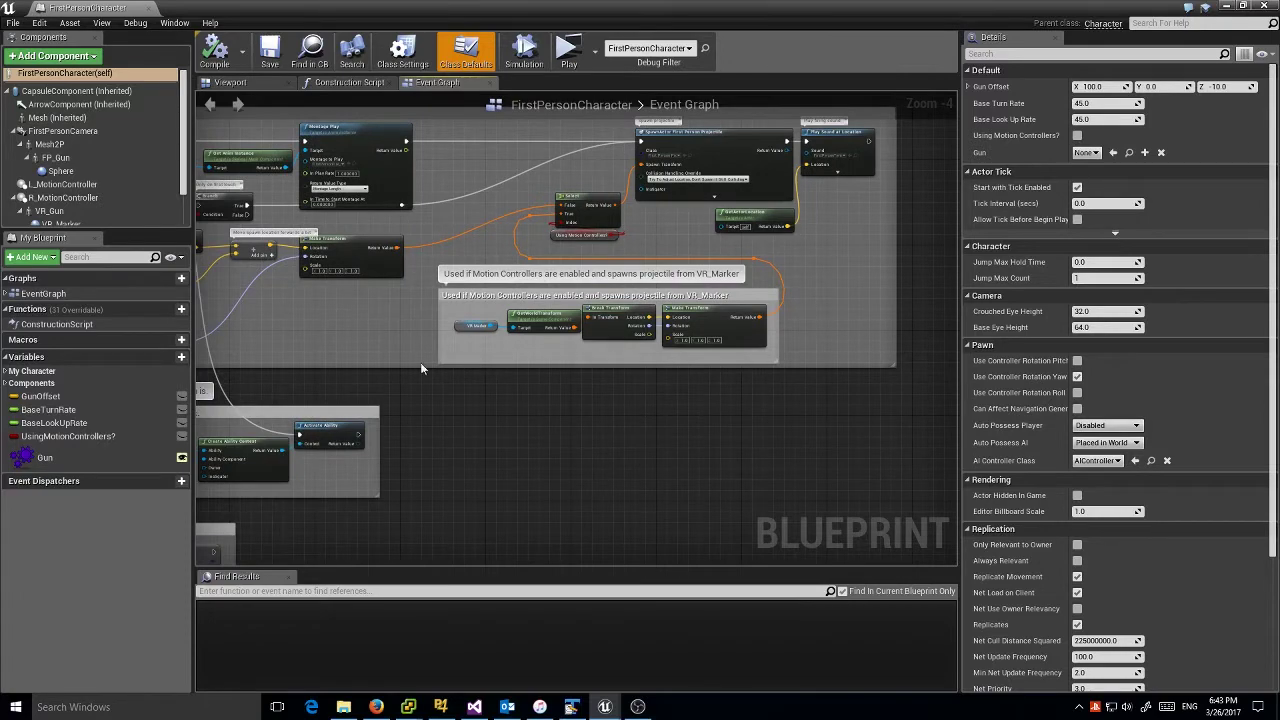
pyautogui.moveTo(355, 430); pyautogui.dragTo(461, 460, button='right')
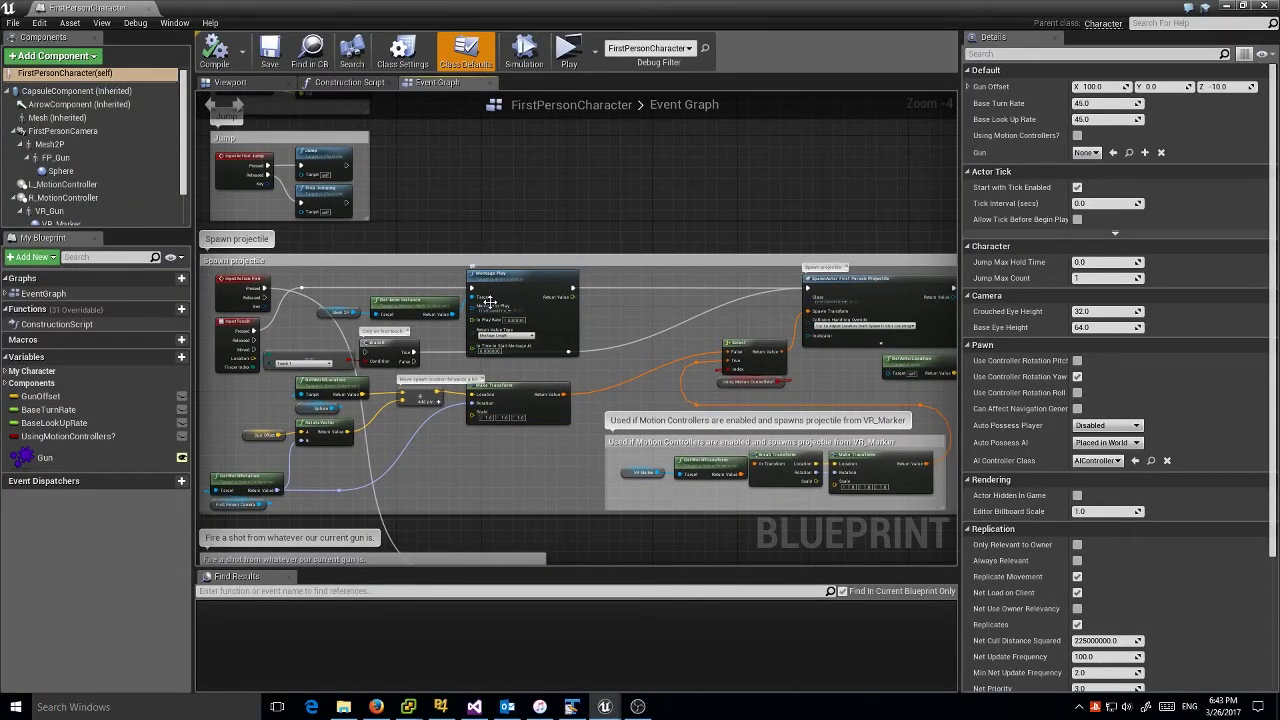
pyautogui.moveTo(800, 312); pyautogui.dragTo(527, 298, button='right')
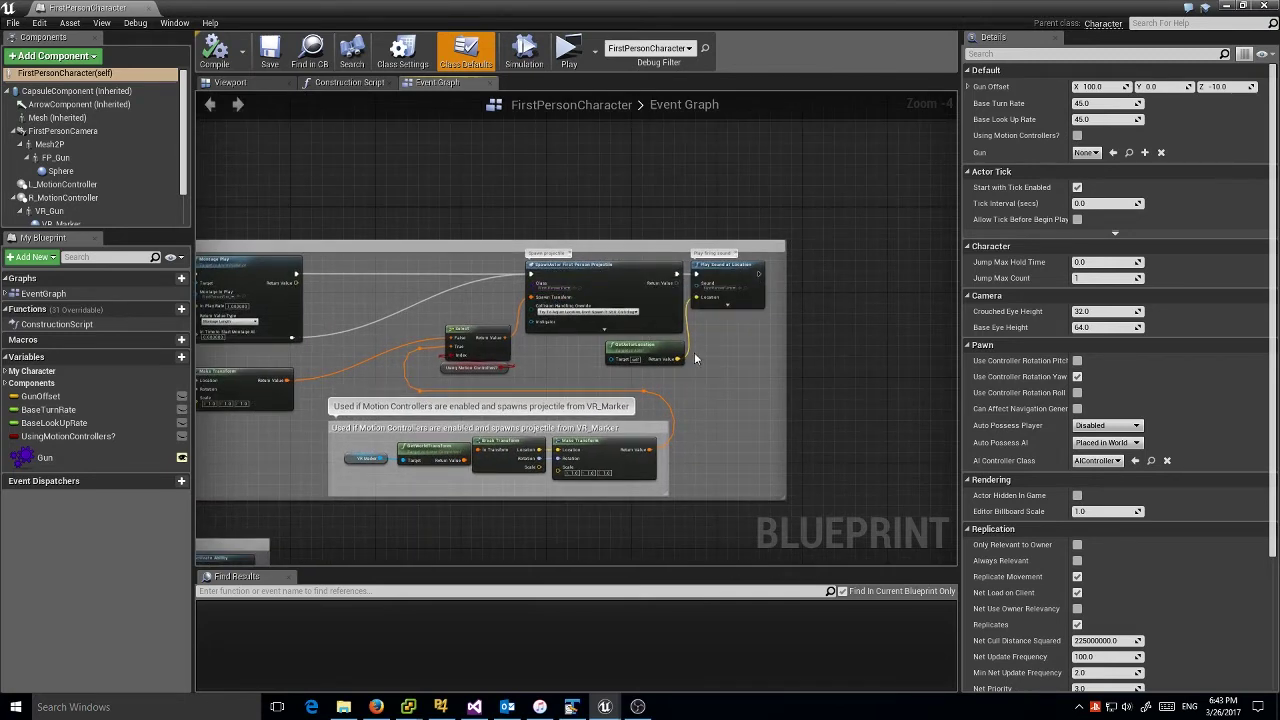
pyautogui.moveTo(716, 369); pyautogui.dragTo(862, 359, button='right')
pyautogui.moveTo(394, 349); pyautogui.dragTo(592, 337, button='right')
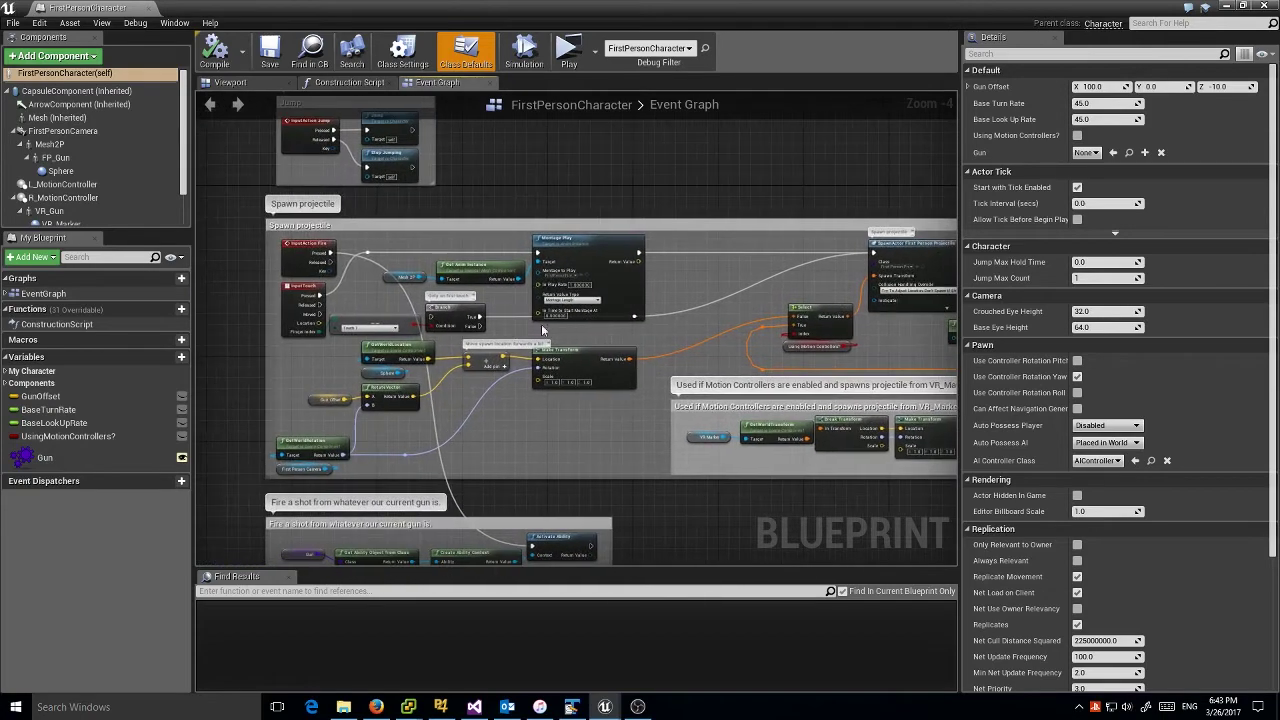
pyautogui.moveTo(408, 139); pyautogui.dragTo(169, 170, button='right')
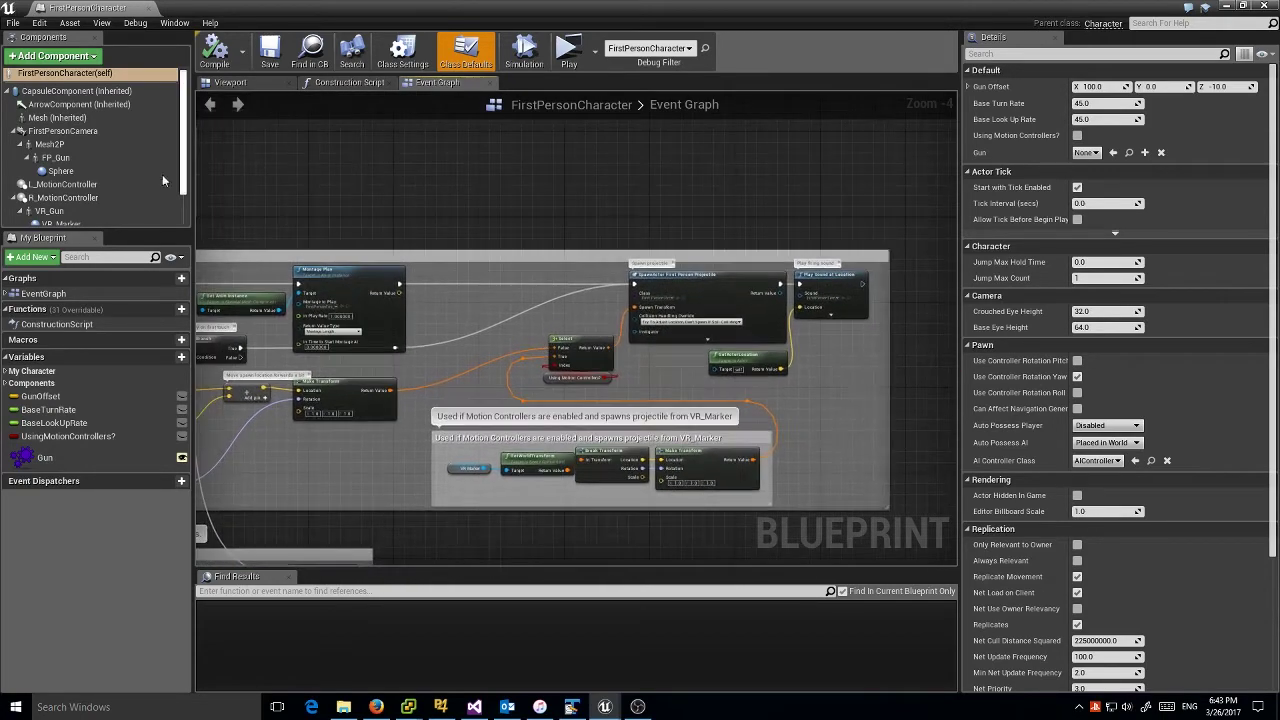
pyautogui.moveTo(492, 354); pyautogui.dragTo(752, 378, button='right')
pyautogui.moveTo(797, 225); pyautogui.dragTo(670, 187, button='right')
# - Examine the Event Graph sections that fire the current gun's ability and change the gun by key press, and close the blueprint
pyautogui.moveTo(532, 491); pyautogui.dragTo(609, 270, button='right')
pyautogui.moveTo(664, 178)
pyautogui.mouseDown(button='right')
pyautogui.moveTo(346, 491)
pyautogui.moveTo(674, 243)
pyautogui.moveTo(656, 170)
pyautogui.mouseUp(button='right')
pyautogui.scroll(1, 647, 236)
pyautogui.moveTo(588, 410); pyautogui.dragTo(643, 404, button='right')
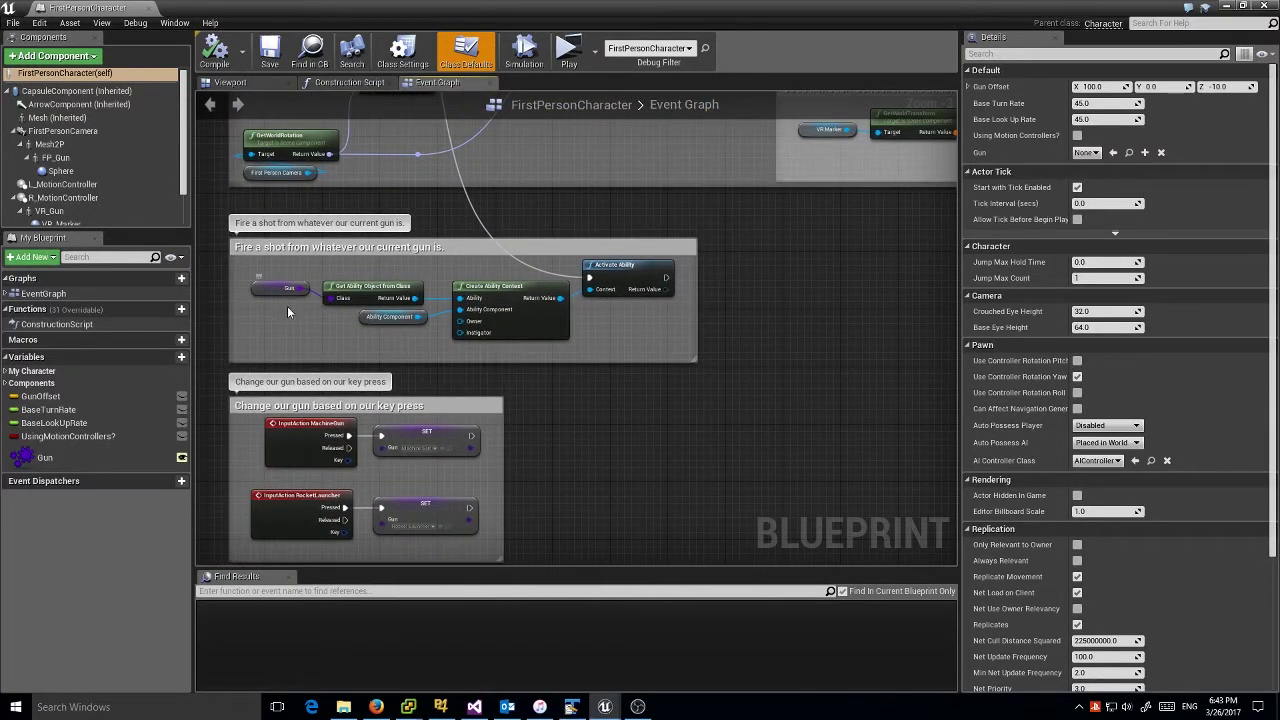
pyautogui.moveTo(418, 316); pyautogui.dragTo(357, 371, button='right')
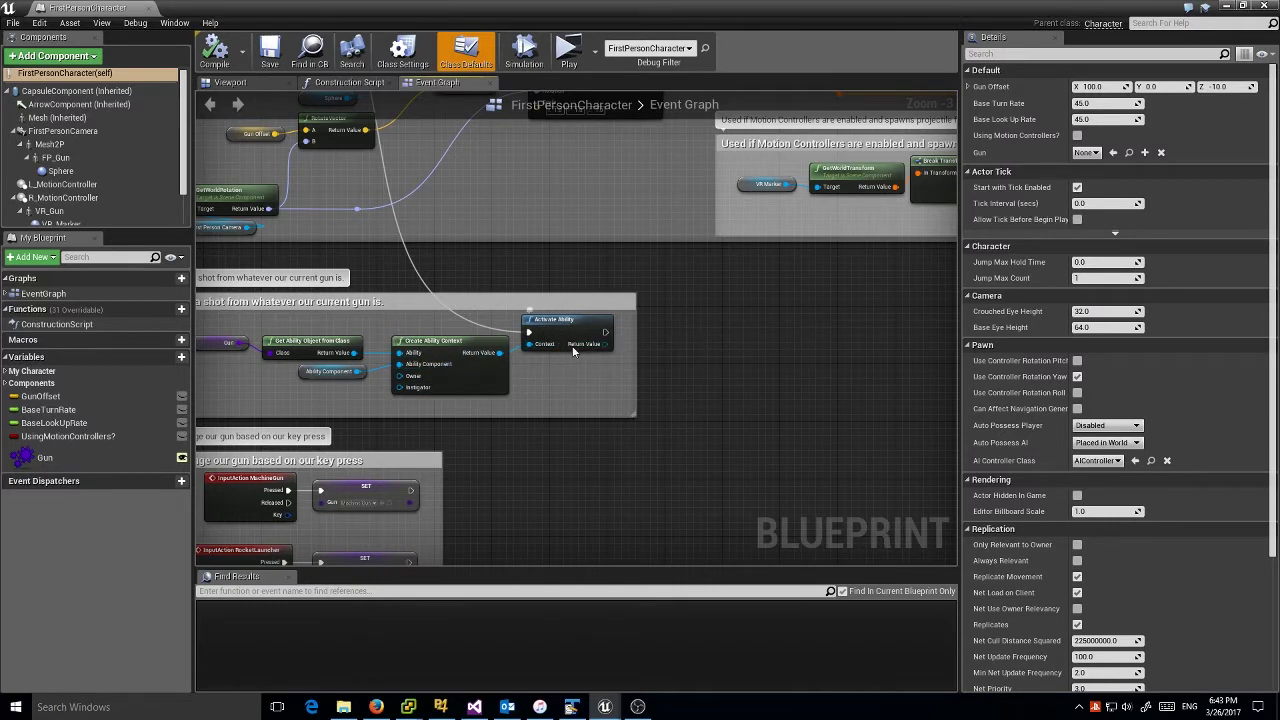
pyautogui.moveTo(582, 484); pyautogui.dragTo(660, 563, button='right')
pyautogui.moveTo(818, 422); pyautogui.dragTo(703, 294, button='right')
pyautogui.moveTo(576, 413); pyautogui.dragTo(660, 416, button='right')
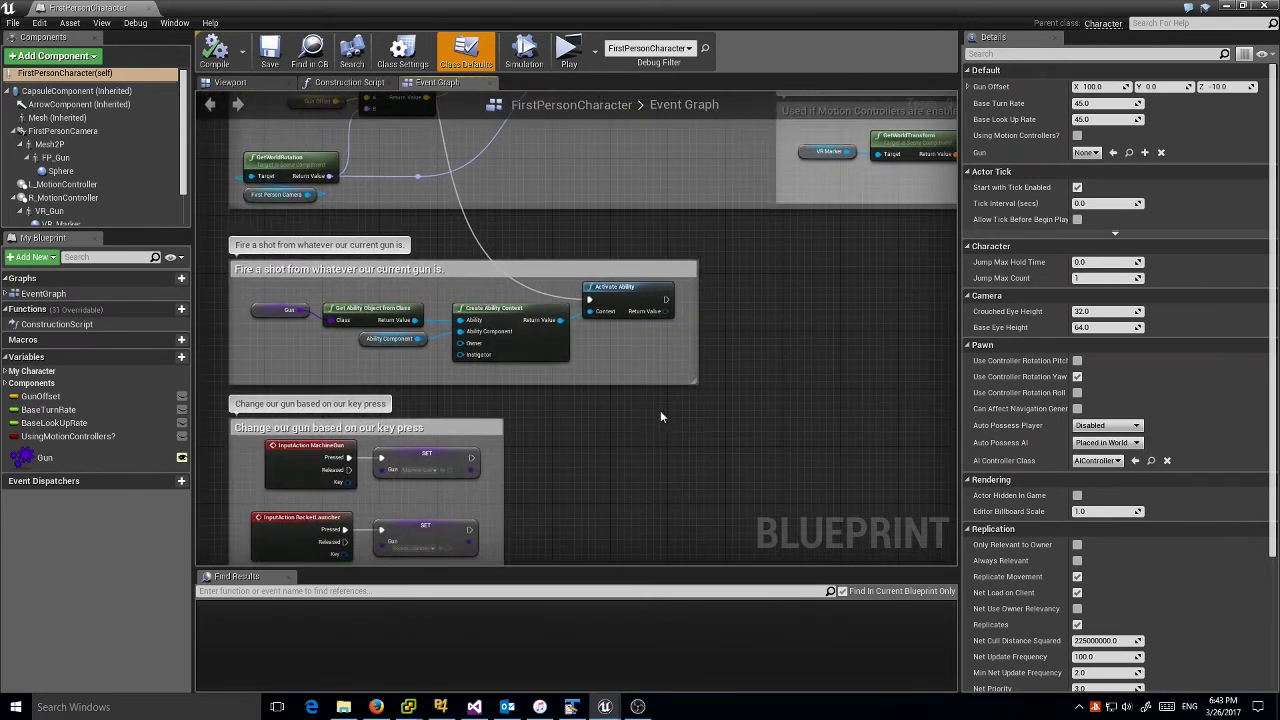
pyautogui.moveTo(630, 401); pyautogui.dragTo(635, 398, button='right')
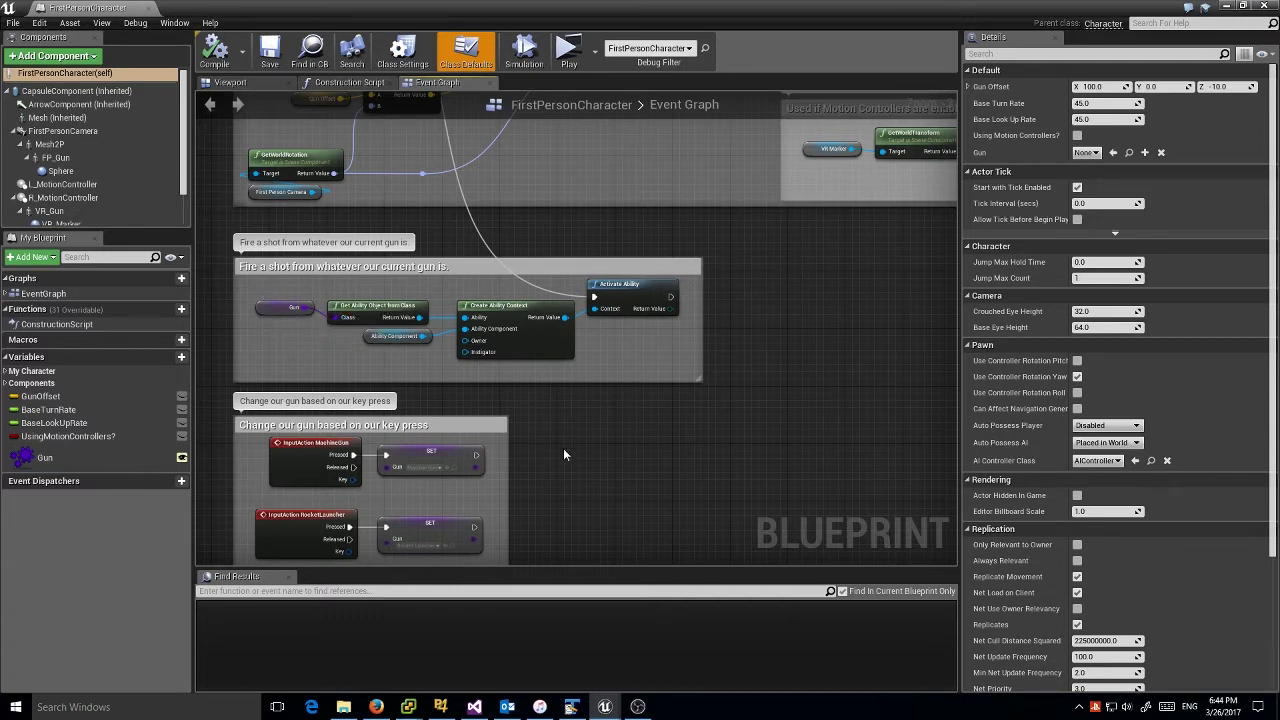
pyautogui.moveTo(549, 450); pyautogui.dragTo(563, 349, button='right')
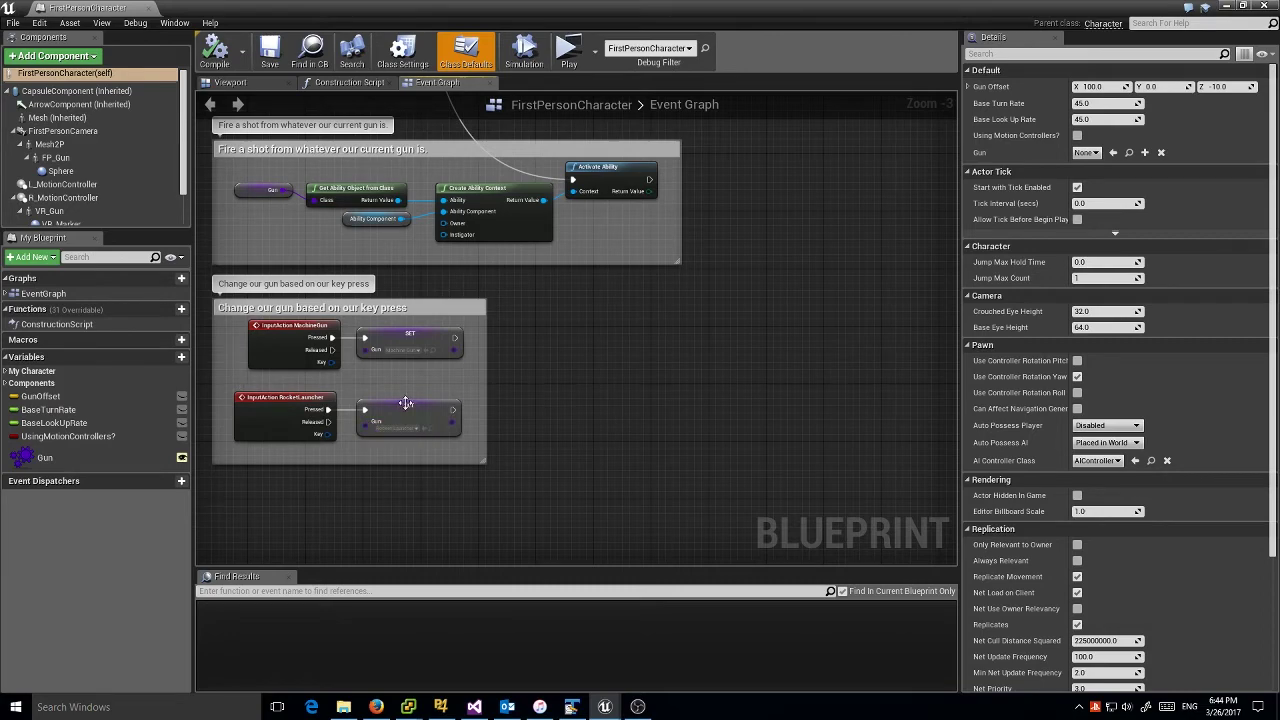
pyautogui.scroll(-3, 500, 363)
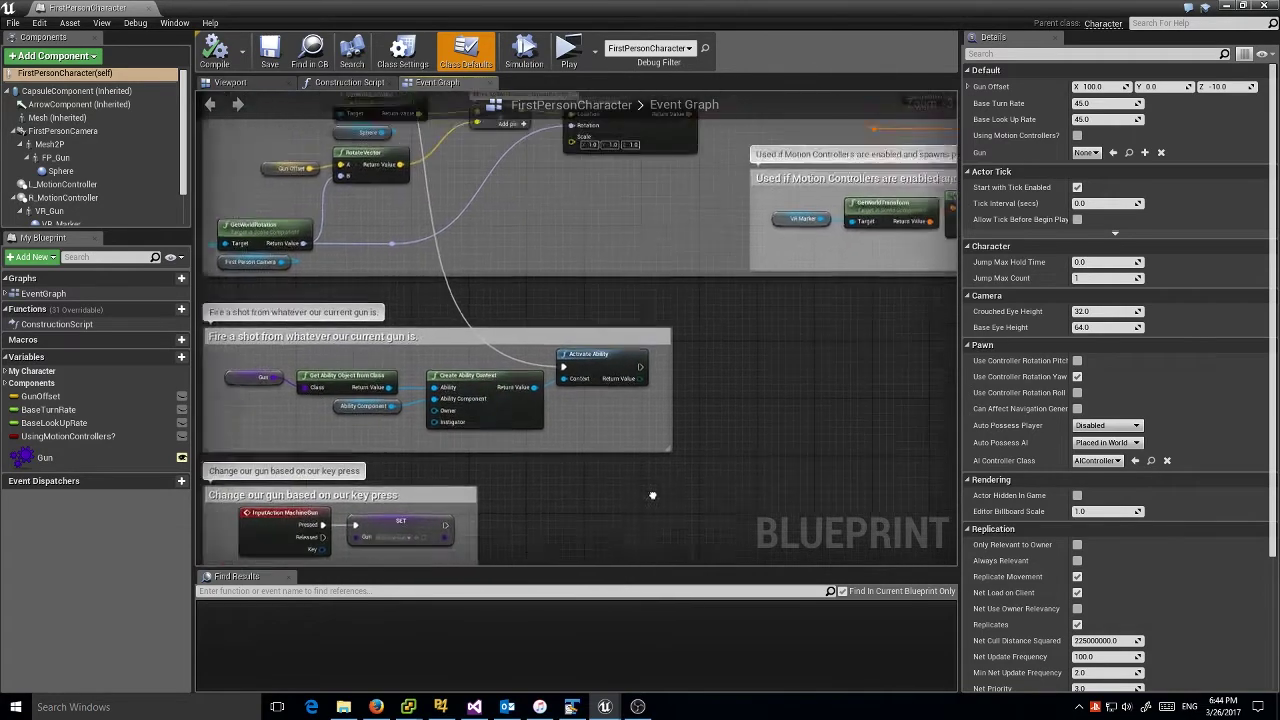
pyautogui.moveTo(577, 422); pyautogui.dragTo(500, 349, button='right')
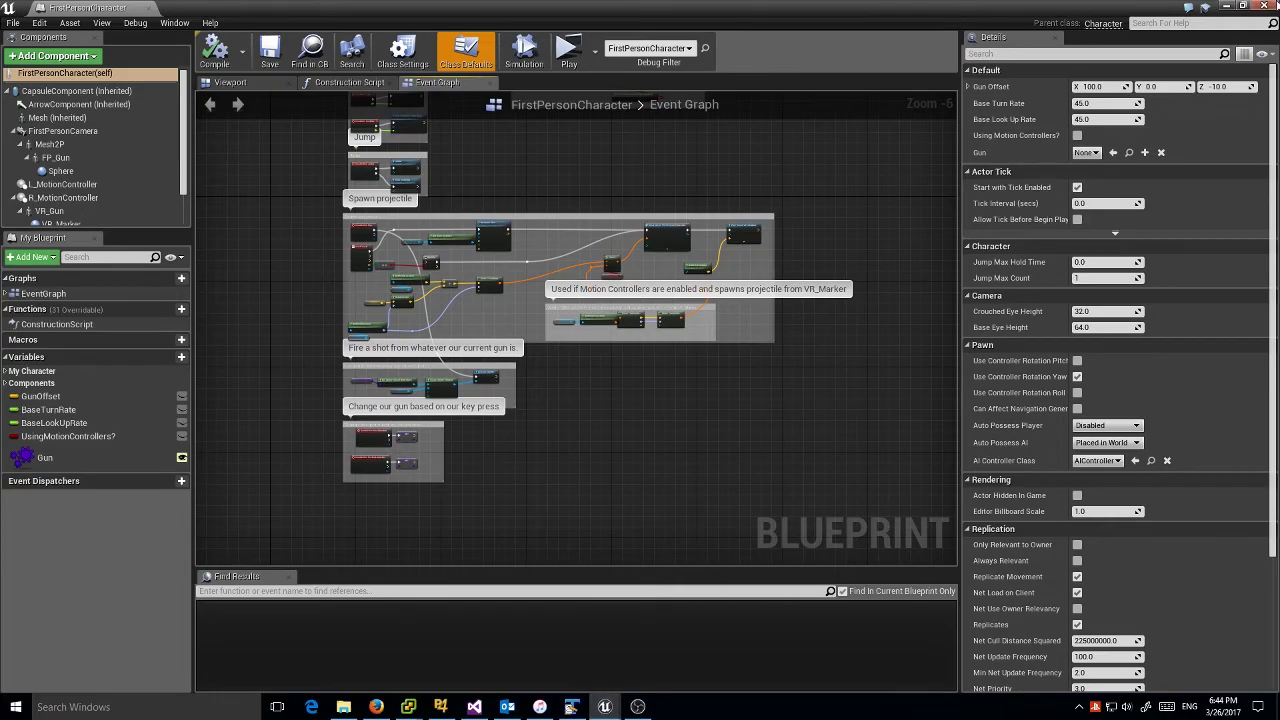
pyautogui.click(1271, 6)
pyautogui.click(662, 54)
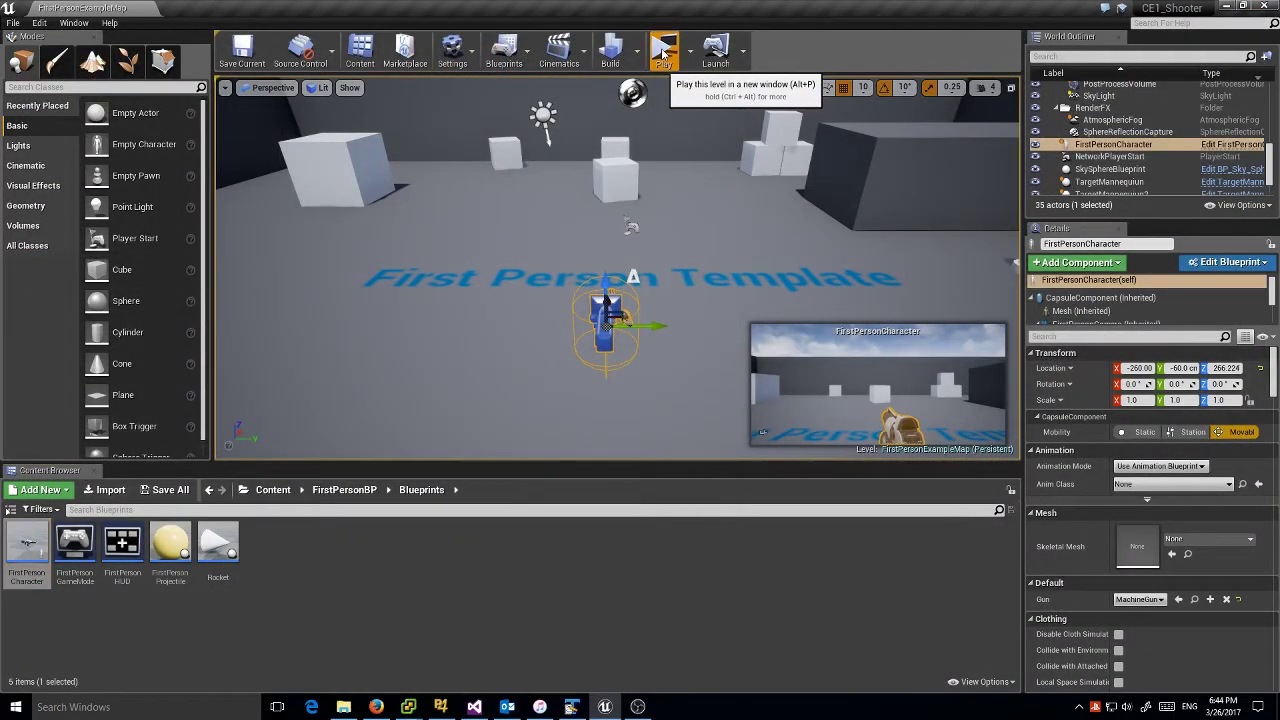
pyautogui.hotkey('alt', 'p')
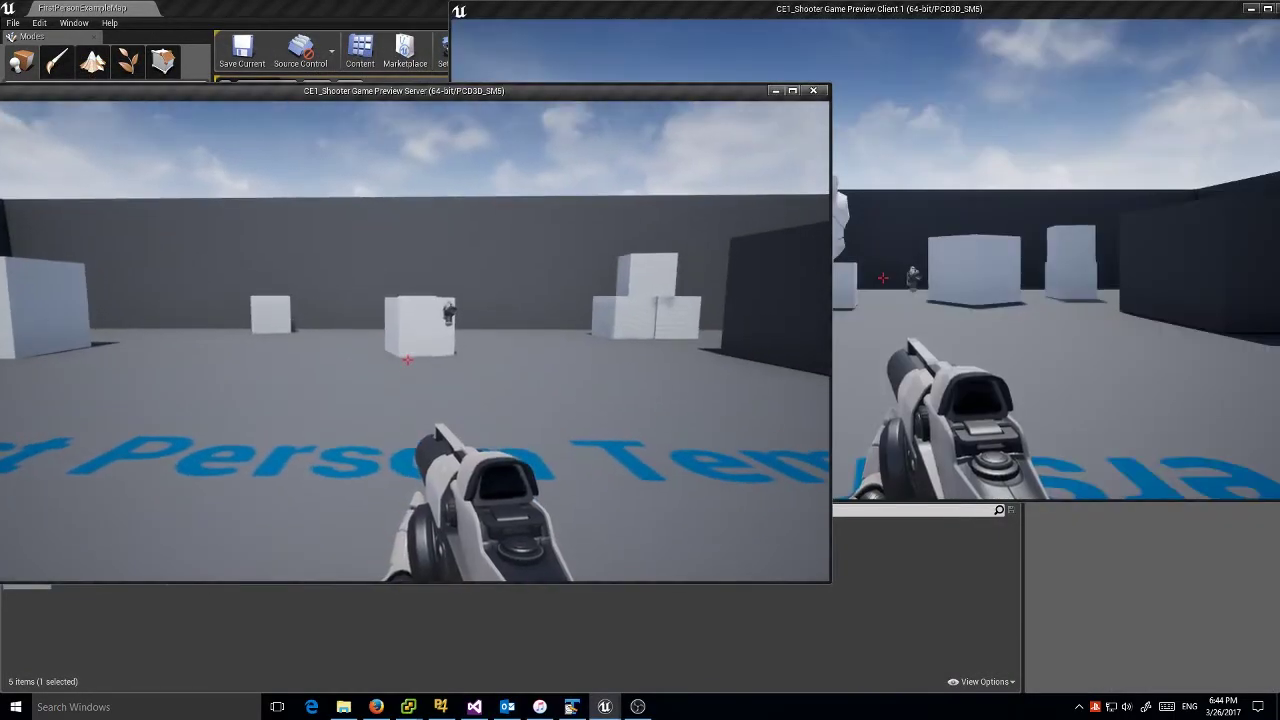
pyautogui.press('Escape')
# - Set the number of players to 1 and start playing the level in a new editor window
pyautogui.click(689, 63)
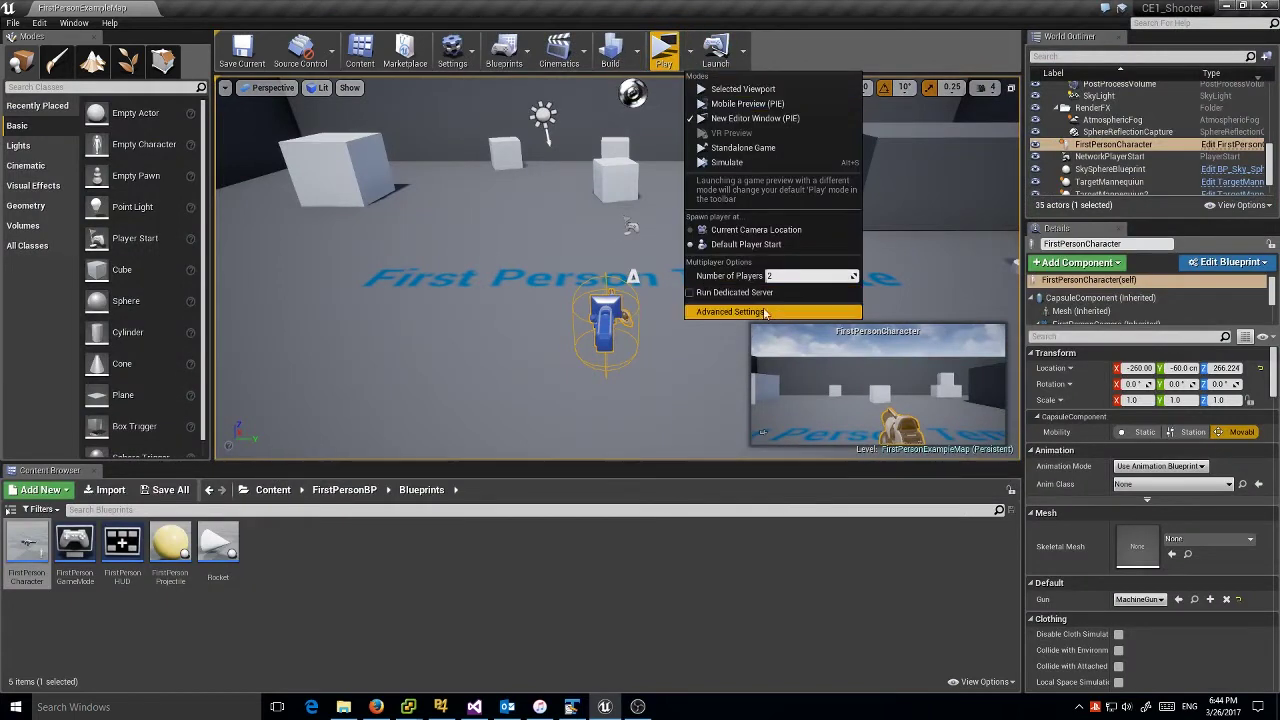
pyautogui.moveTo(786, 278); pyautogui.dragTo(781, 278)
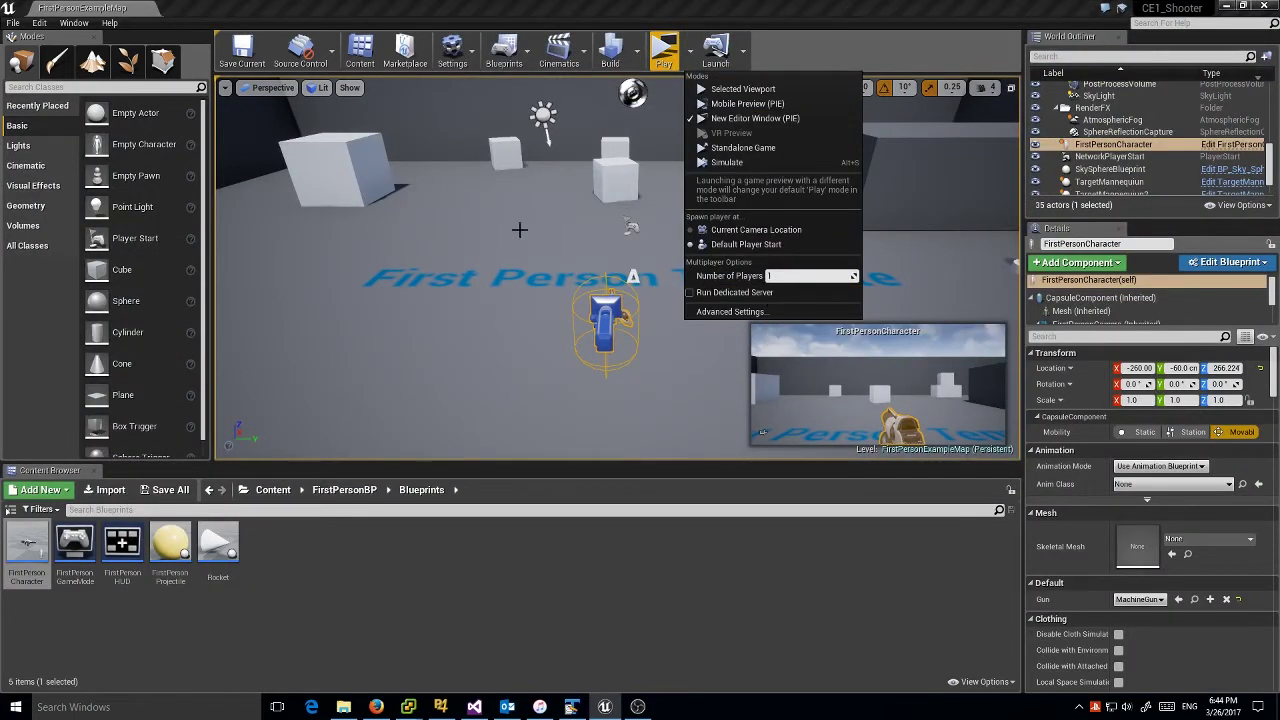
pyautogui.click(430, 285)
pyautogui.click(663, 52)
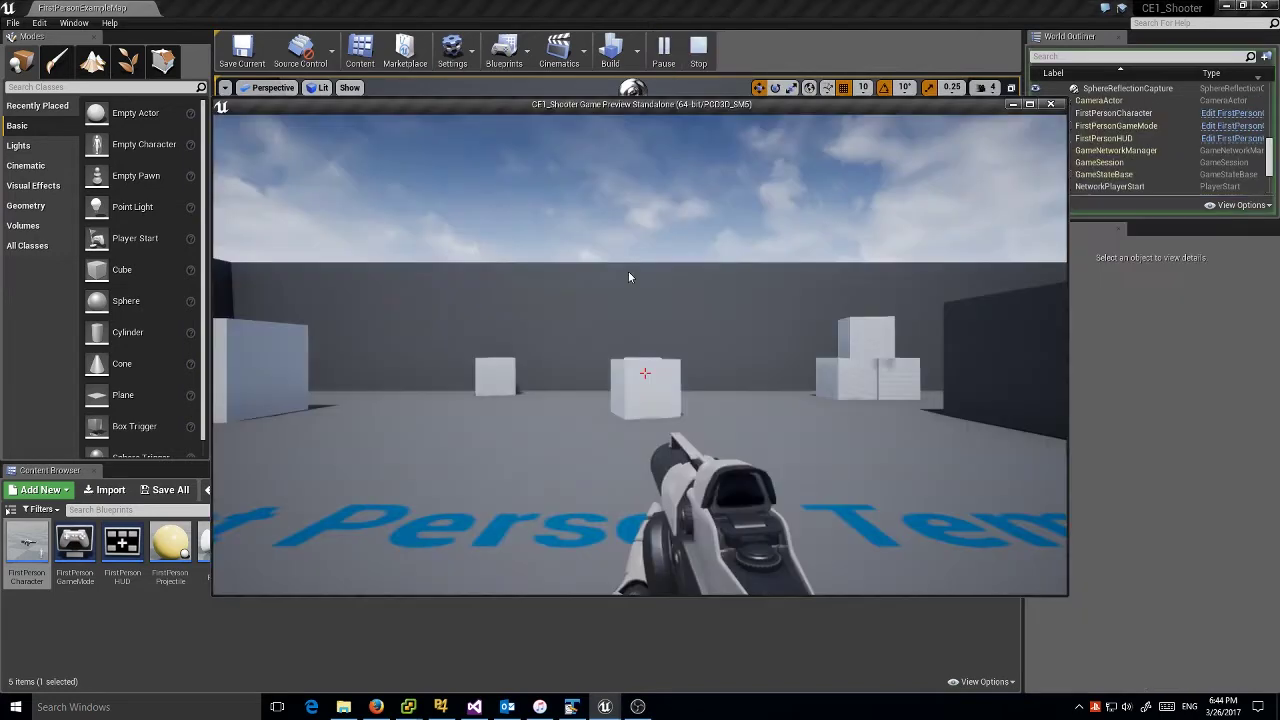
# - Walk the character around the start area and sweep machine gun fire across the wall behind the white boxes
pyautogui.press('s')
pyautogui.press('w')
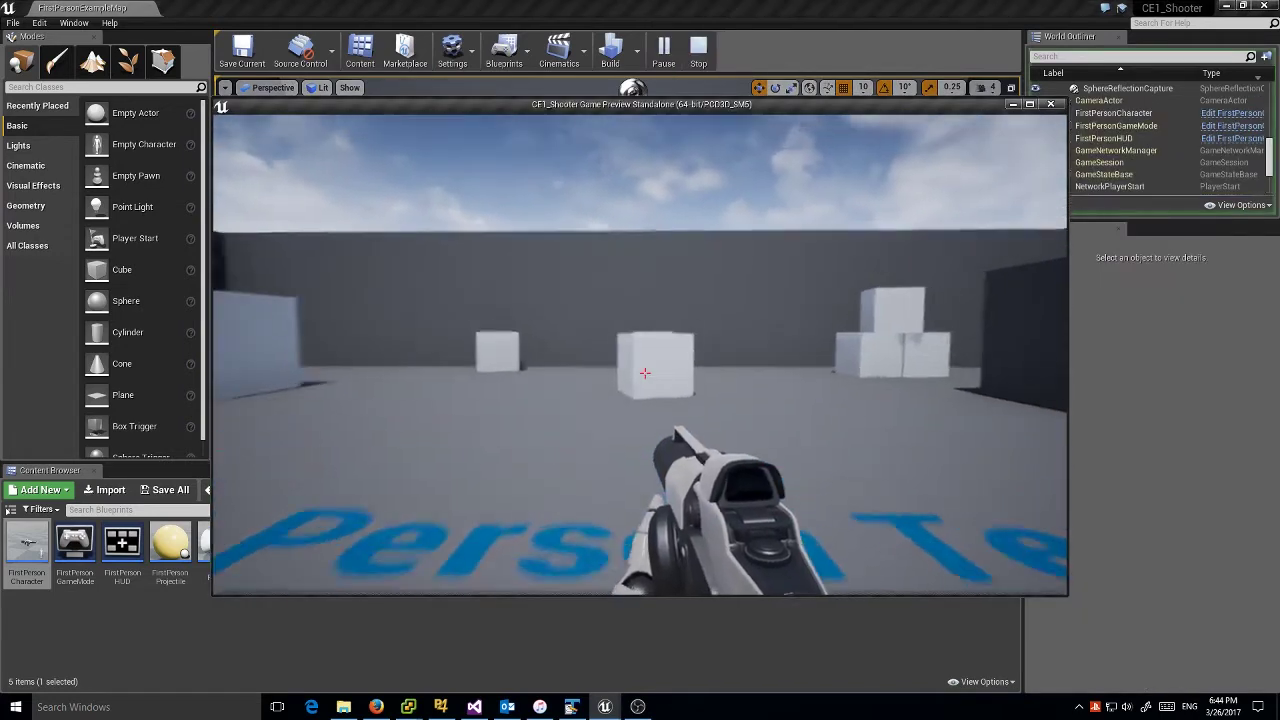
pyautogui.press('w')
pyautogui.press('s')
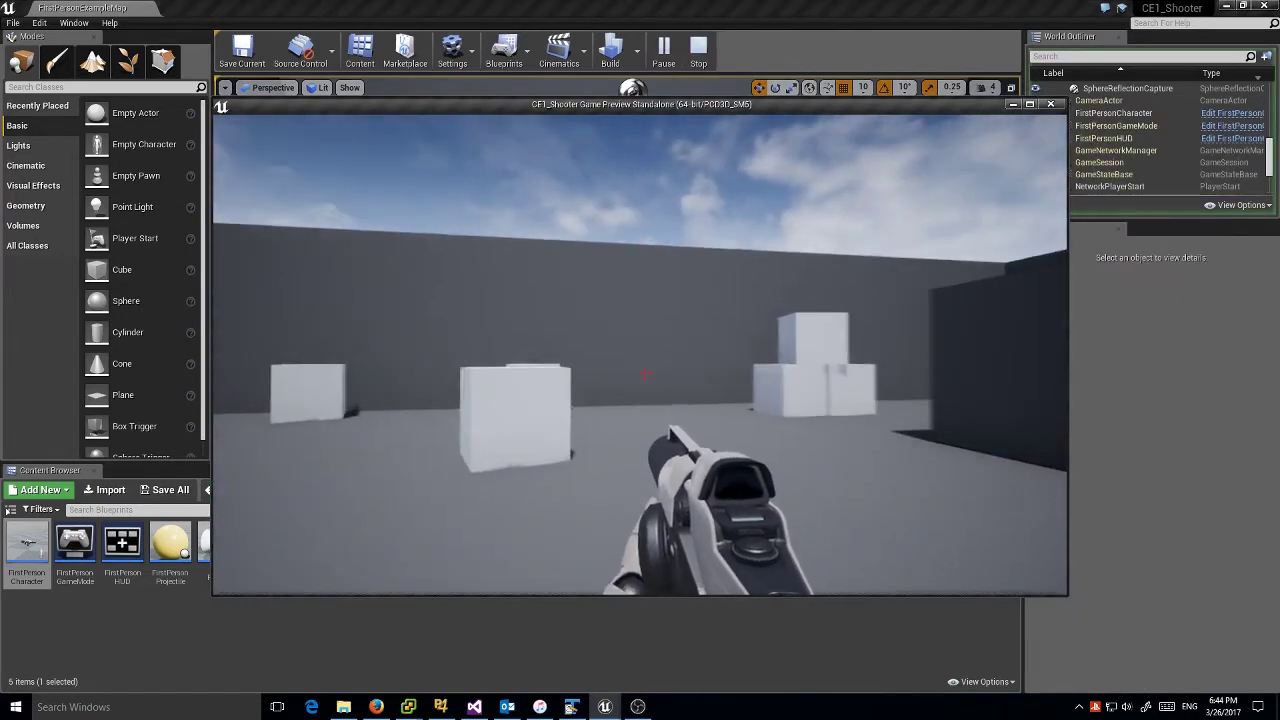
pyautogui.click(645, 373)
pyautogui.click(645, 373)
pyautogui.click(645, 373)
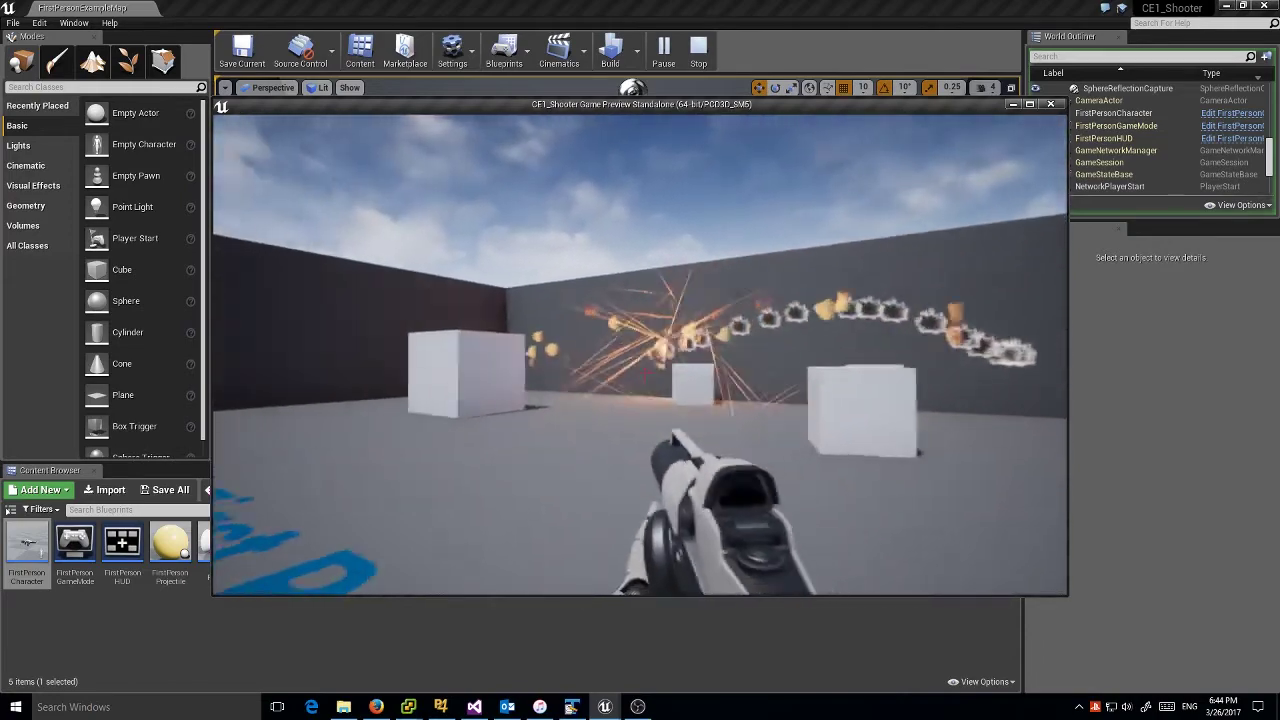
pyautogui.click(645, 373)
pyautogui.click(645, 373)
pyautogui.click(645, 373)
pyautogui.click(645, 373)
pyautogui.click(645, 373)
pyautogui.click(645, 373)
pyautogui.click(645, 373)
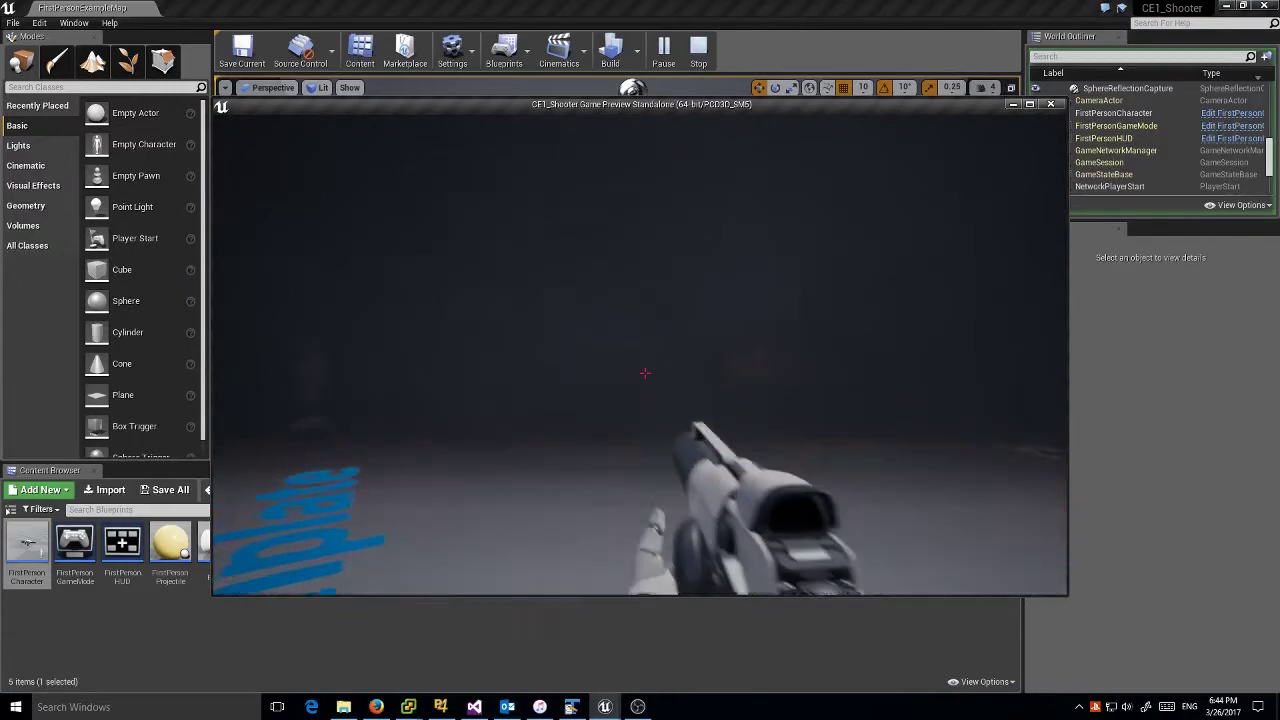
# - Turn to the row of three small mannequins and shoot each of them with the machine gun
pyautogui.press('w')
pyautogui.click(645, 373)
pyautogui.click(645, 373)
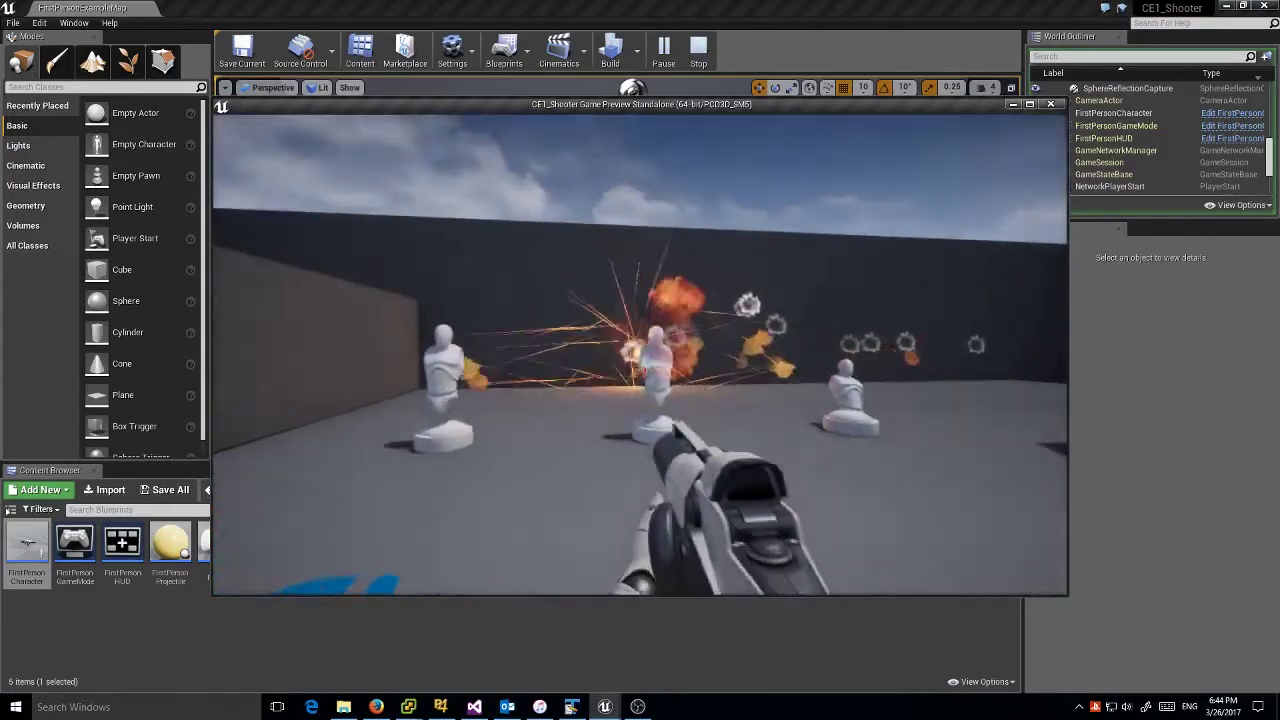
pyautogui.click(645, 373)
pyautogui.click(645, 373)
pyautogui.click(645, 373)
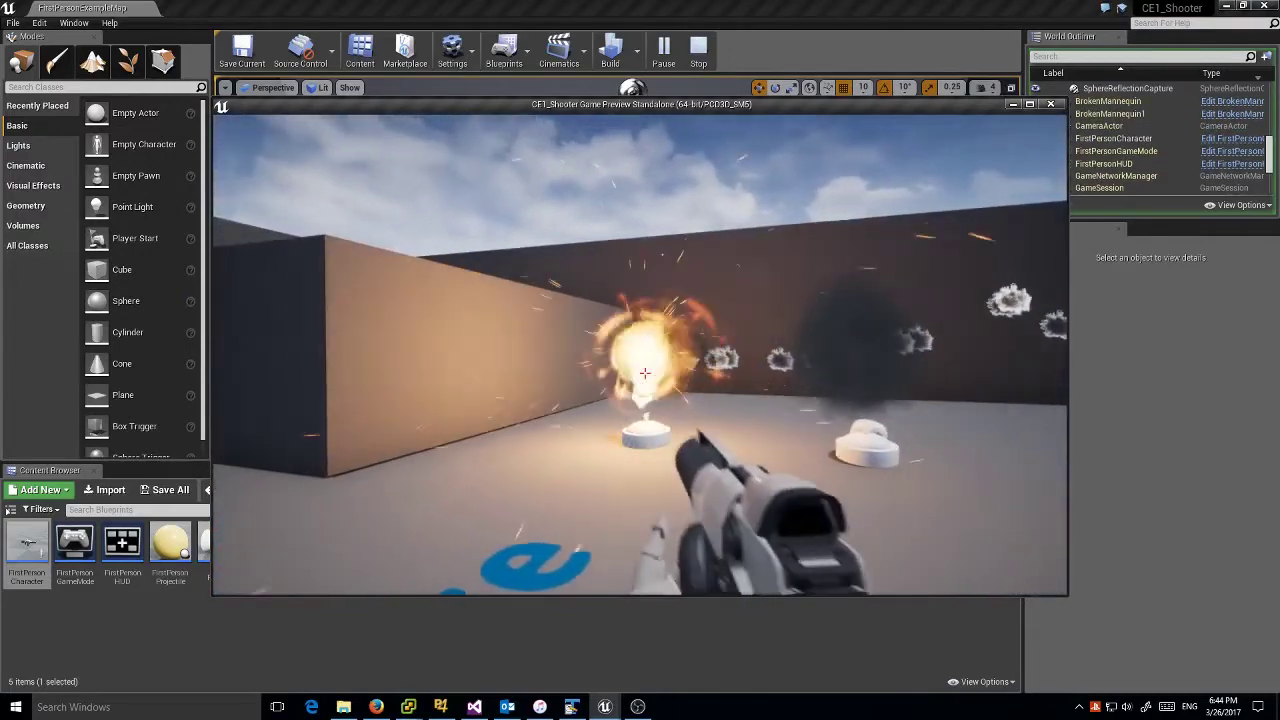
pyautogui.click(645, 373)
pyautogui.click(645, 373)
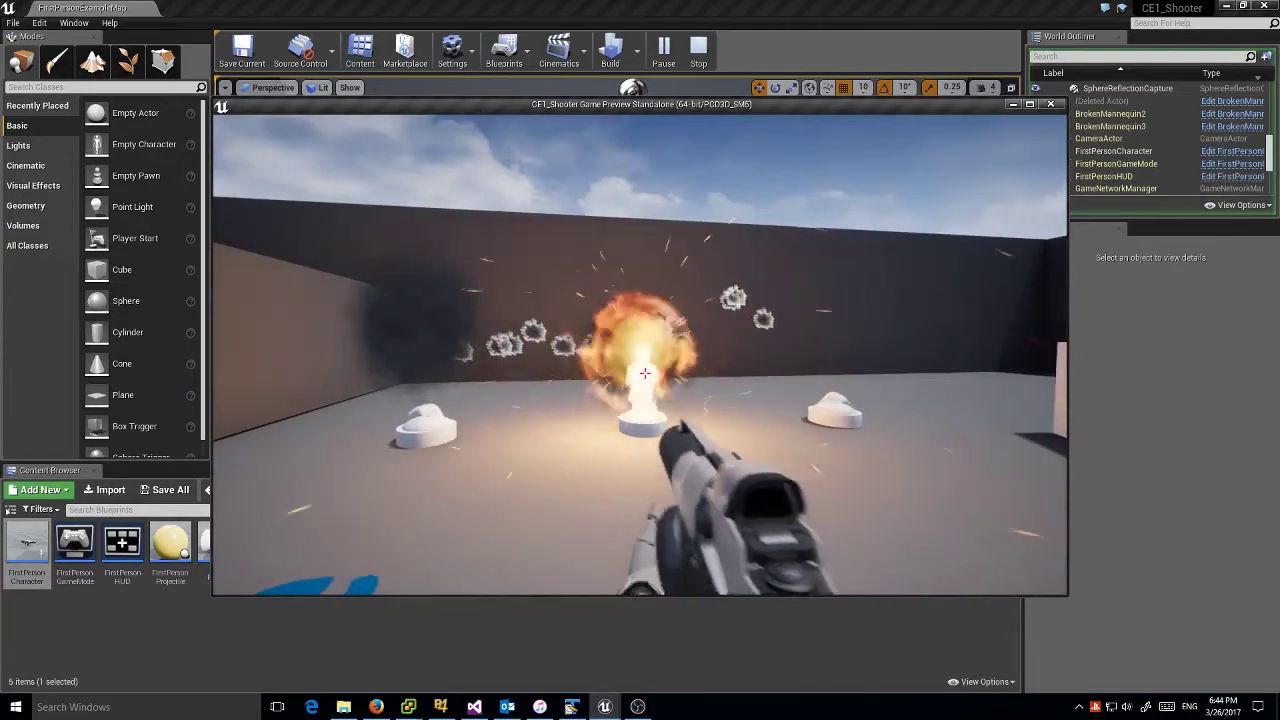
pyautogui.click(645, 373)
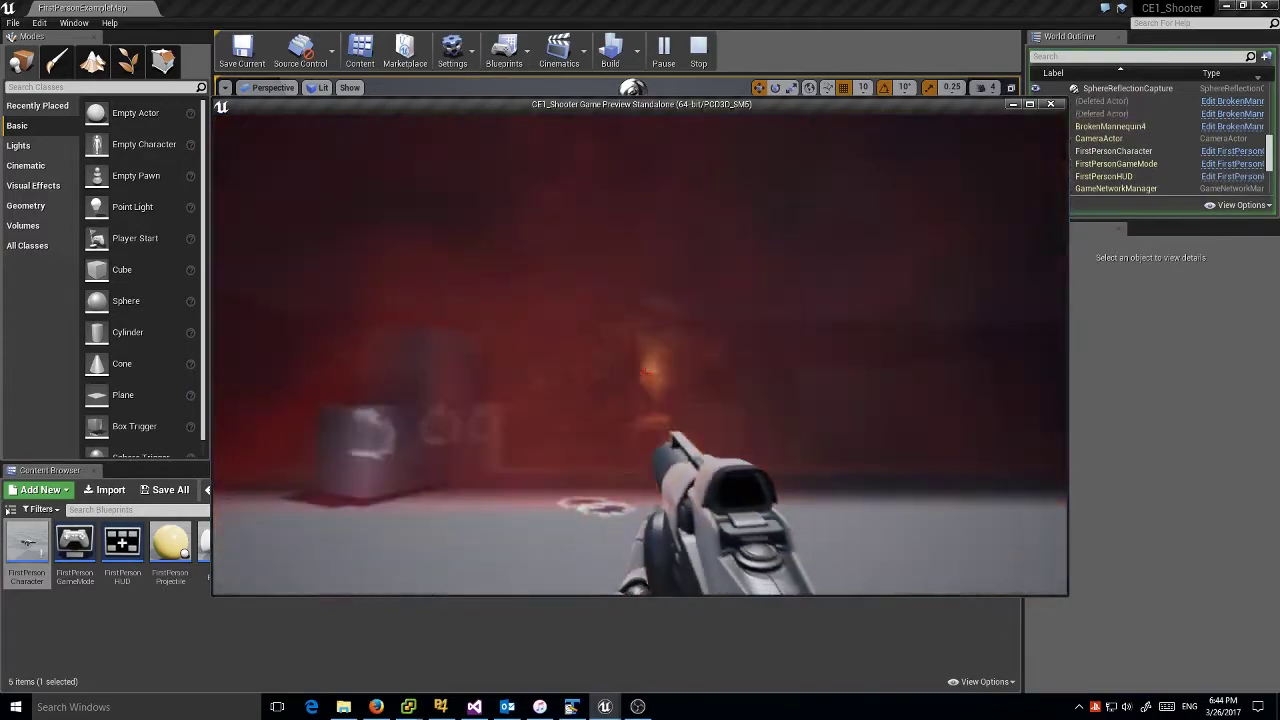
# - Advance through the arena and fire more machine gun bursts at the white boxes and the wall behind them
pyautogui.press('w')
pyautogui.click(645, 373)
pyautogui.click(645, 373)
pyautogui.click(645, 373)
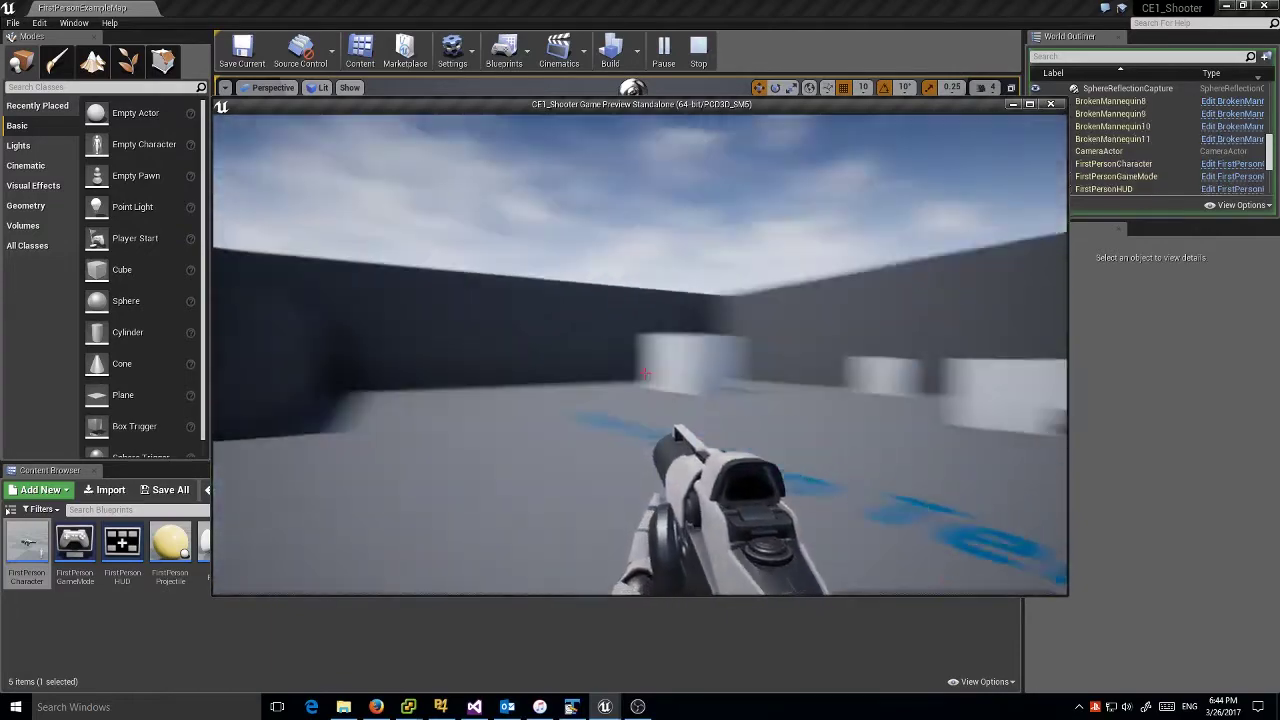
pyautogui.click(645, 373)
pyautogui.click(640, 373)
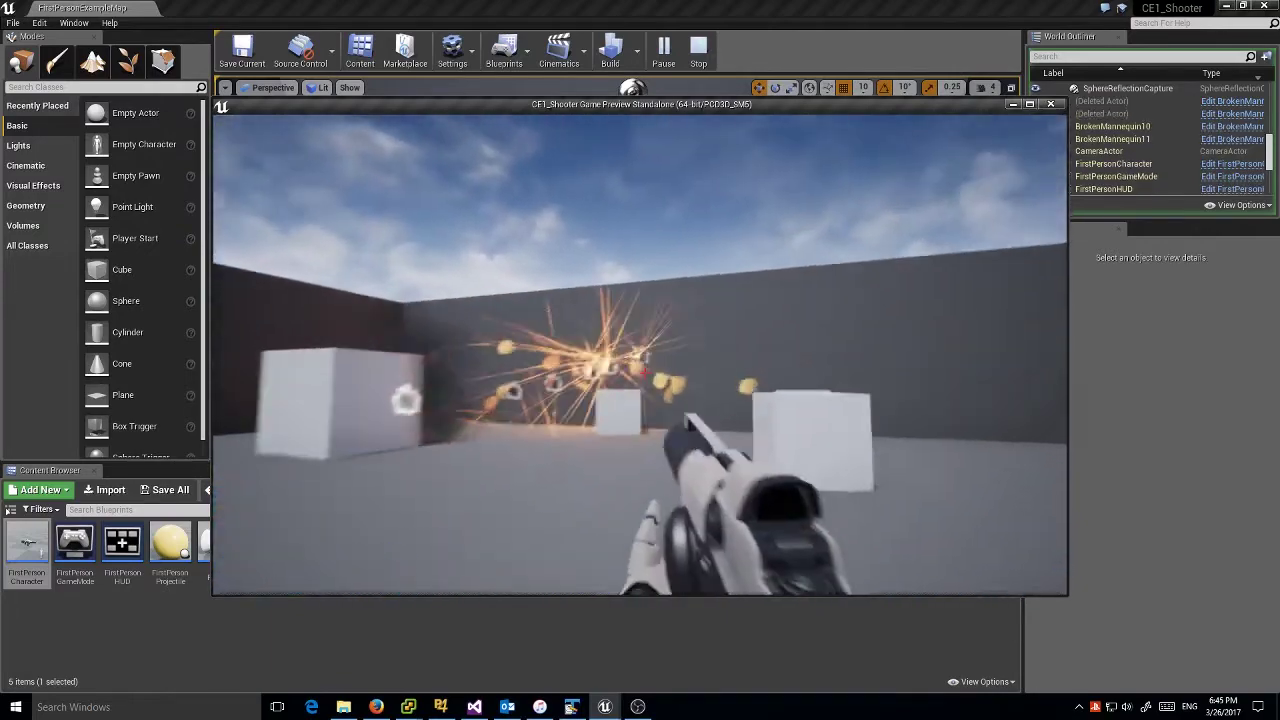
pyautogui.press('w')
pyautogui.click(645, 373)
pyautogui.click(645, 373)
pyautogui.click(645, 373)
pyautogui.click(645, 373)
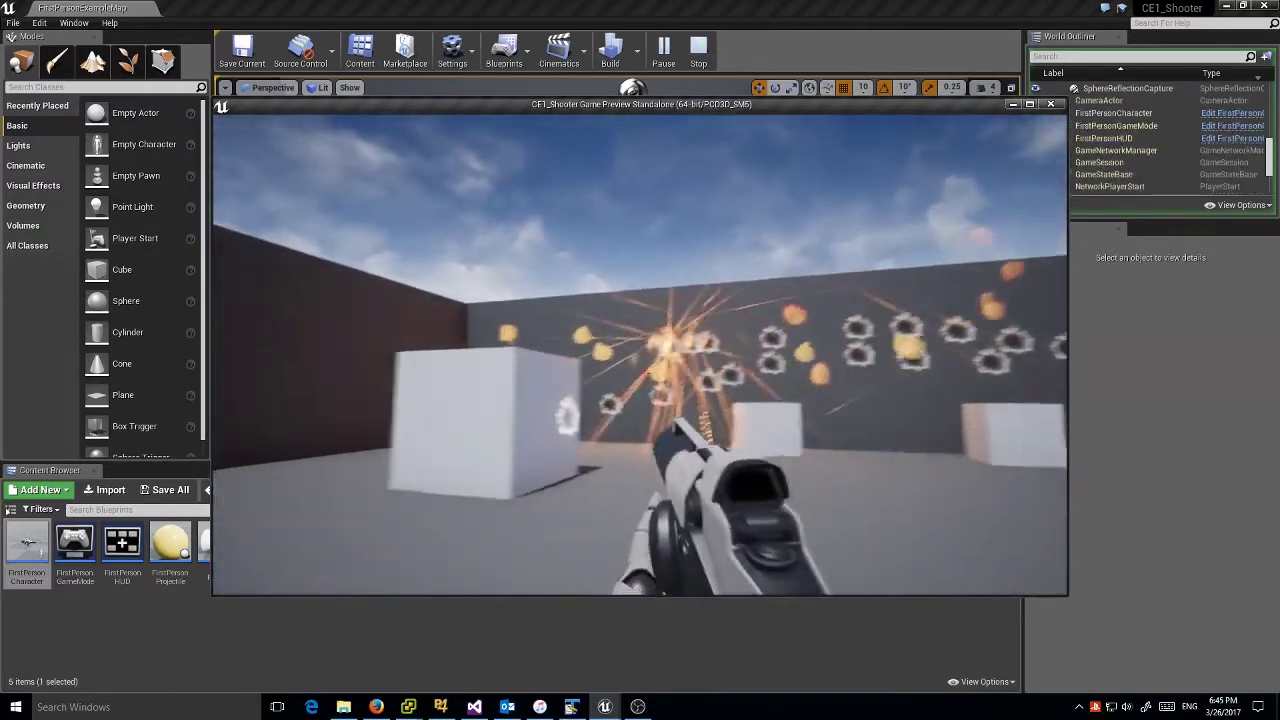
pyautogui.click(645, 373)
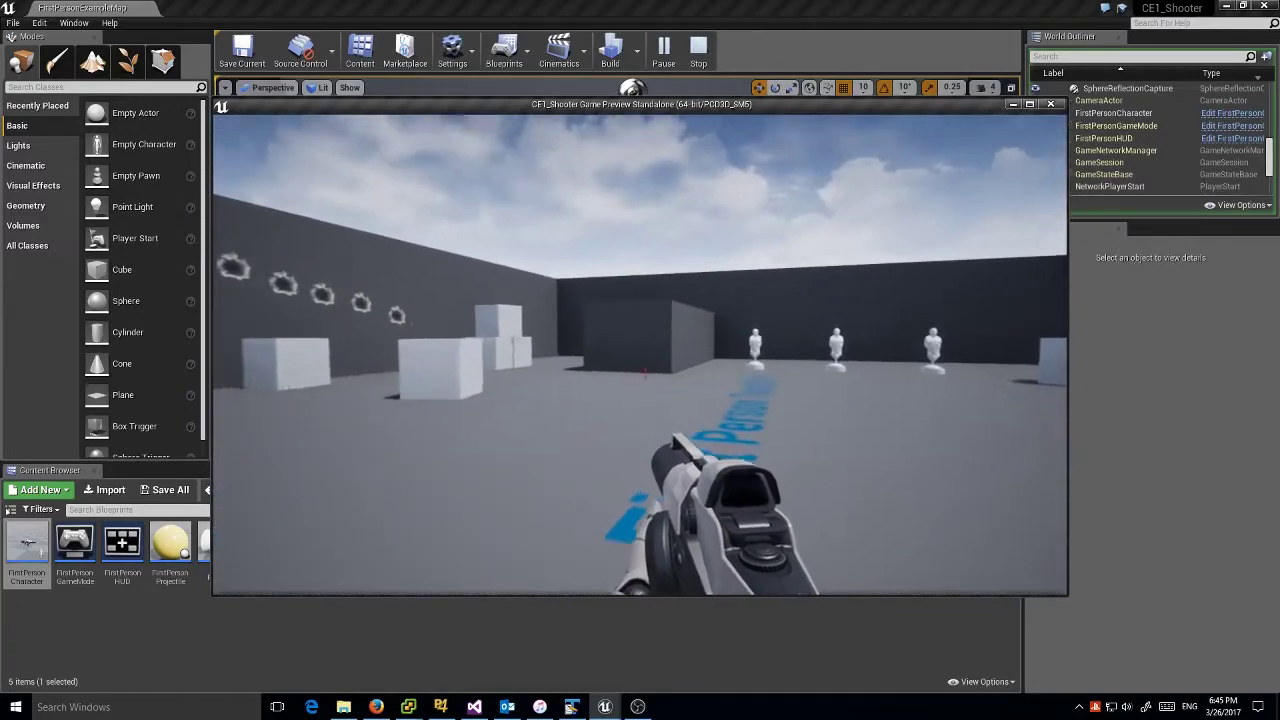
# - Test the rocket launcher on the row of small mannequins and the large mannequin behind the box
pyautogui.click(645, 373)
pyautogui.click(645, 373)
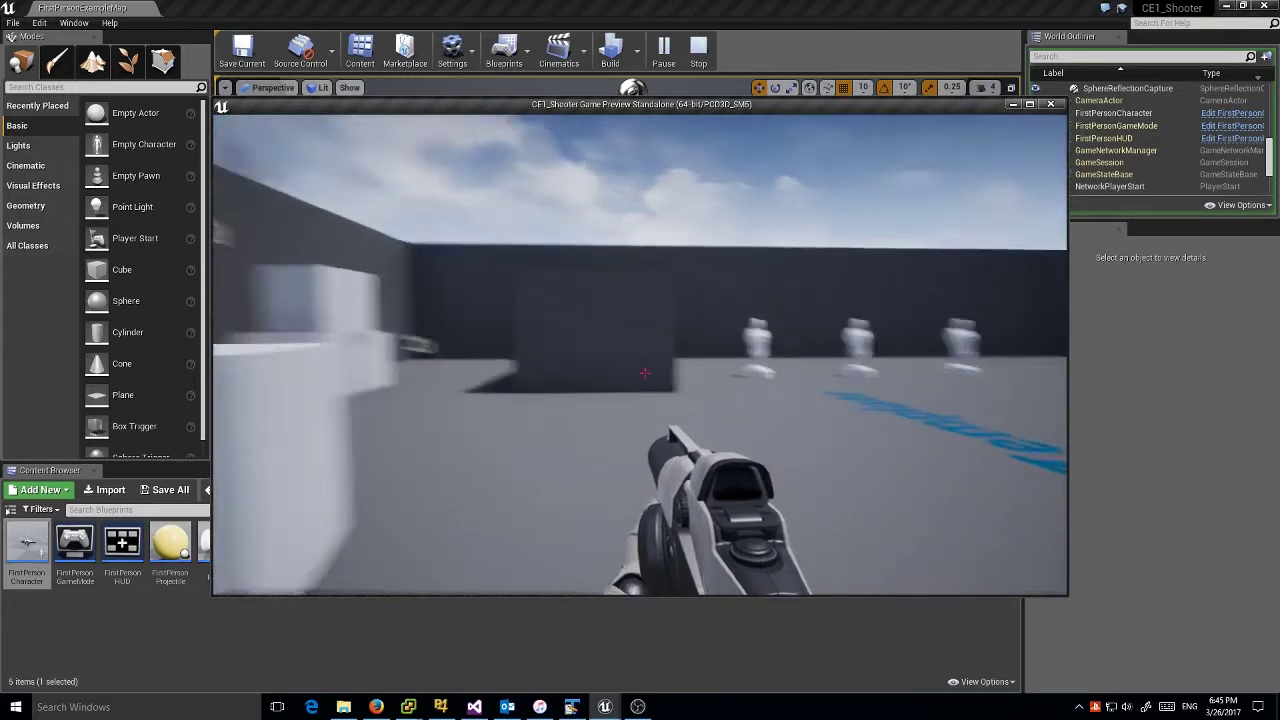
pyautogui.click(645, 373)
pyautogui.click(645, 373)
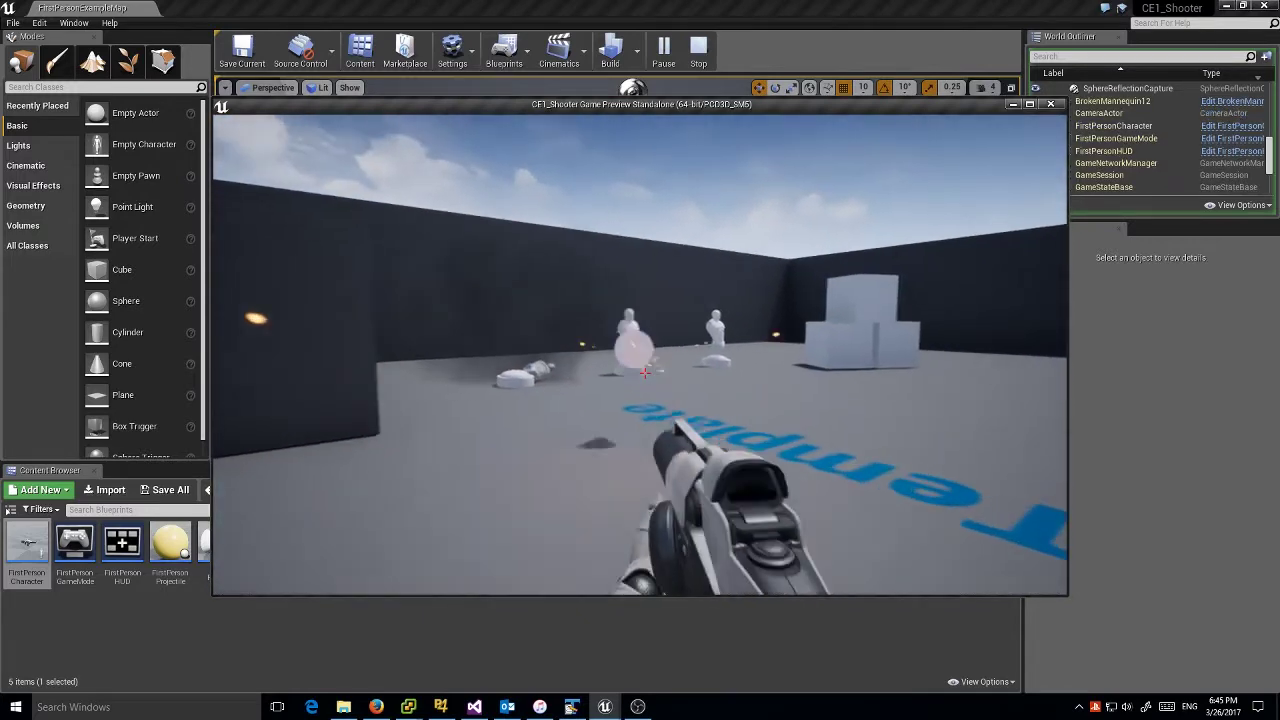
pyautogui.click(645, 373)
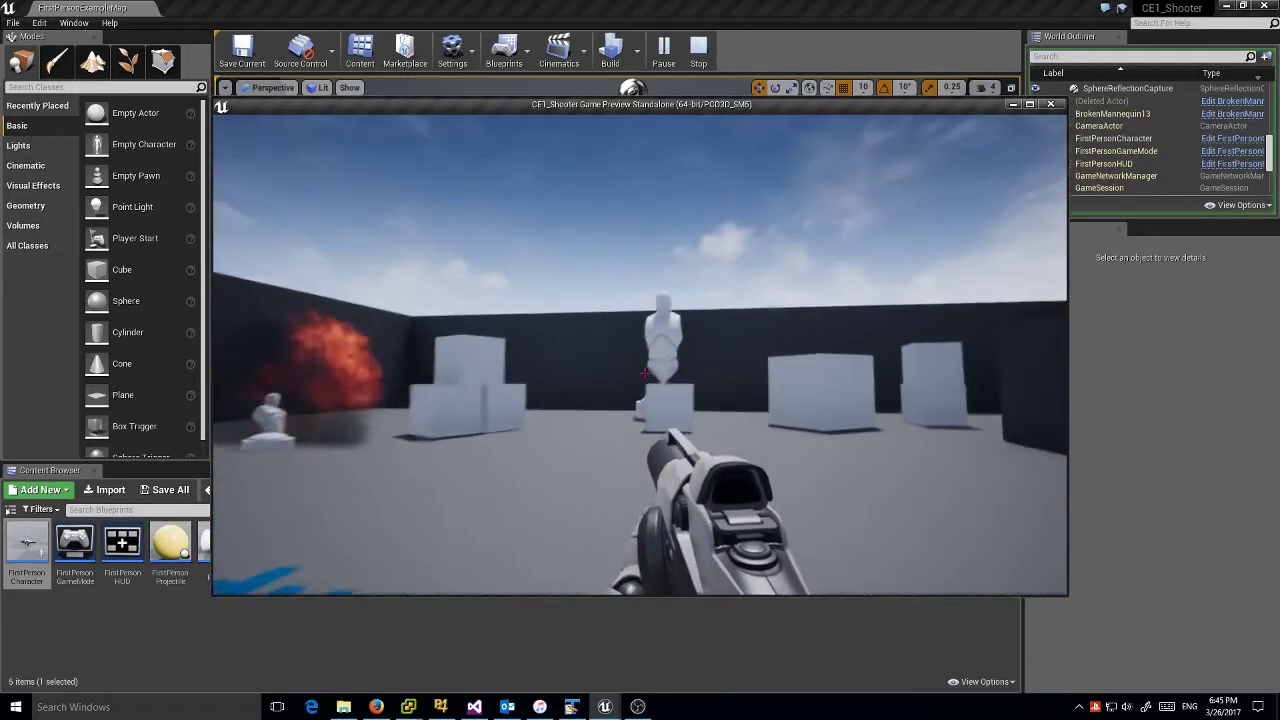
pyautogui.click(645, 373)
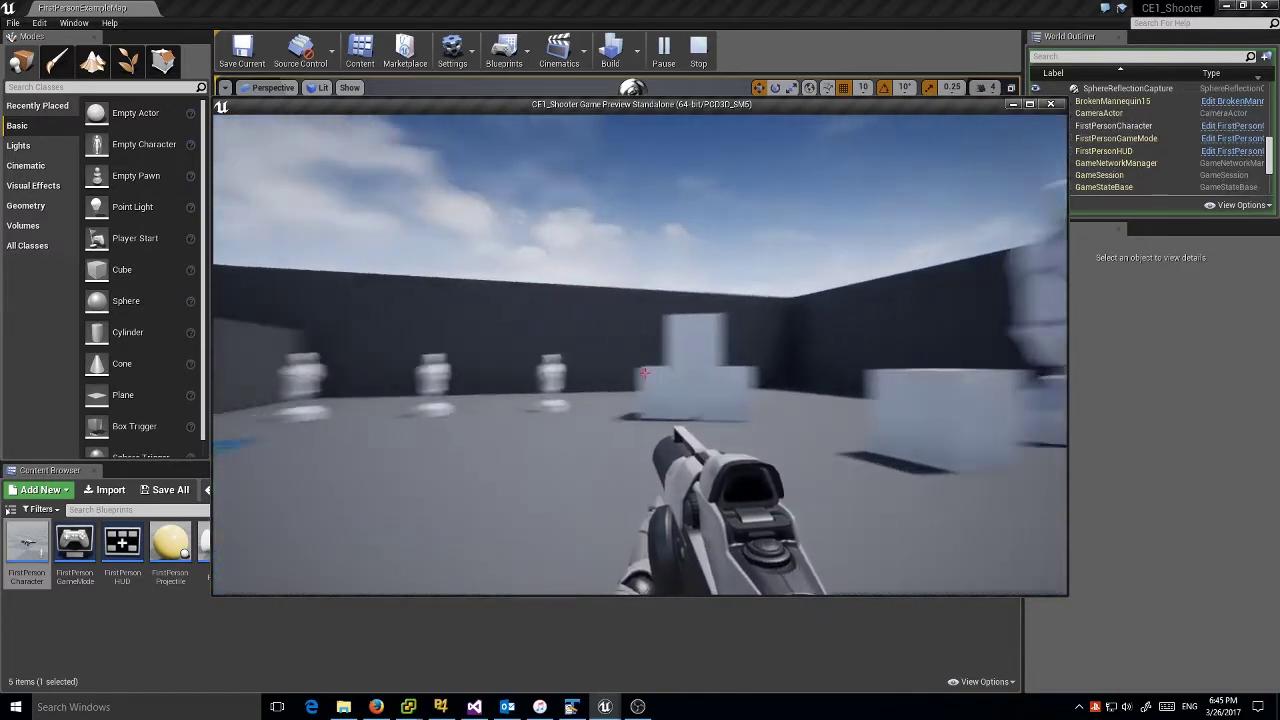
# - Reposition the character facing the three small mannequins and launch rockets at them while strafing
pyautogui.press('a')
pyautogui.press('s')
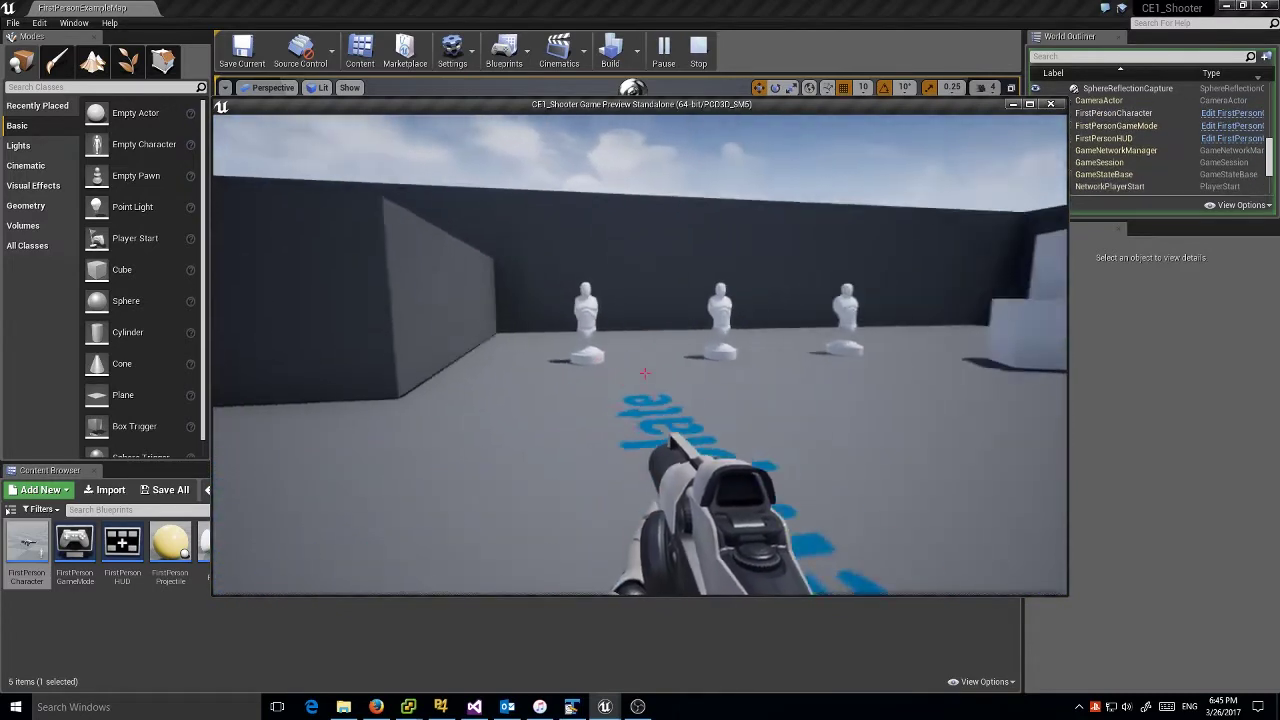
pyautogui.press('d')
pyautogui.press('w')
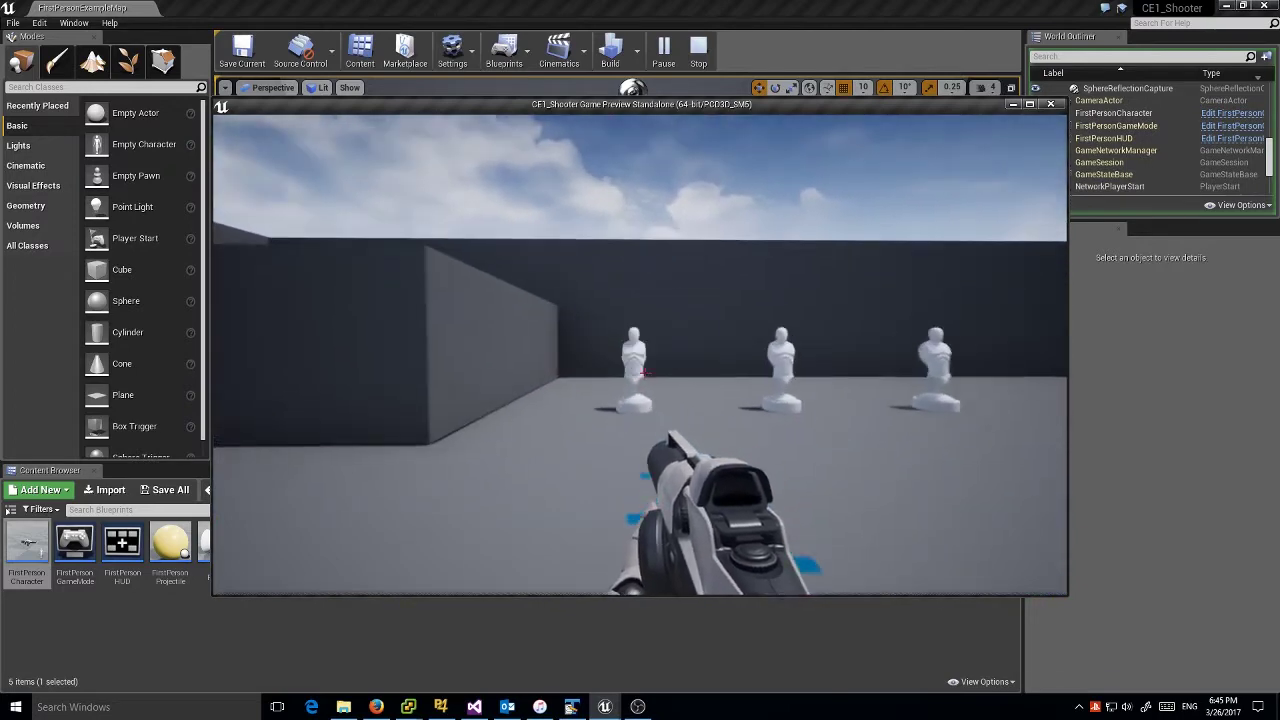
pyautogui.click(645, 373)
pyautogui.press('a')
pyautogui.press('s')
pyautogui.click(645, 373)
pyautogui.press('d')
pyautogui.press('w')
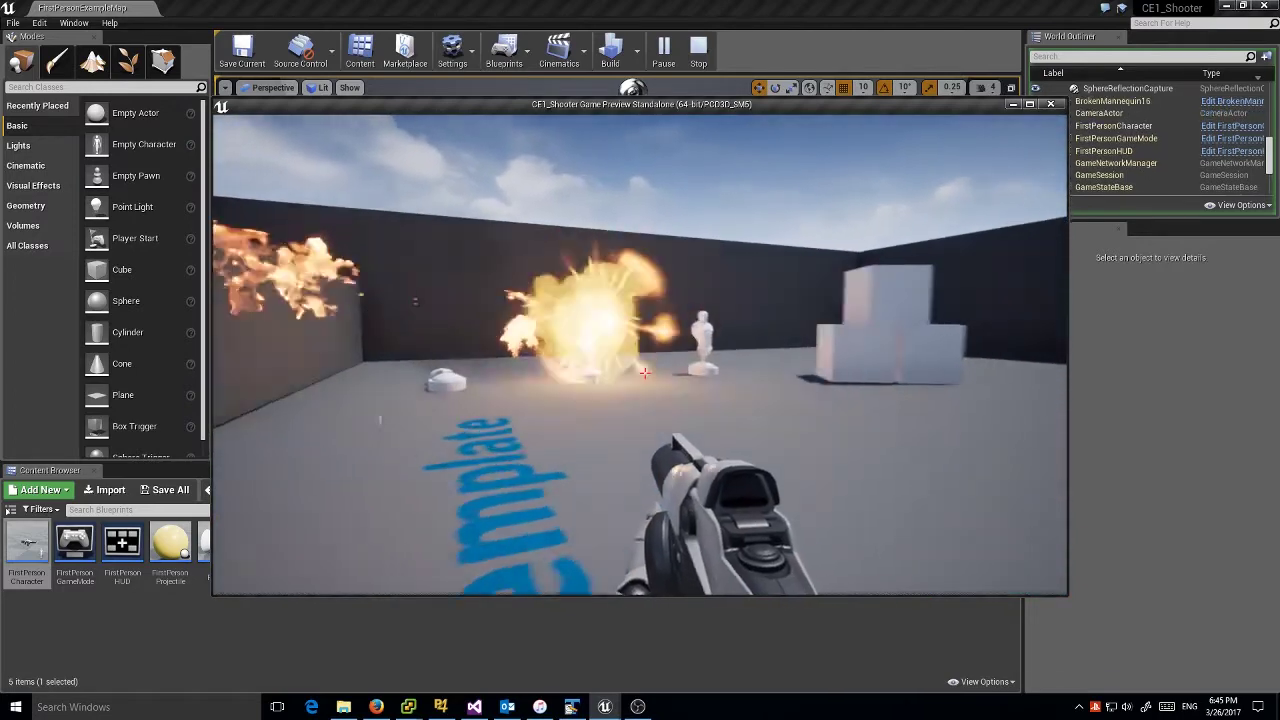
# - Circle the arena and launch further rockets at the small mannequins and the large mannequin
pyautogui.press('d')
pyautogui.press('w')
pyautogui.press('w')
pyautogui.press('a')
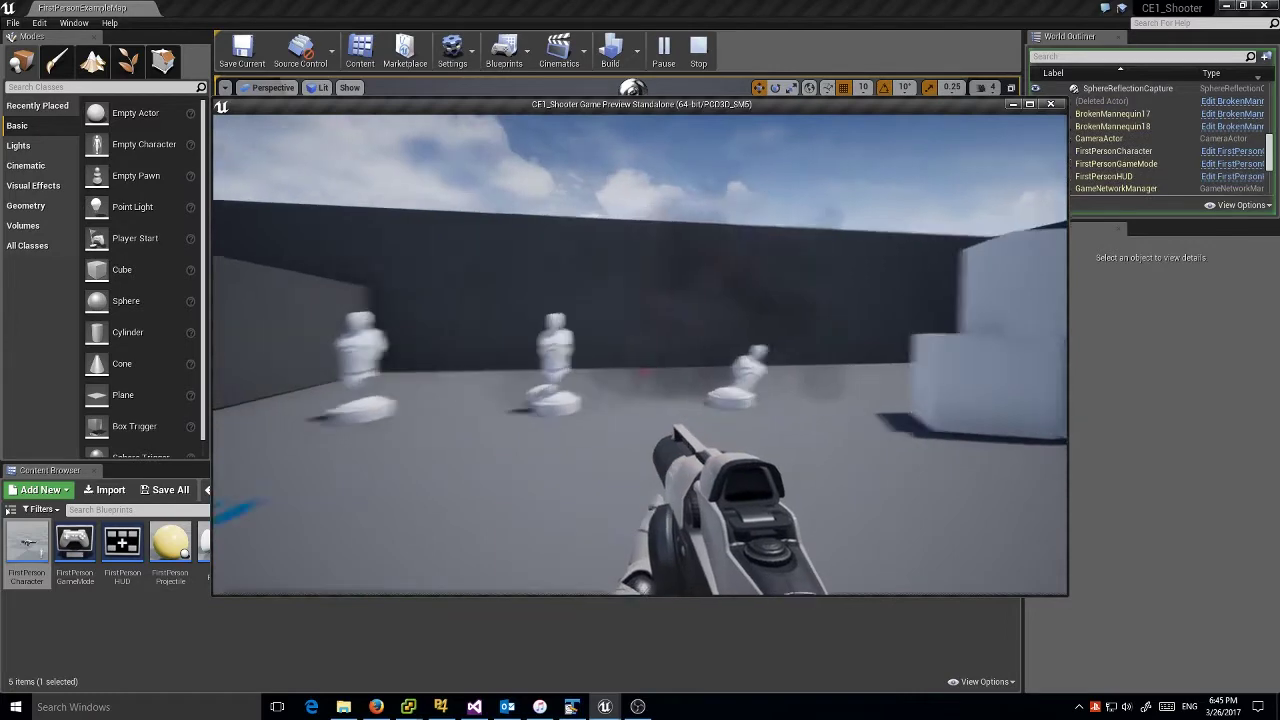
pyautogui.press('s')
pyautogui.click(645, 373)
pyautogui.click(645, 373)
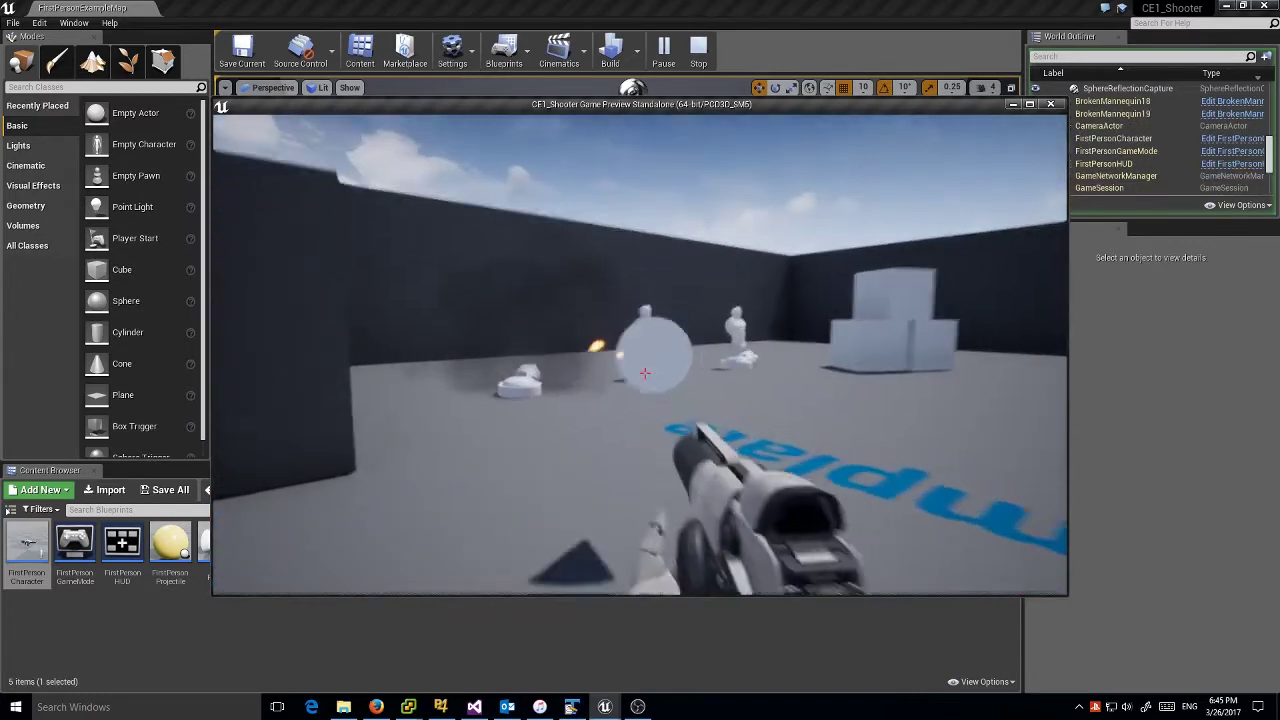
pyautogui.click(645, 373)
pyautogui.press('s')
pyautogui.press('a')
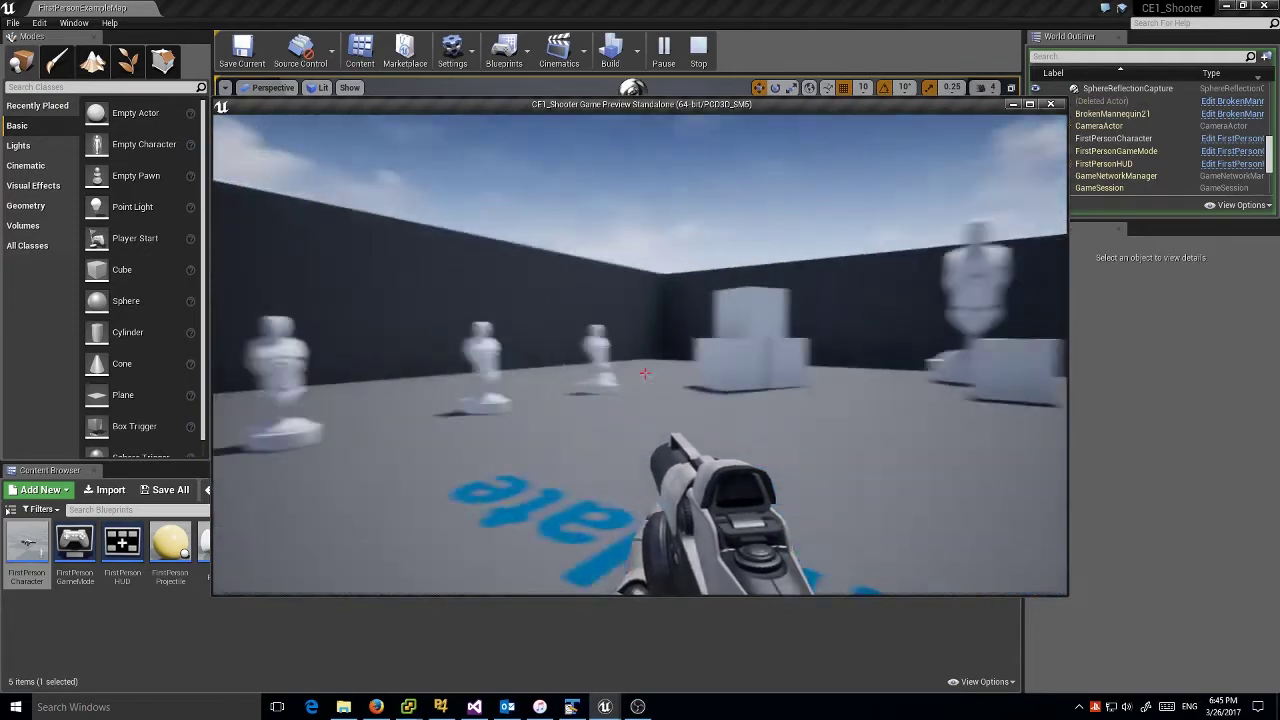
pyautogui.click(645, 373)
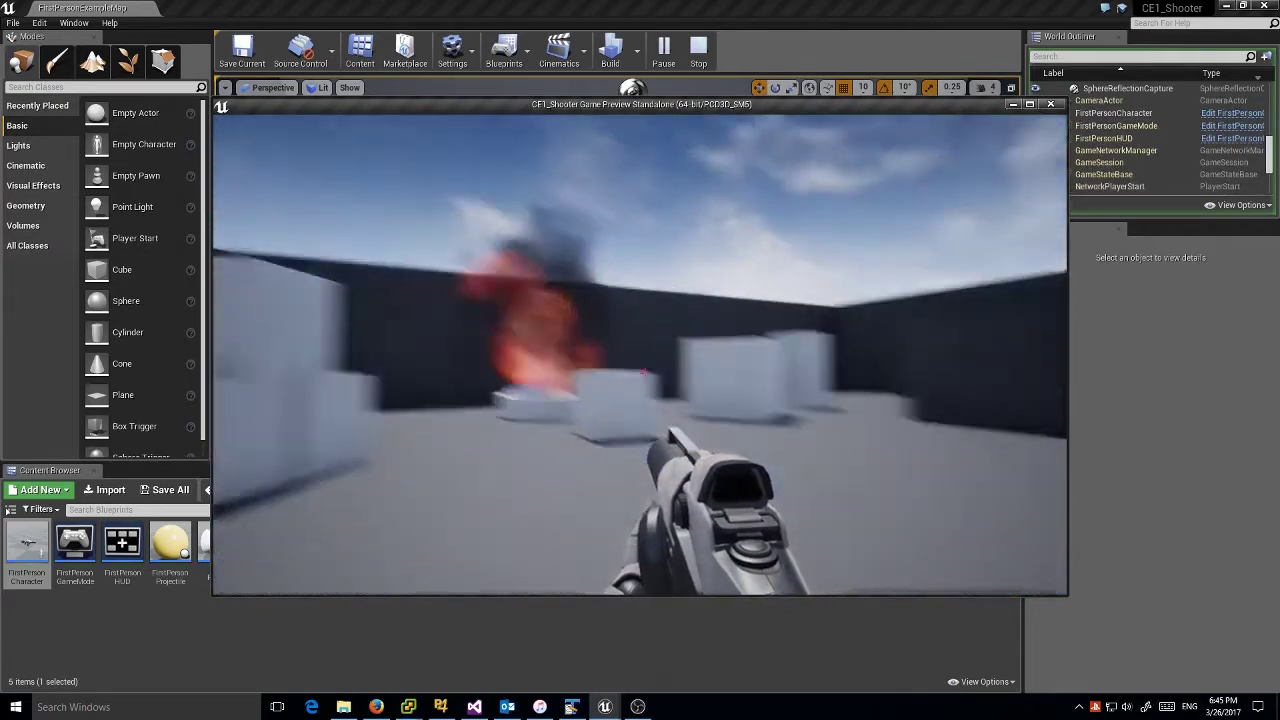
pyautogui.click(645, 373)
pyautogui.press('w')
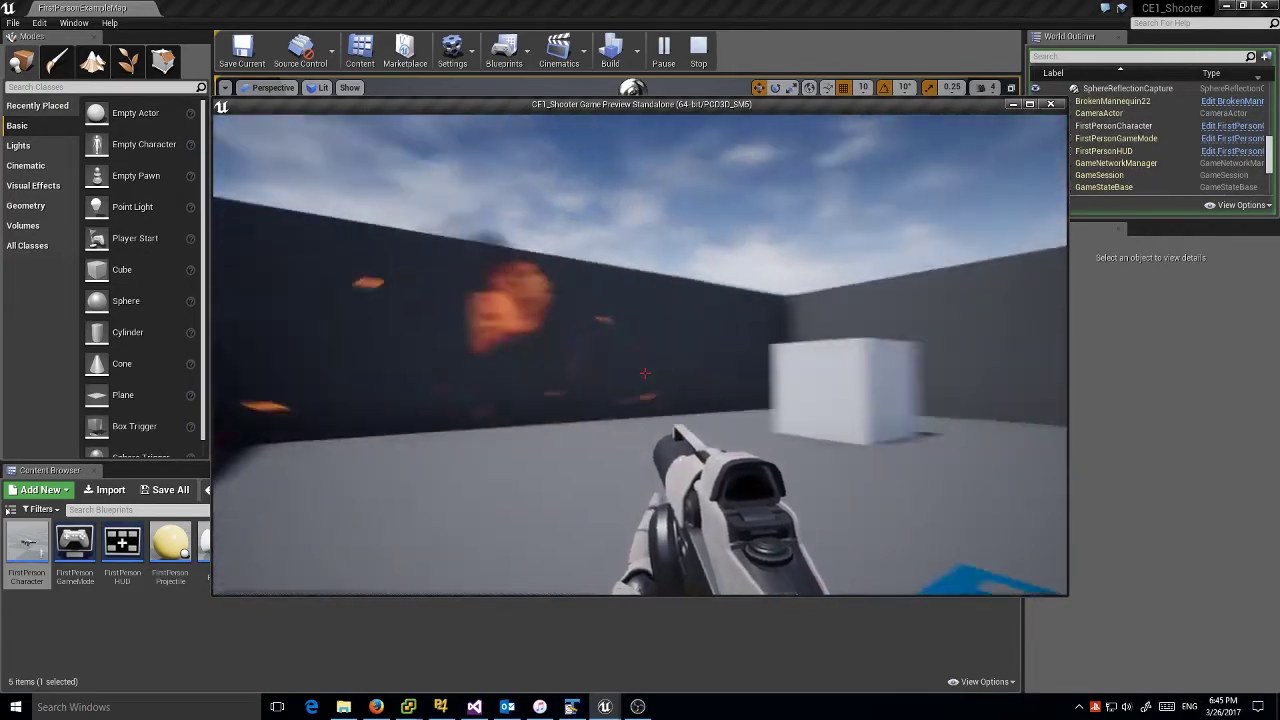
pyautogui.press('w')
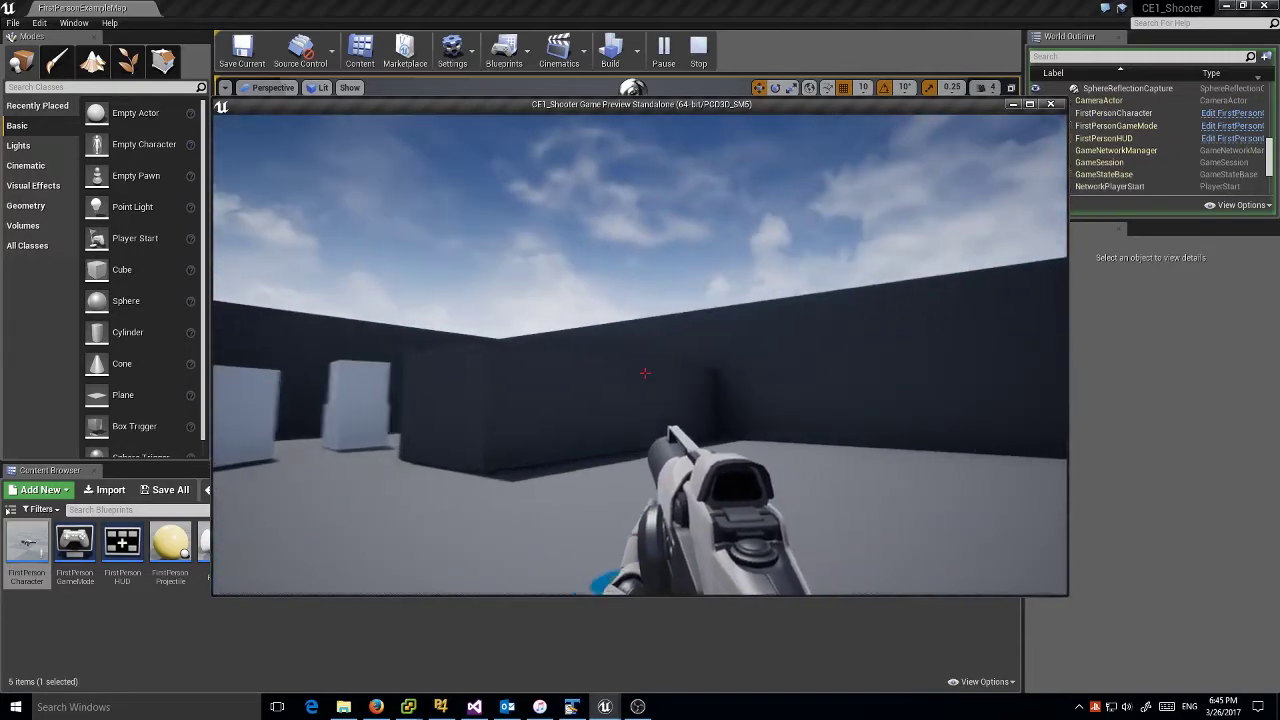
# - Fire the machine gun along the upper part of the wall behind the small mannequins, and end the play session
pyautogui.click(645, 373)
pyautogui.press('w')
pyautogui.click(645, 373)
pyautogui.click(645, 373)
pyautogui.click(645, 373)
pyautogui.click(645, 373)
pyautogui.click(640, 355)
pyautogui.click(640, 355)
pyautogui.click(640, 355)
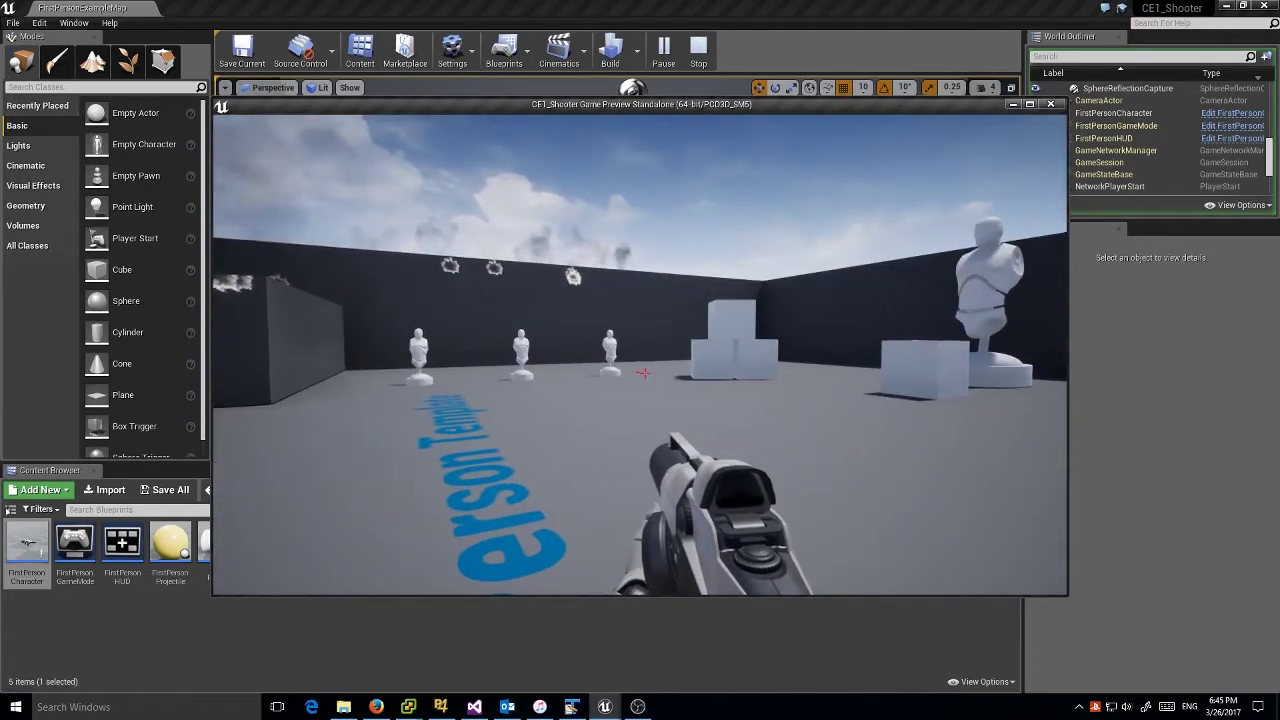
pyautogui.press('Escape')
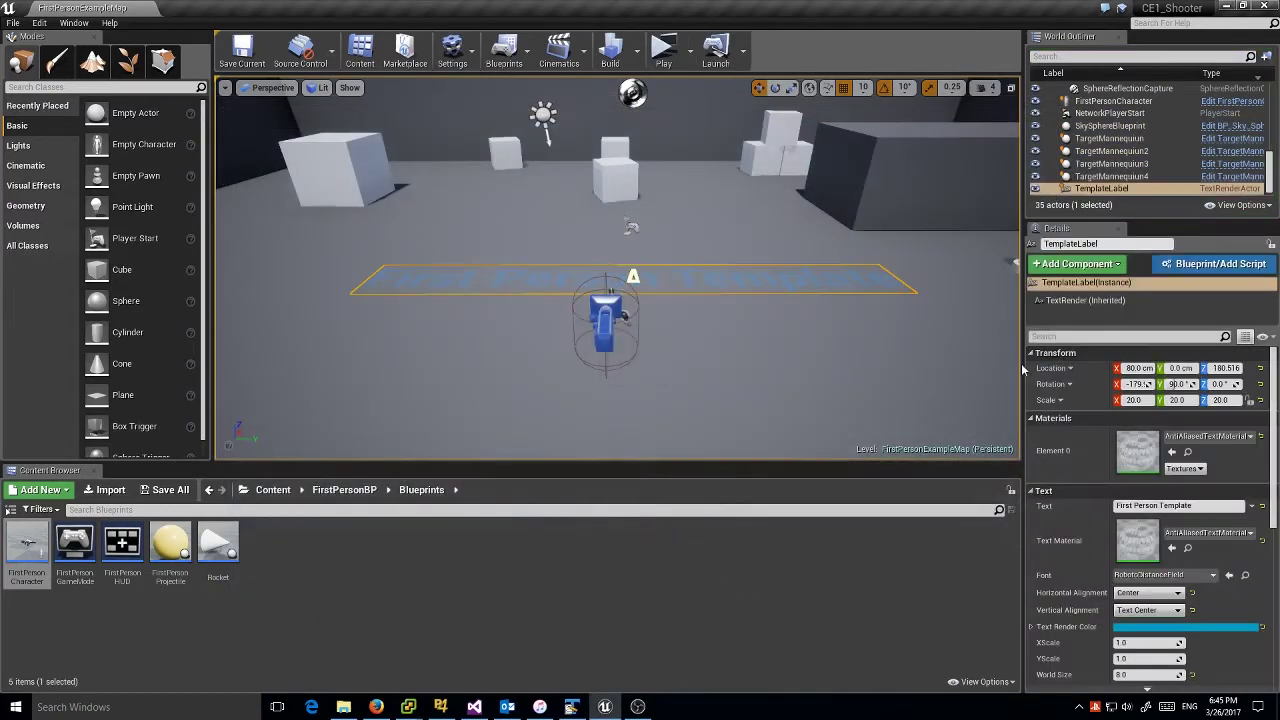
# - Go to the Abilities folder inside Content > FirstPersonBP
pyautogui.click(338, 489)
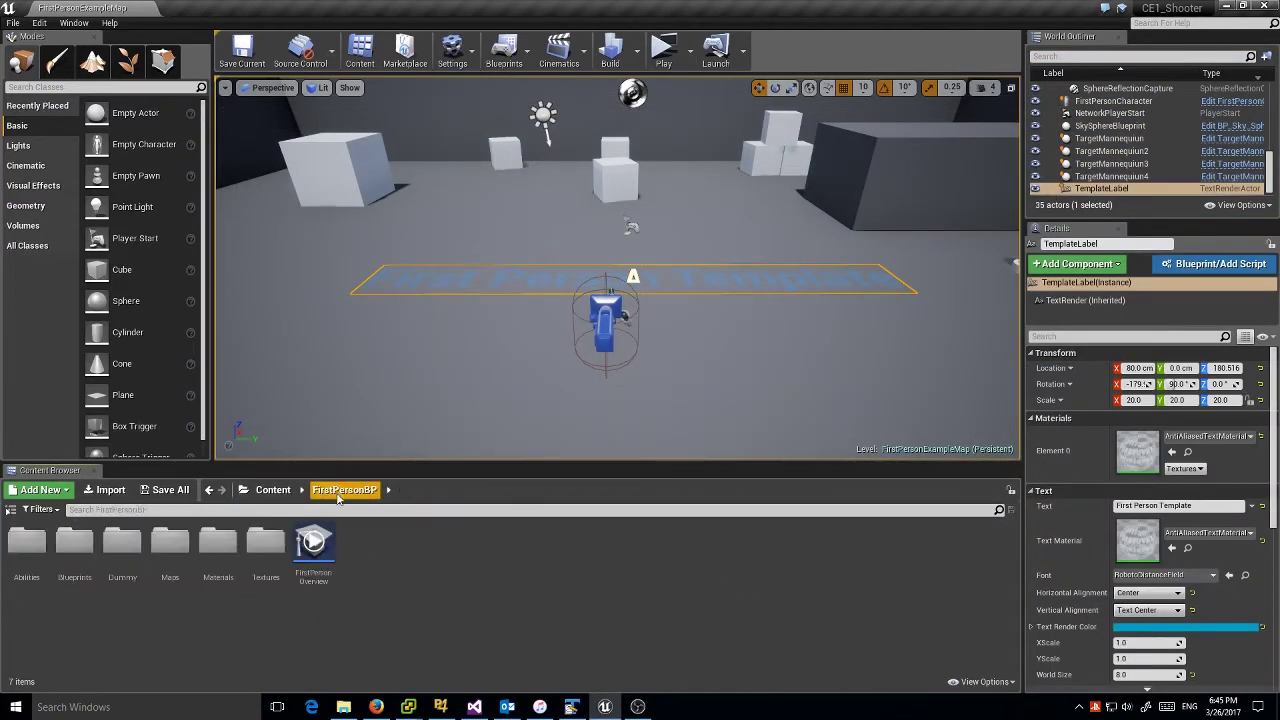
pyautogui.click(270, 490)
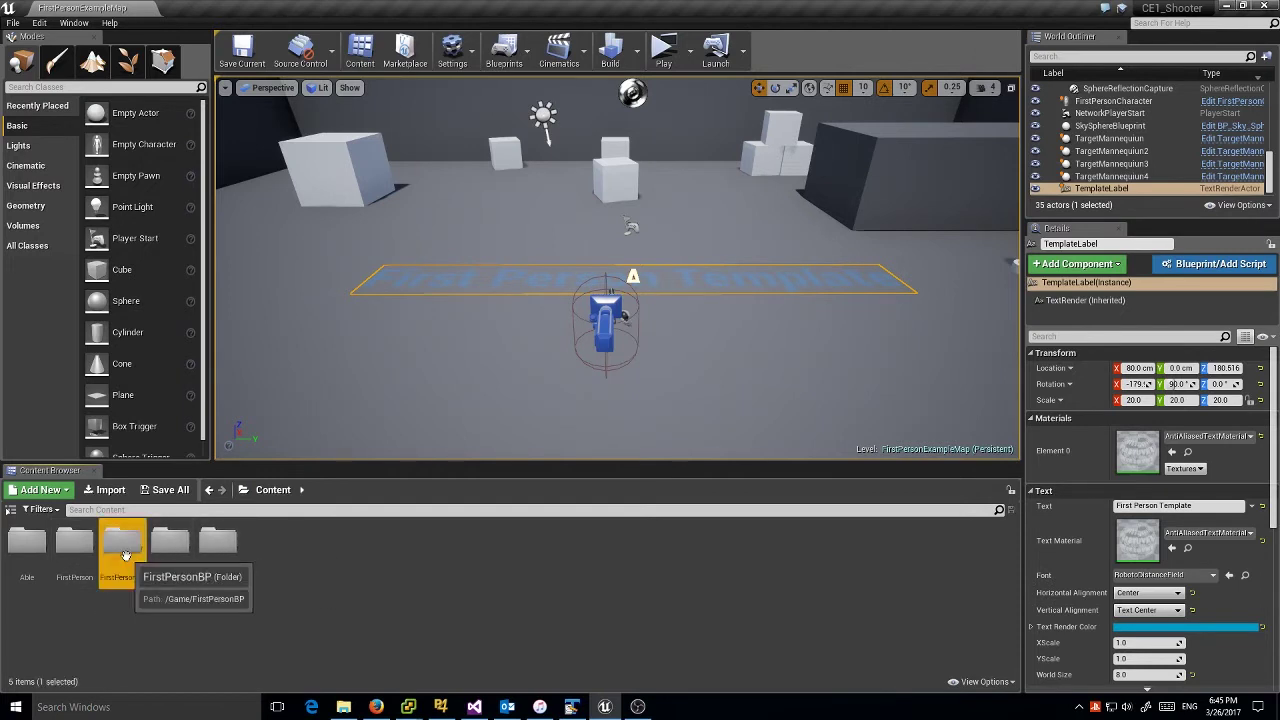
pyautogui.doubleClick(120, 548)
pyautogui.doubleClick(22, 548)
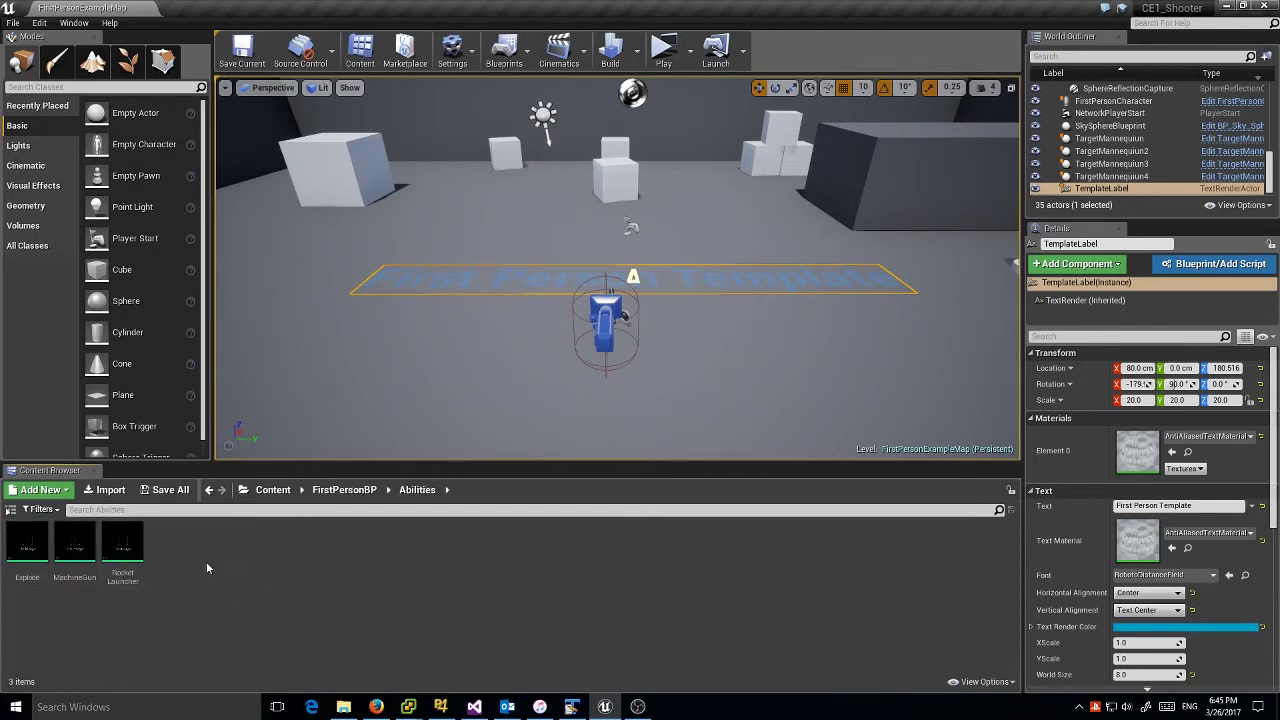
# - Create an Able Ability Blueprint with AblAbility as its parent class and name it MachineGunDemo
pyautogui.rightClick(207, 568)
pyautogui.moveTo(290, 392)
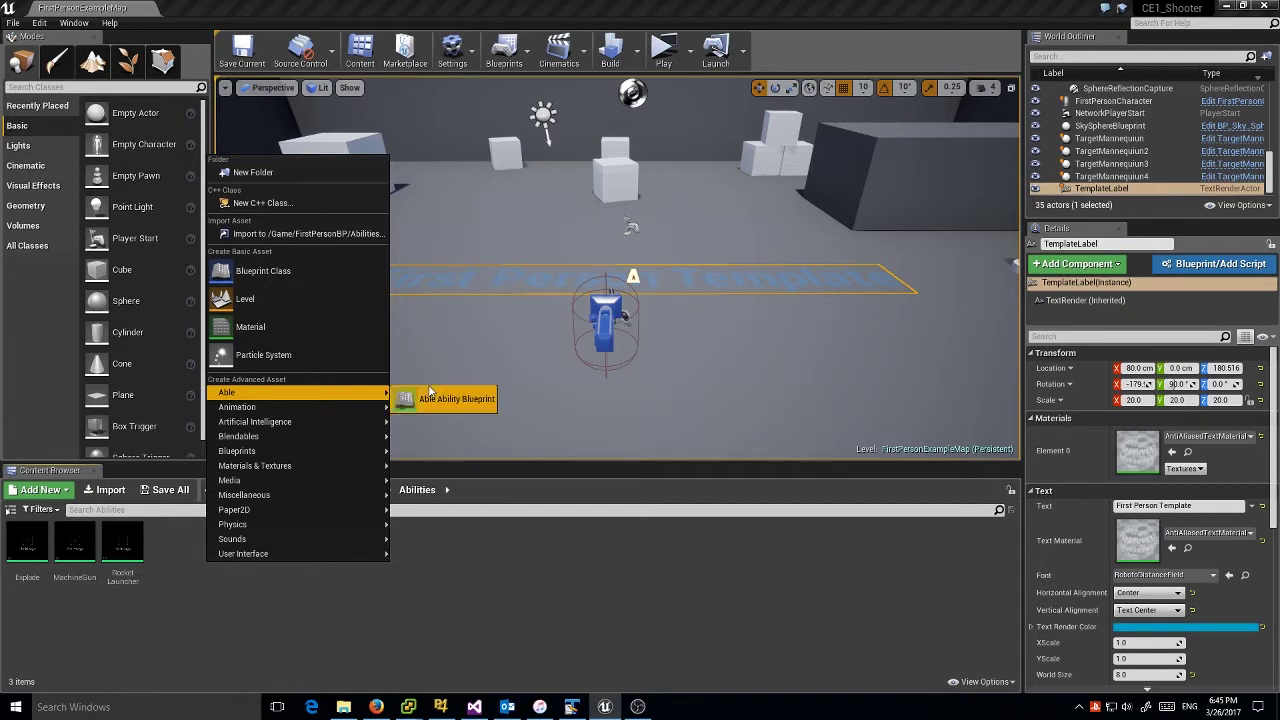
pyautogui.click(448, 398)
pyautogui.click(578, 165)
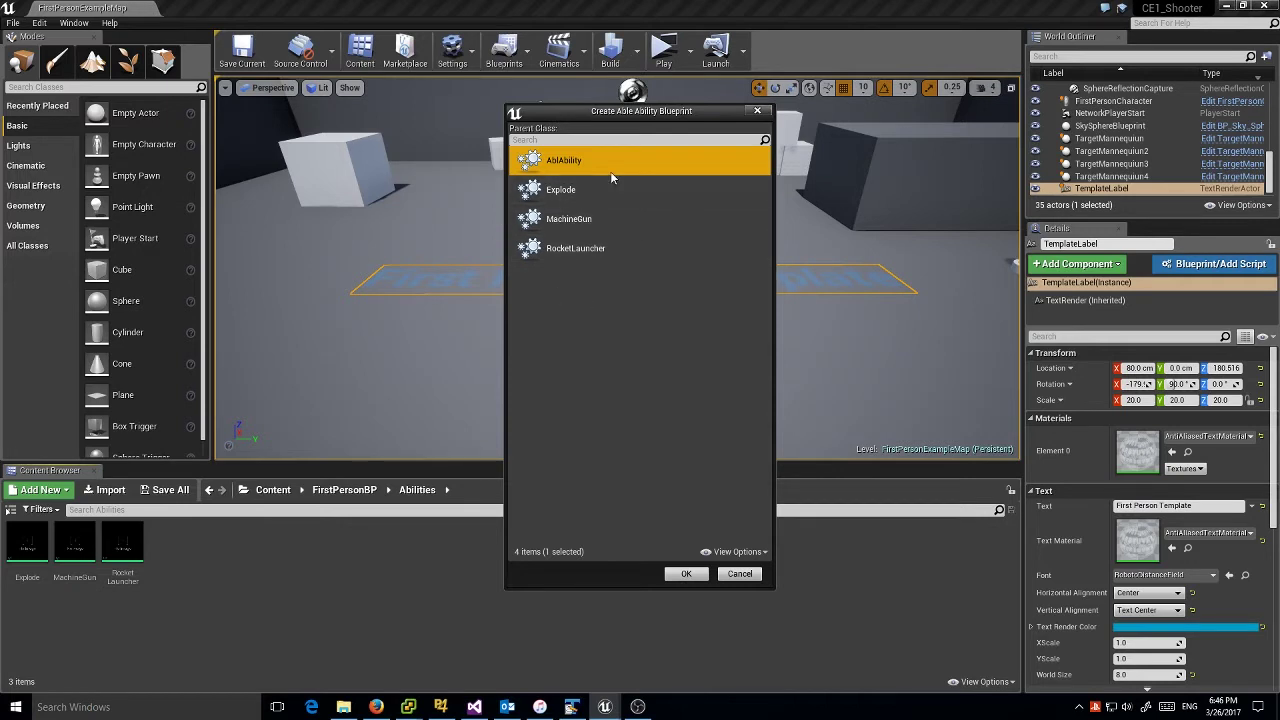
pyautogui.click(672, 579)
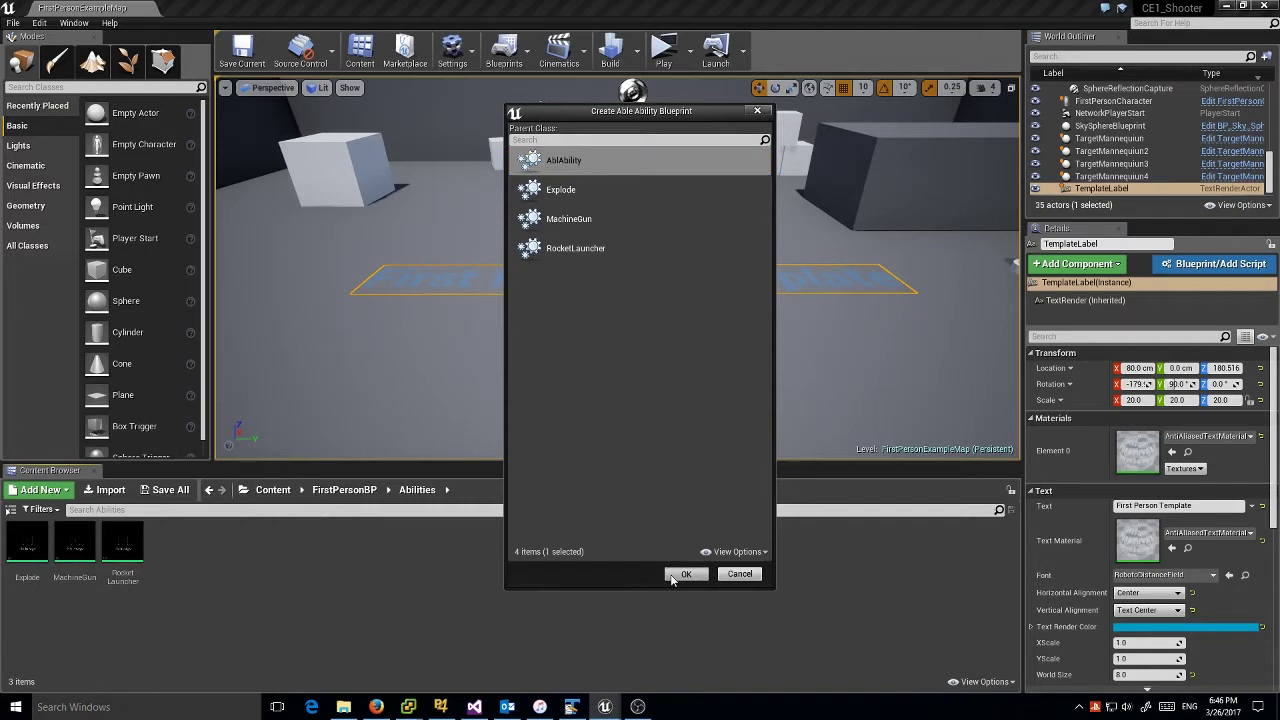
pyautogui.click(684, 574)
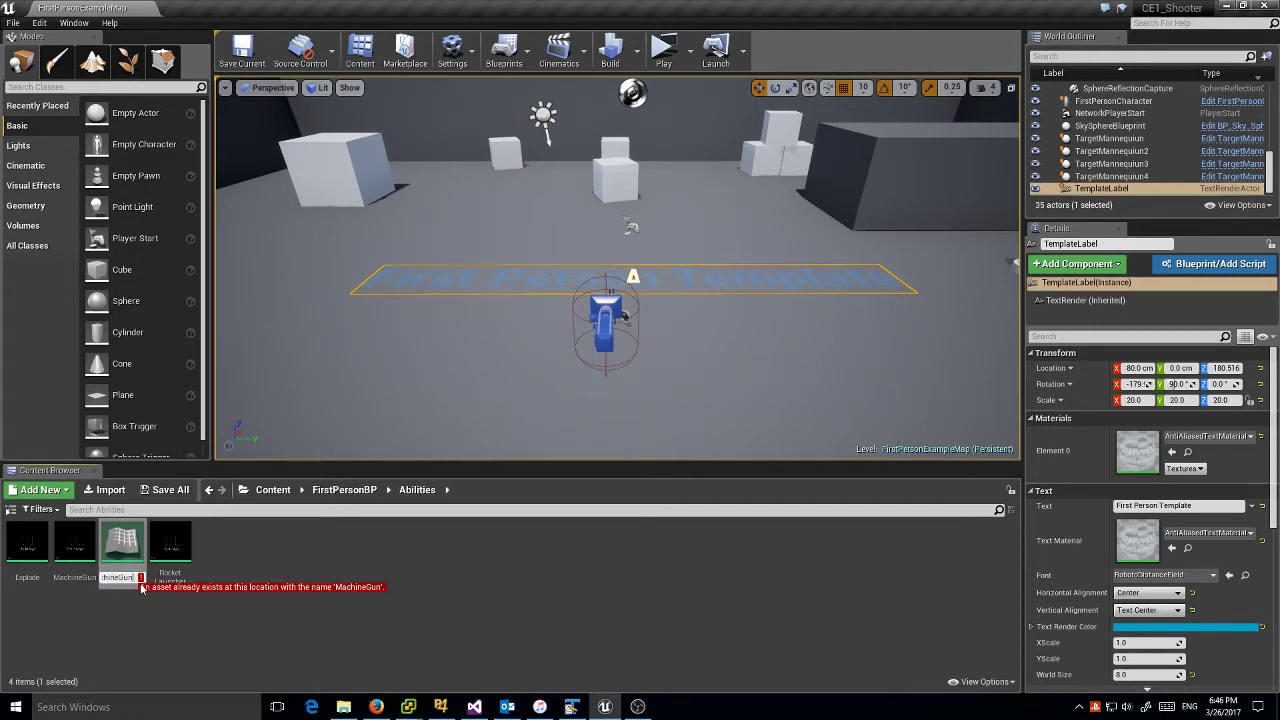
pyautogui.write('Da')
pyautogui.press('Return')
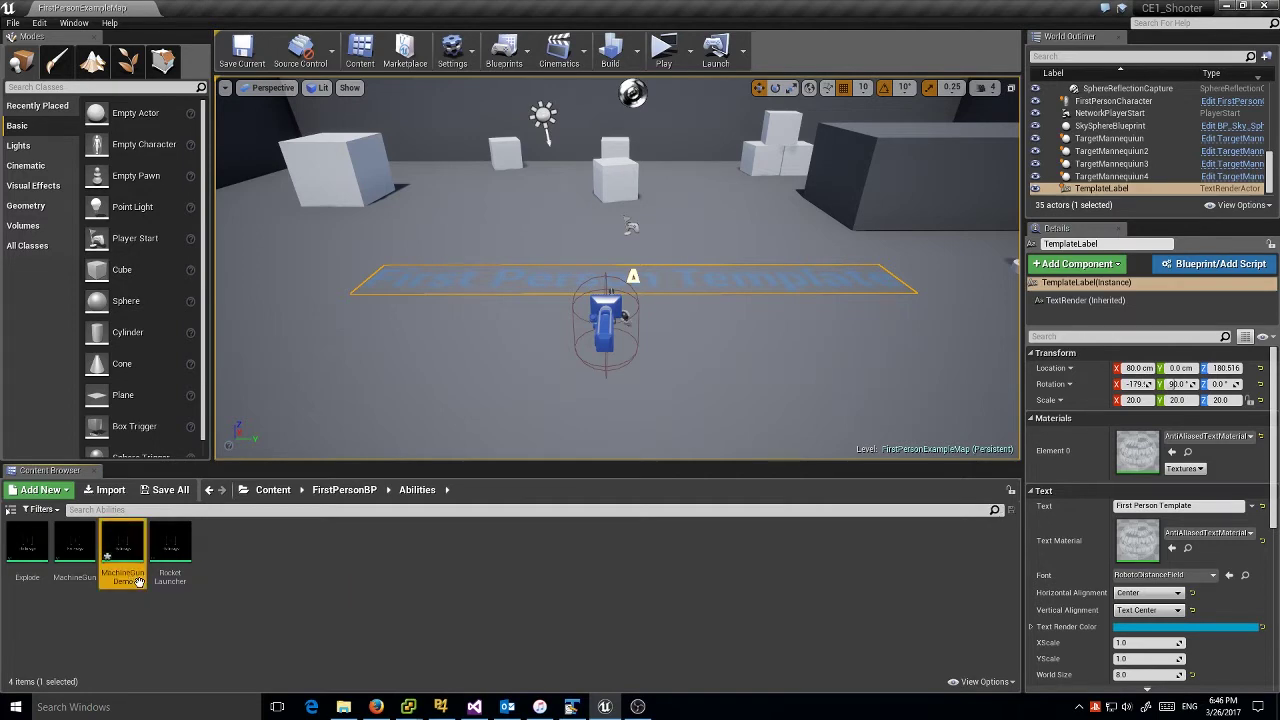
# - Open the MachineGunDemo ability and add a Play Animation task using the First PersonFire Montage, resizing the ability timeline to fit
pyautogui.doubleClick(136, 578)
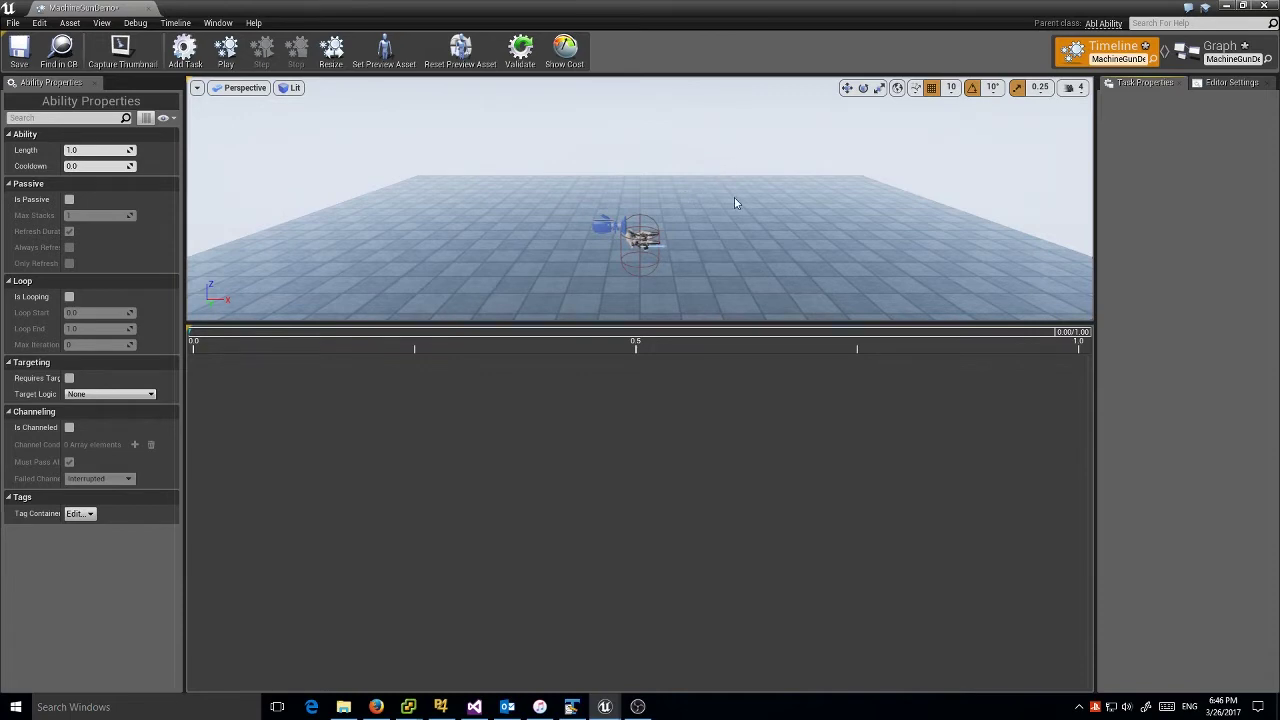
pyautogui.moveTo(640, 200); pyautogui.dragTo(652, 246, button='right')
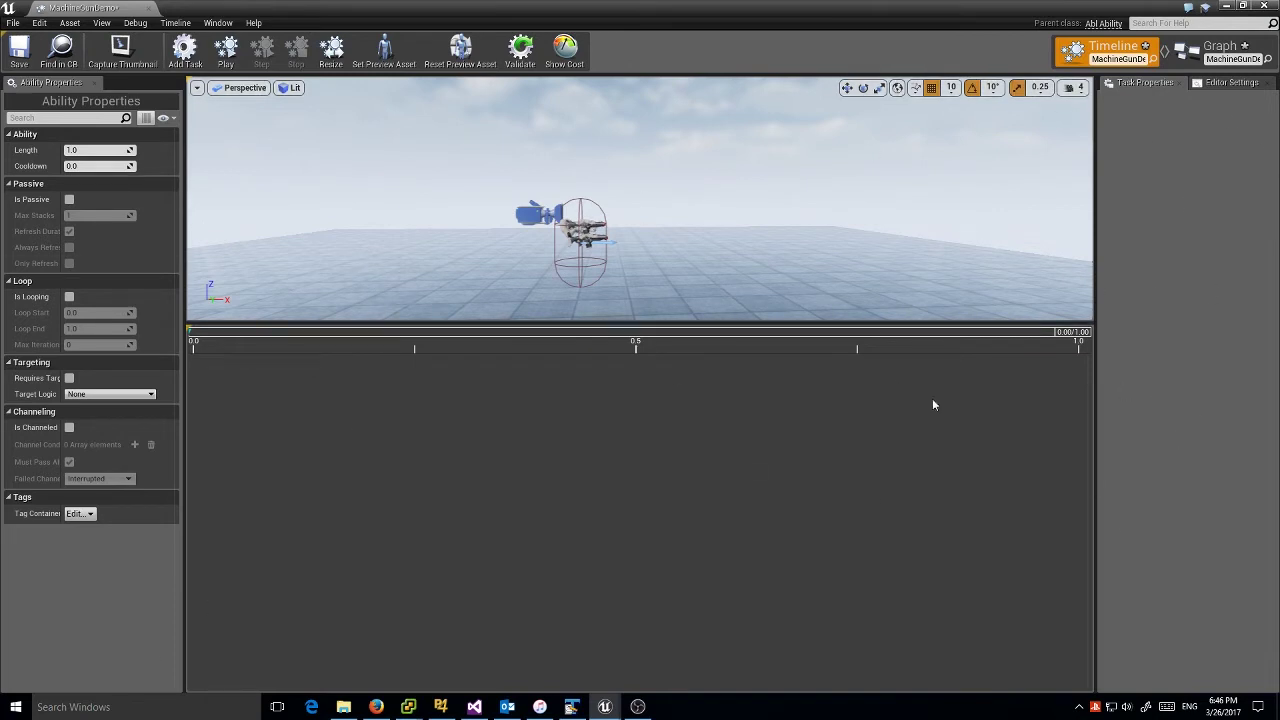
pyautogui.rightClick(440, 435)
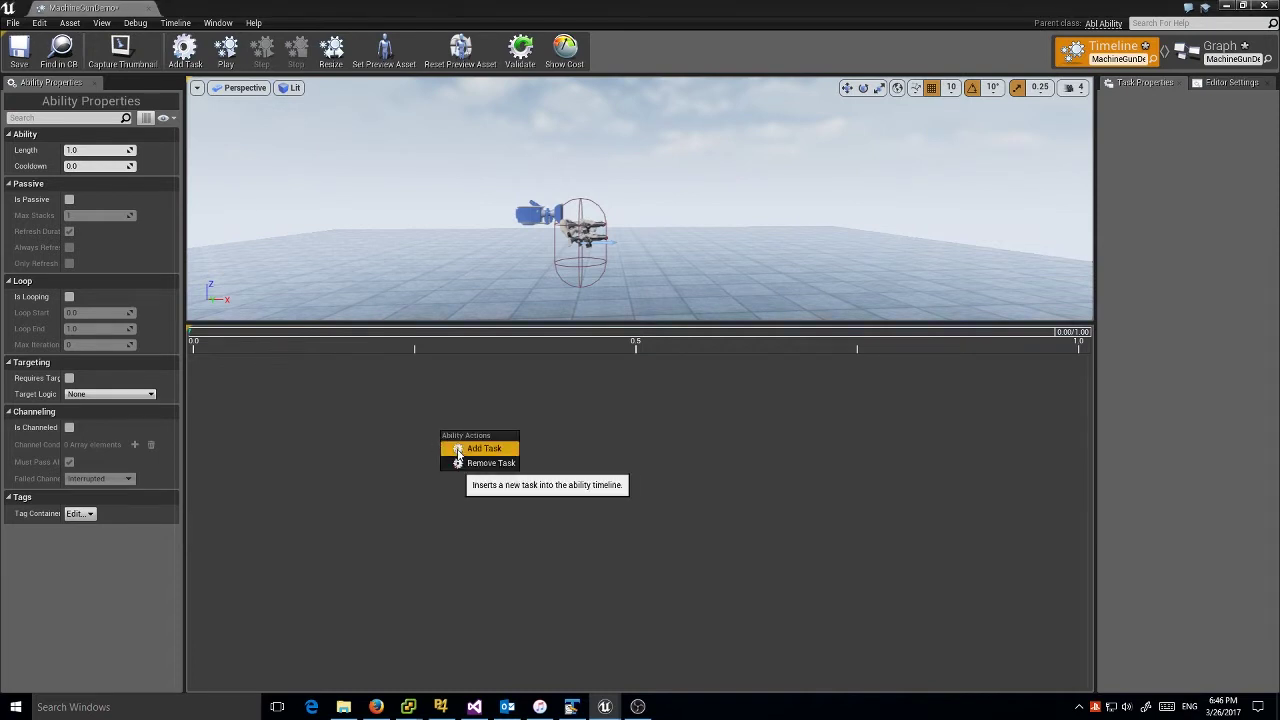
pyautogui.click(458, 447)
pyautogui.doubleClick(538, 171)
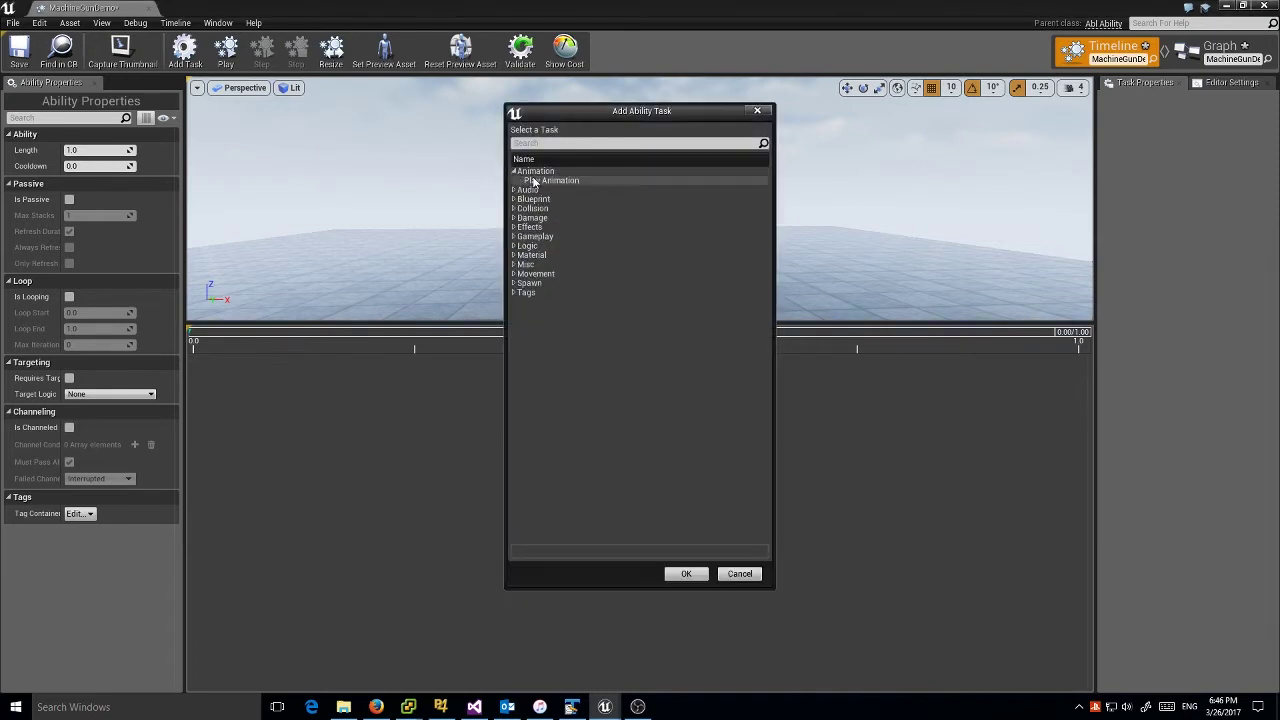
pyautogui.click(548, 180)
pyautogui.click(690, 574)
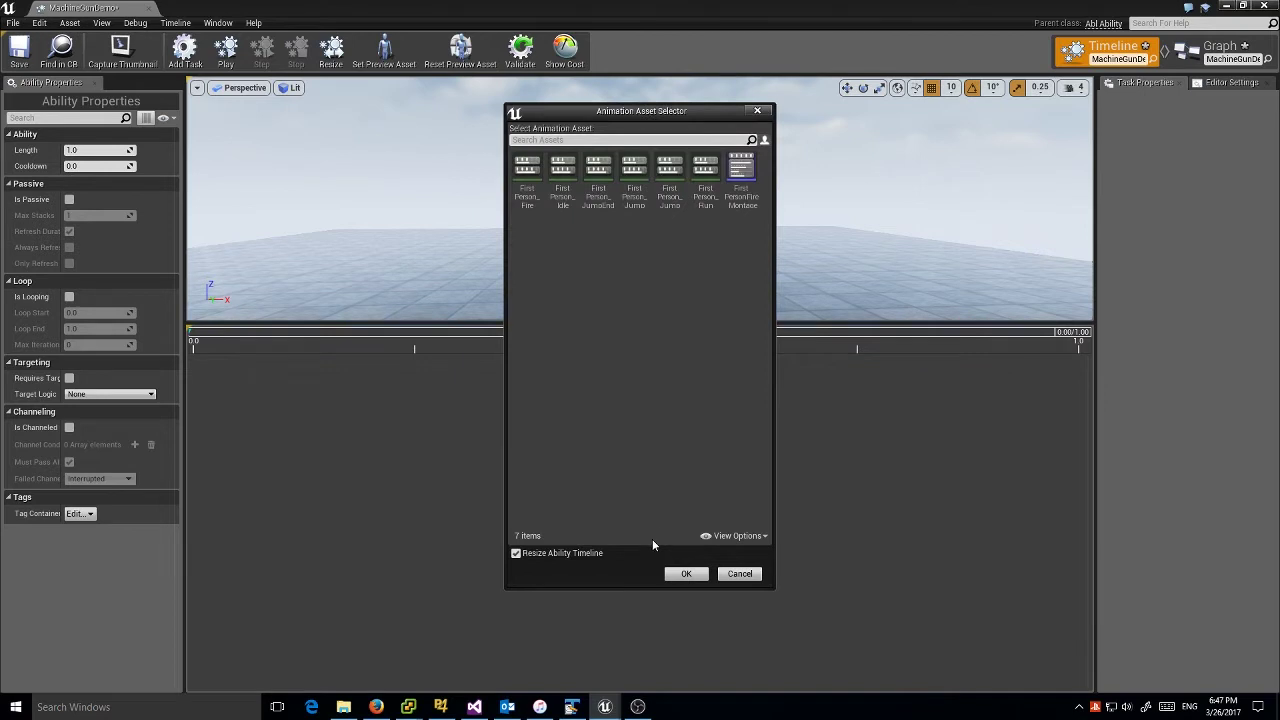
pyautogui.click(743, 195)
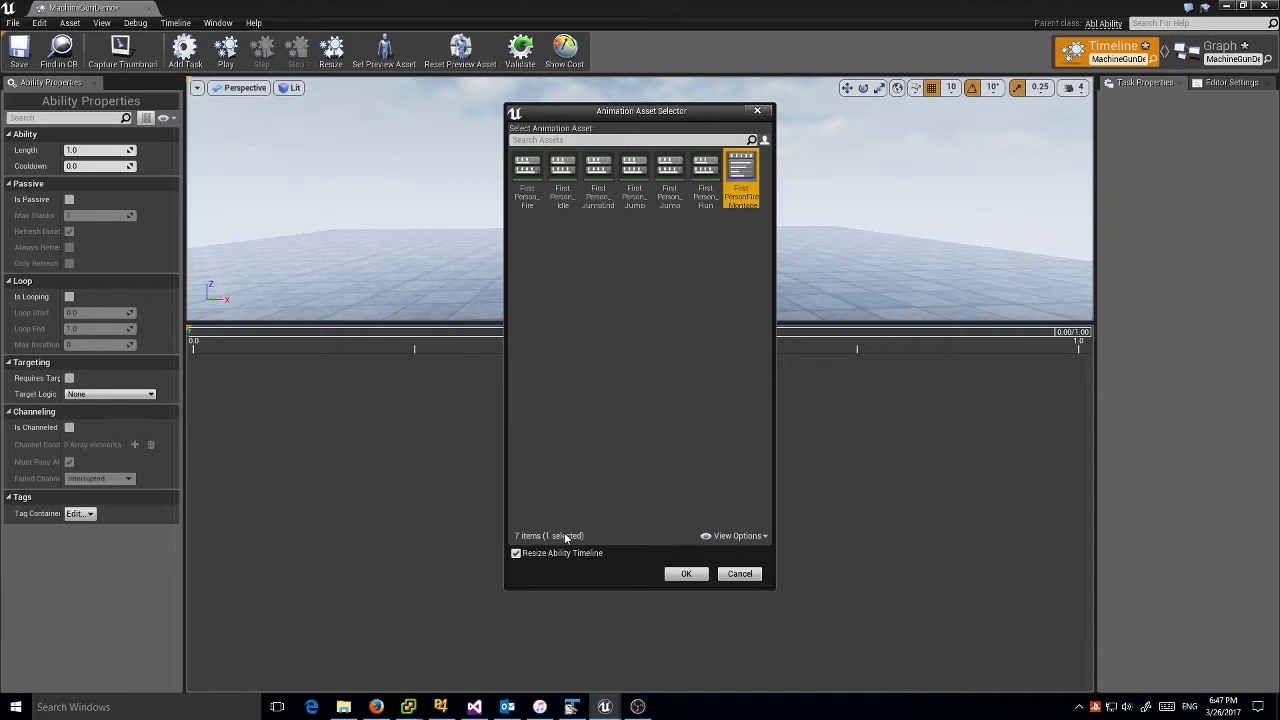
pyautogui.click(678, 577)
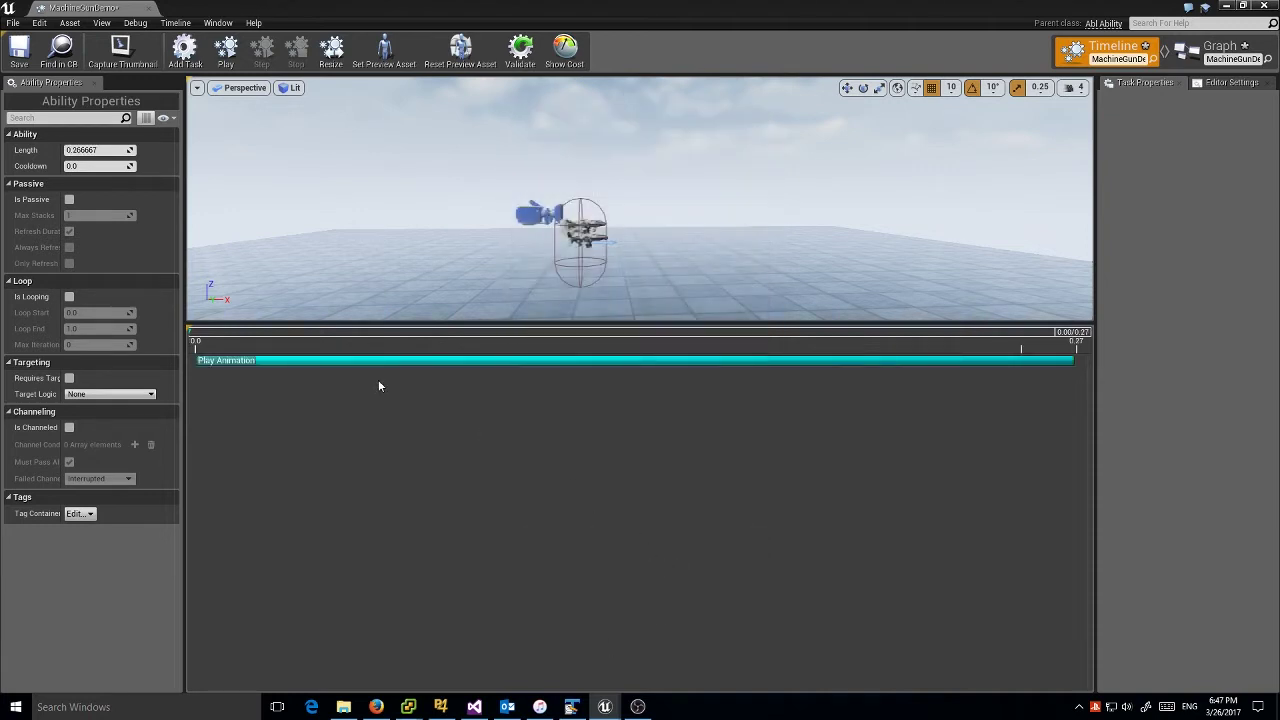
# - Set the Play Animation task's animation mode to Dynamic Montage, with Blend In and Blend Out both 0
pyautogui.click(272, 360)
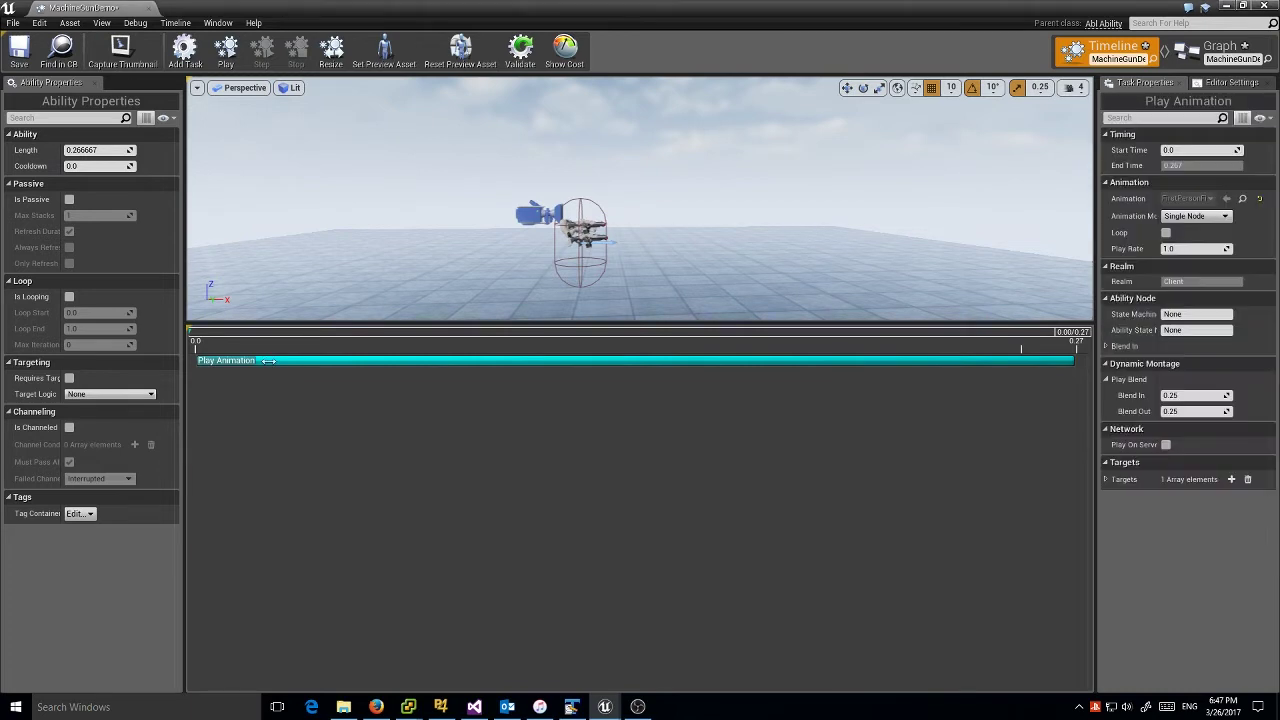
pyautogui.click(1195, 216)
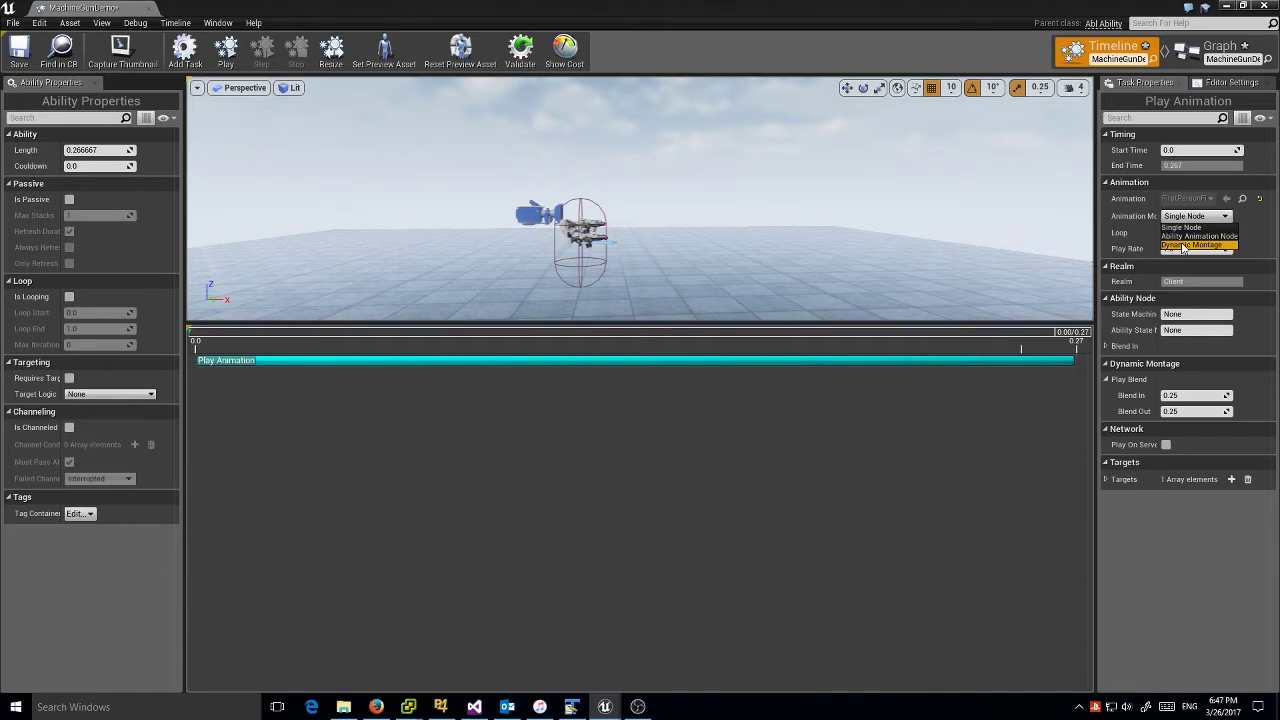
pyautogui.click(1183, 247)
pyautogui.click(1174, 395)
pyautogui.write('0')
pyautogui.click(1188, 414)
pyautogui.click(1187, 414)
pyautogui.write('0')
pyautogui.press('Return')
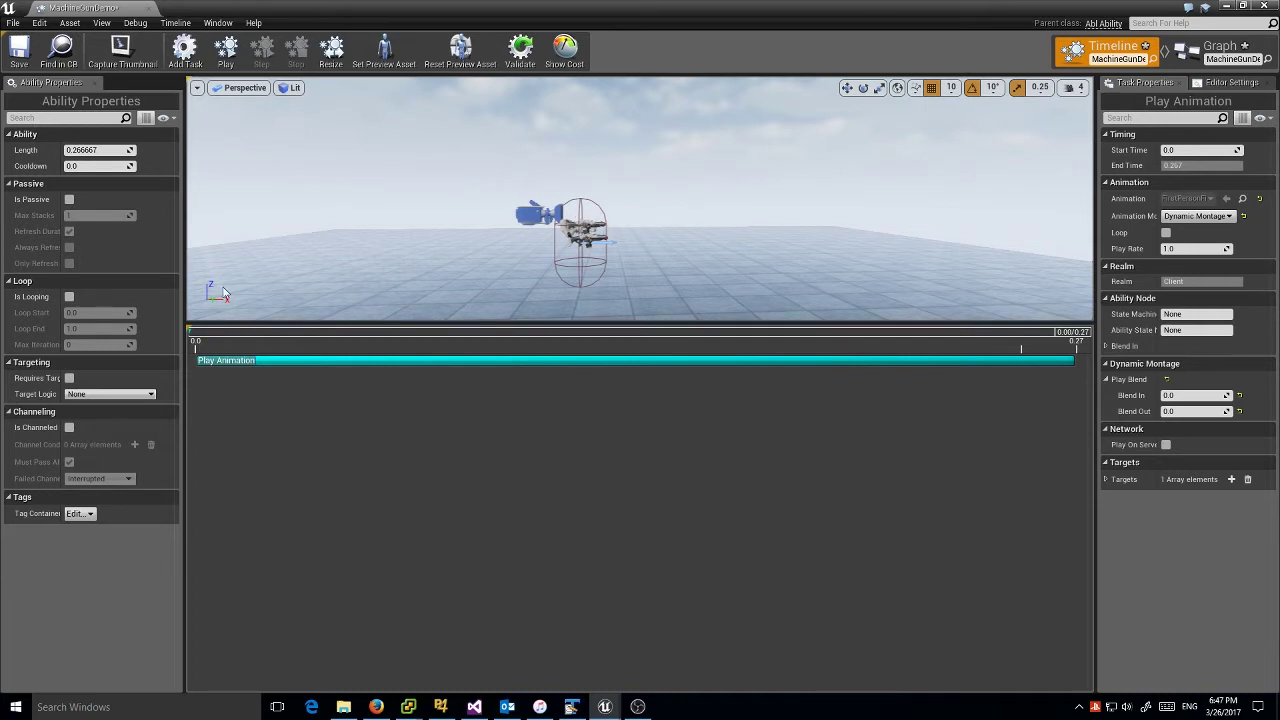
# - Add a Raycast Query collision task to the ability timeline
pyautogui.rightClick(275, 420)
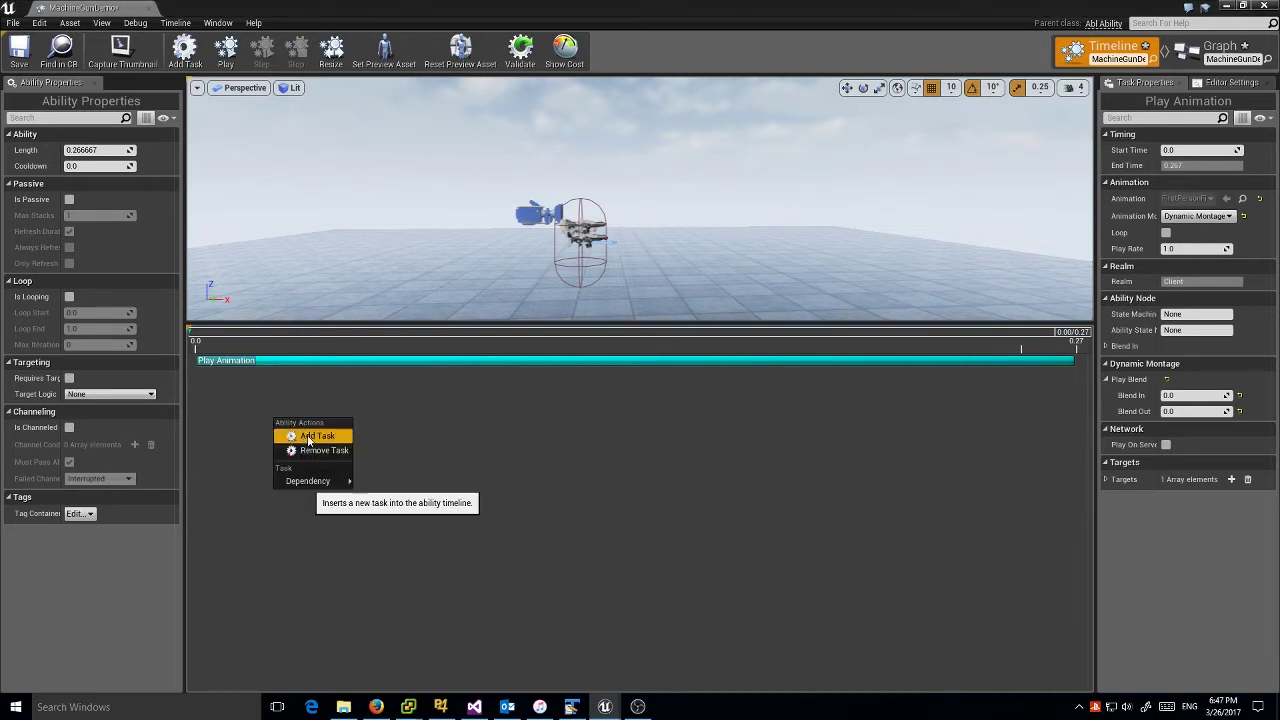
pyautogui.click(313, 437)
pyautogui.click(516, 199)
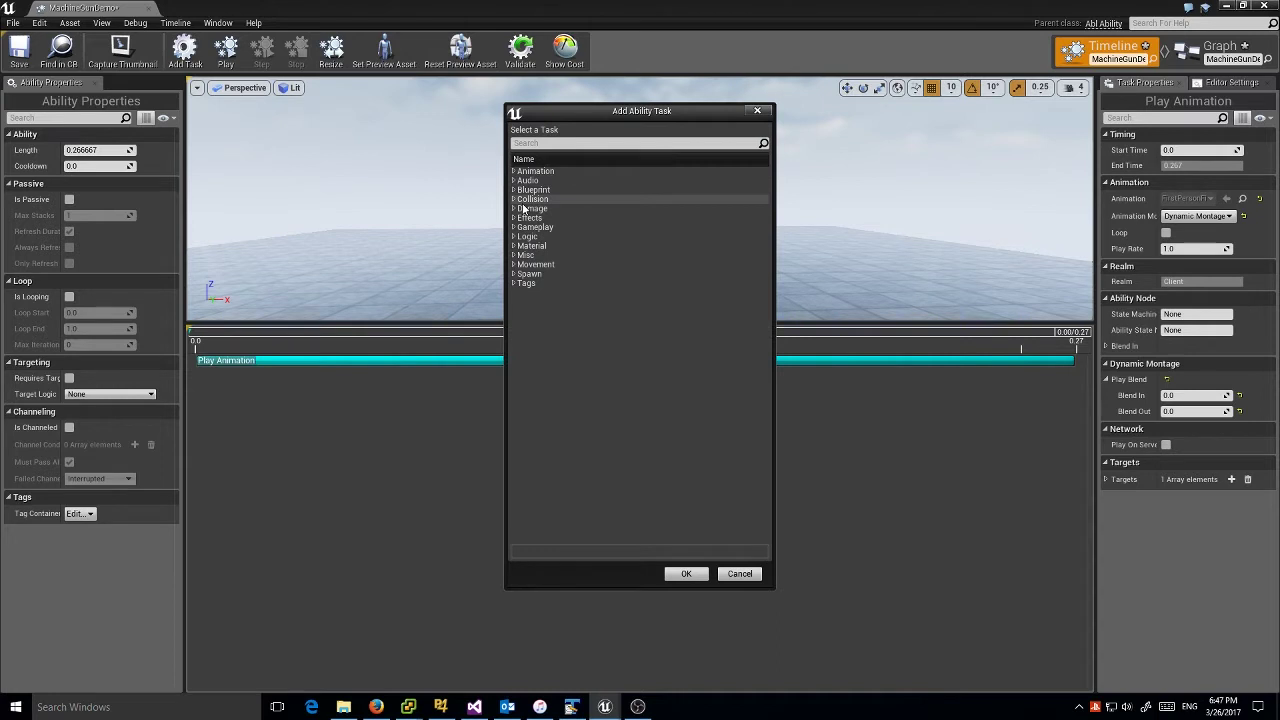
pyautogui.click(538, 231)
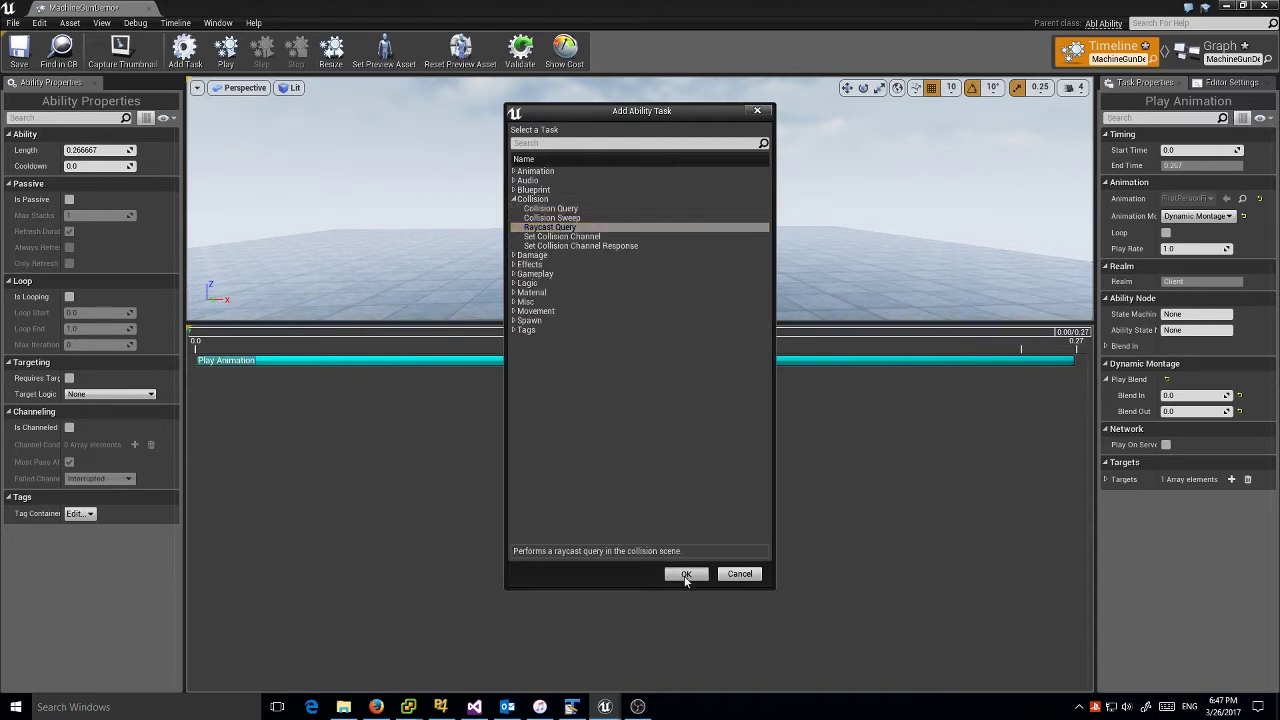
pyautogui.click(688, 573)
# - Add two more Raycast Query tasks to the ability so that it has three
pyautogui.rightClick(345, 468)
pyautogui.click(398, 488)
pyautogui.click(514, 199)
pyautogui.click(538, 229)
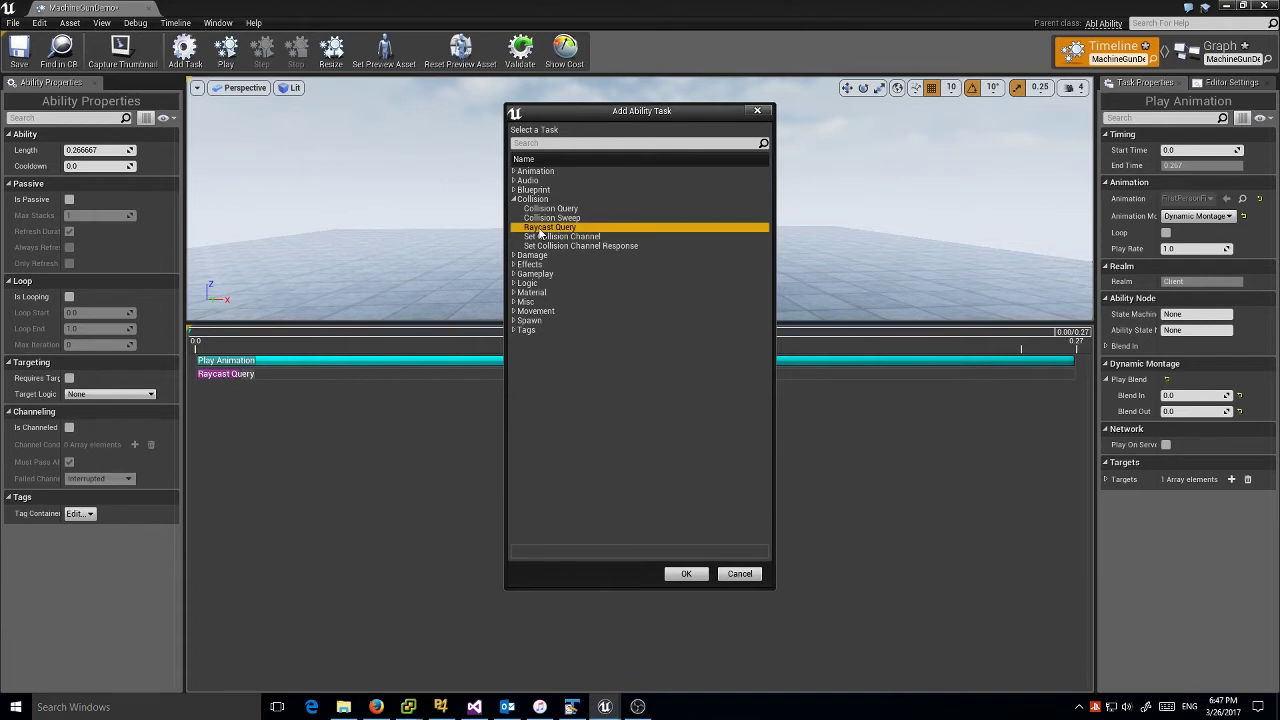
pyautogui.click(686, 573)
pyautogui.rightClick(346, 426)
pyautogui.click(385, 443)
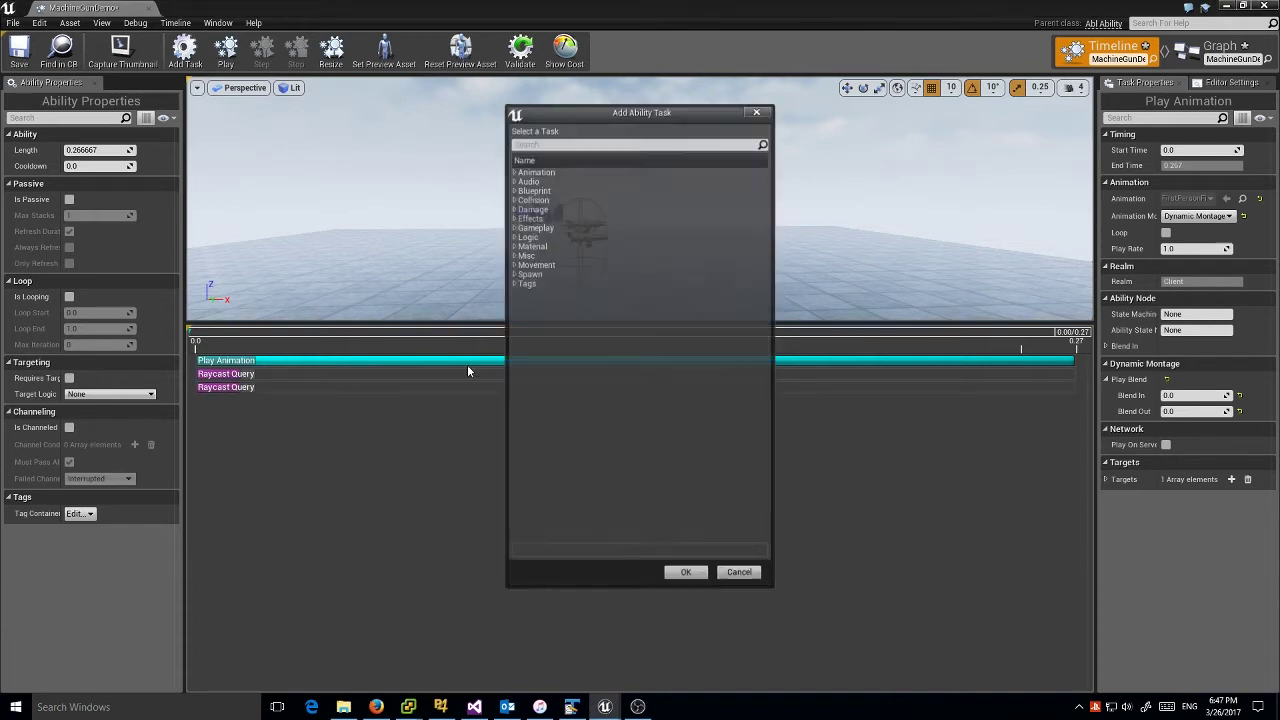
pyautogui.click(514, 199)
pyautogui.click(550, 227)
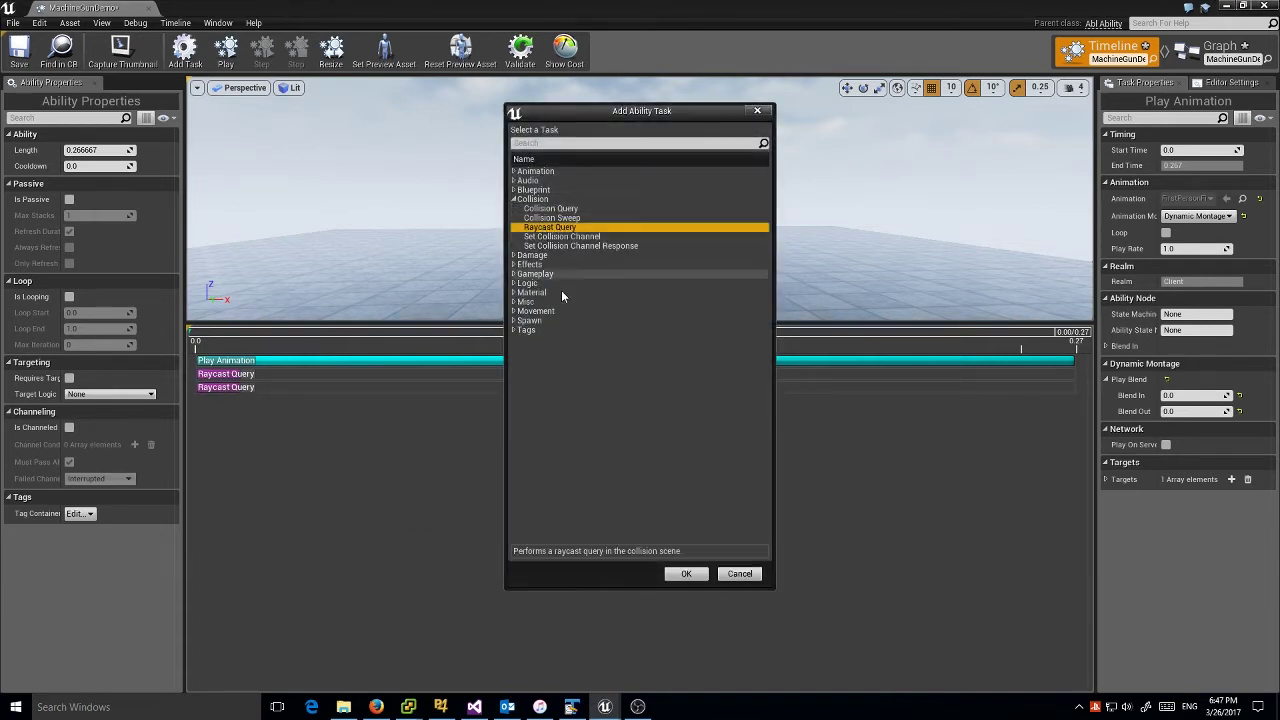
pyautogui.click(686, 573)
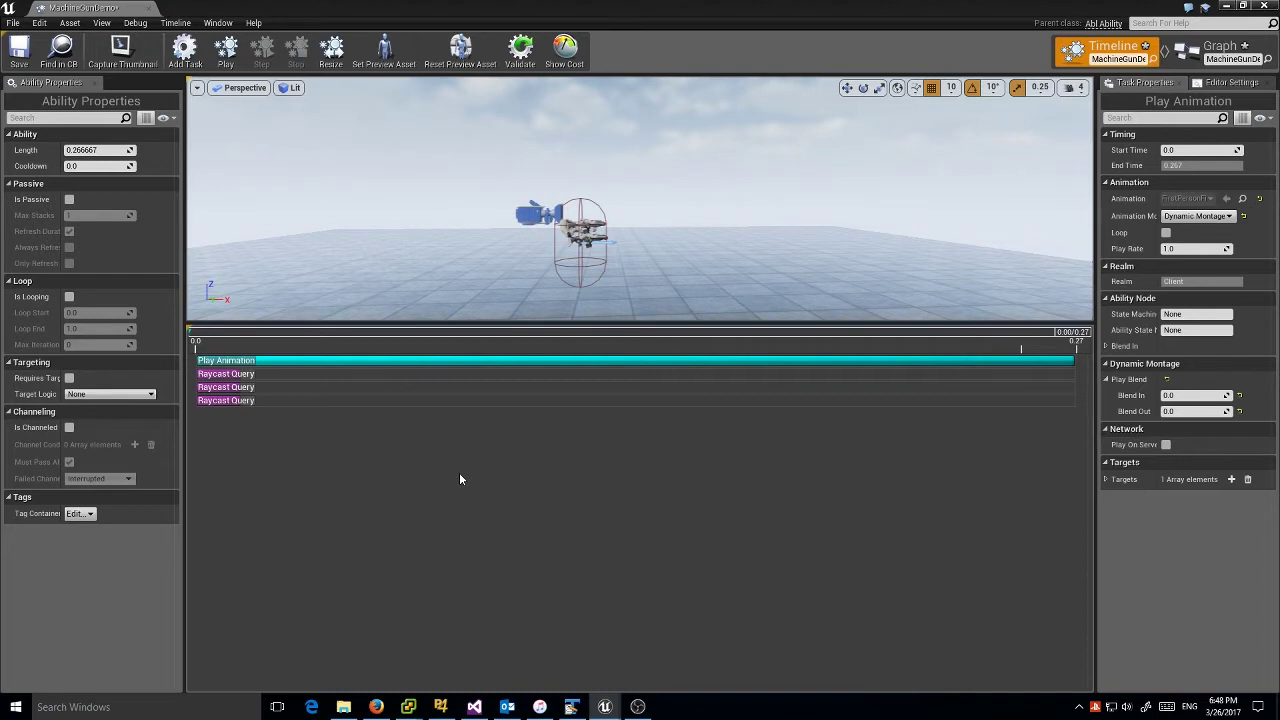
# - Set the first Raycast Query's realm to Client and Server, and the realm of the other two to Client
pyautogui.click(221, 376)
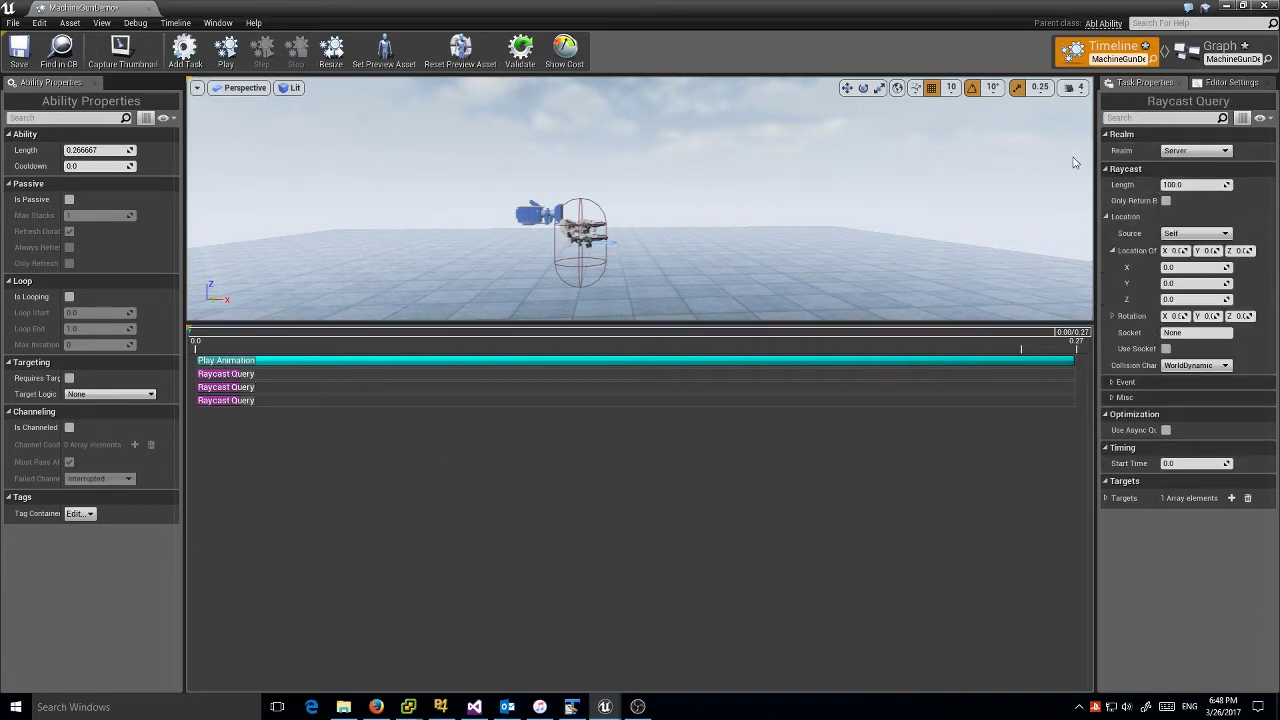
pyautogui.click(1195, 150)
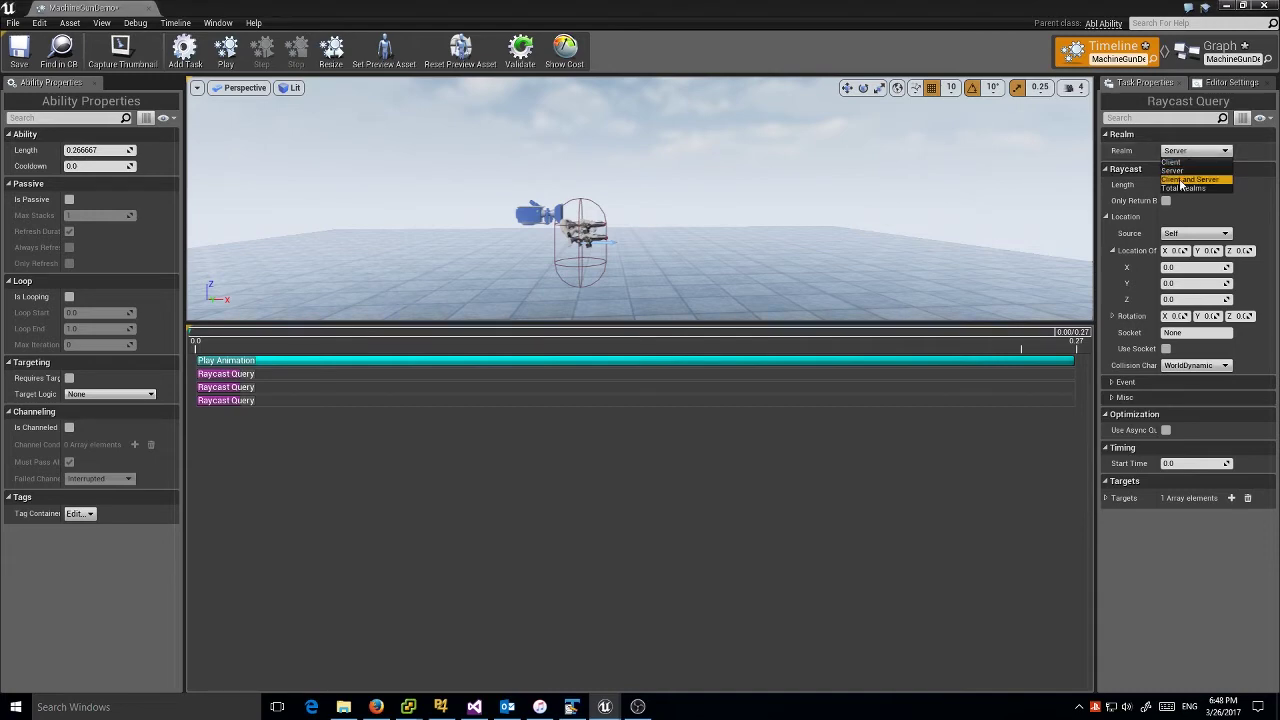
pyautogui.click(1189, 179)
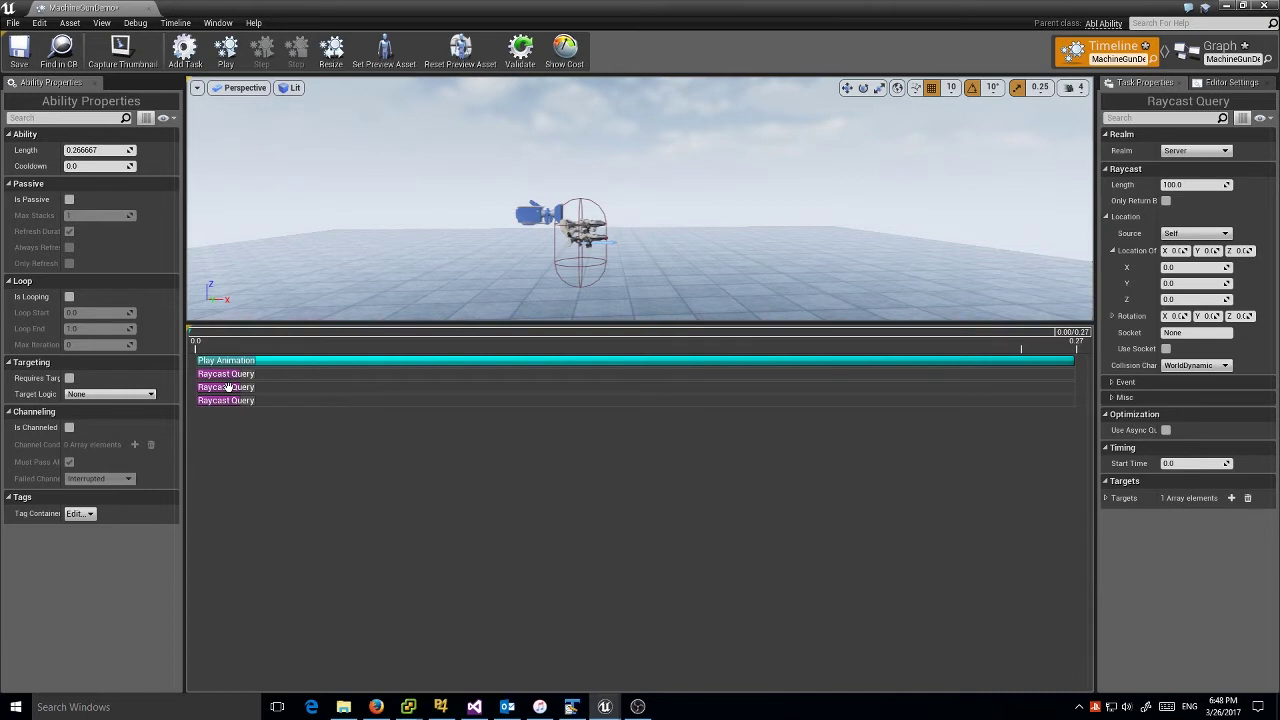
pyautogui.click(1195, 150)
pyautogui.click(1185, 170)
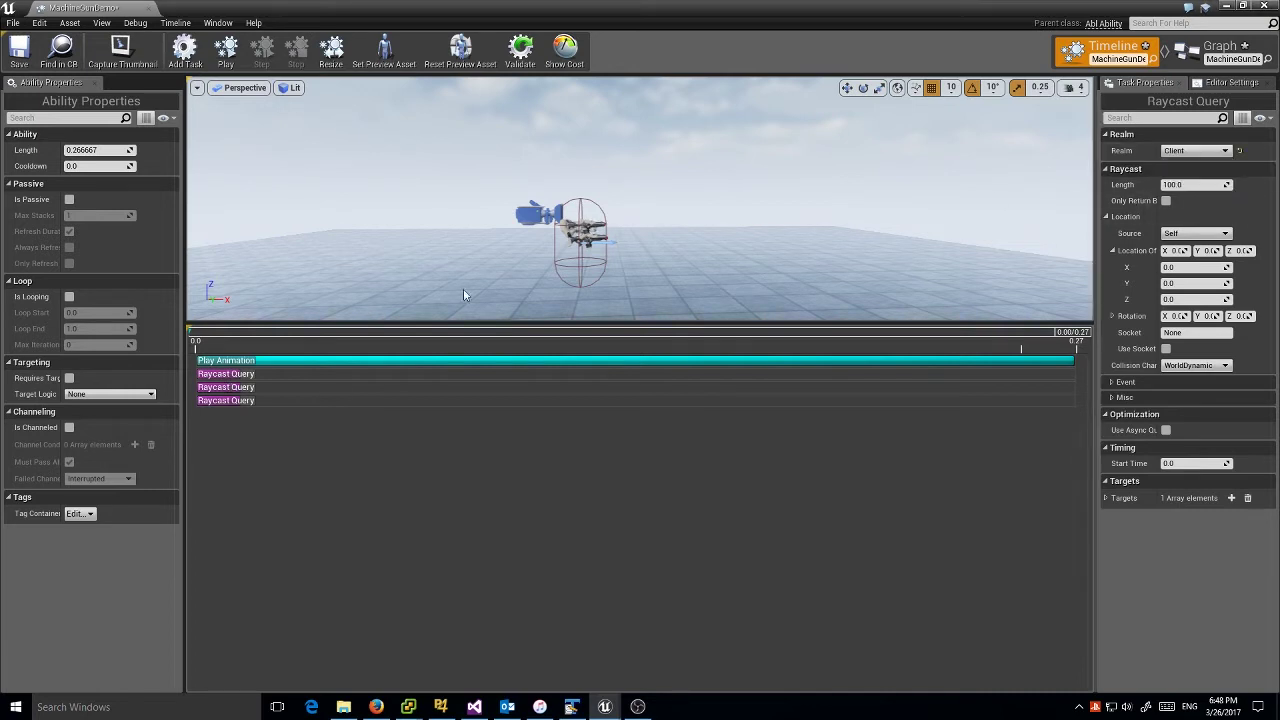
pyautogui.click(1197, 150)
pyautogui.click(1185, 168)
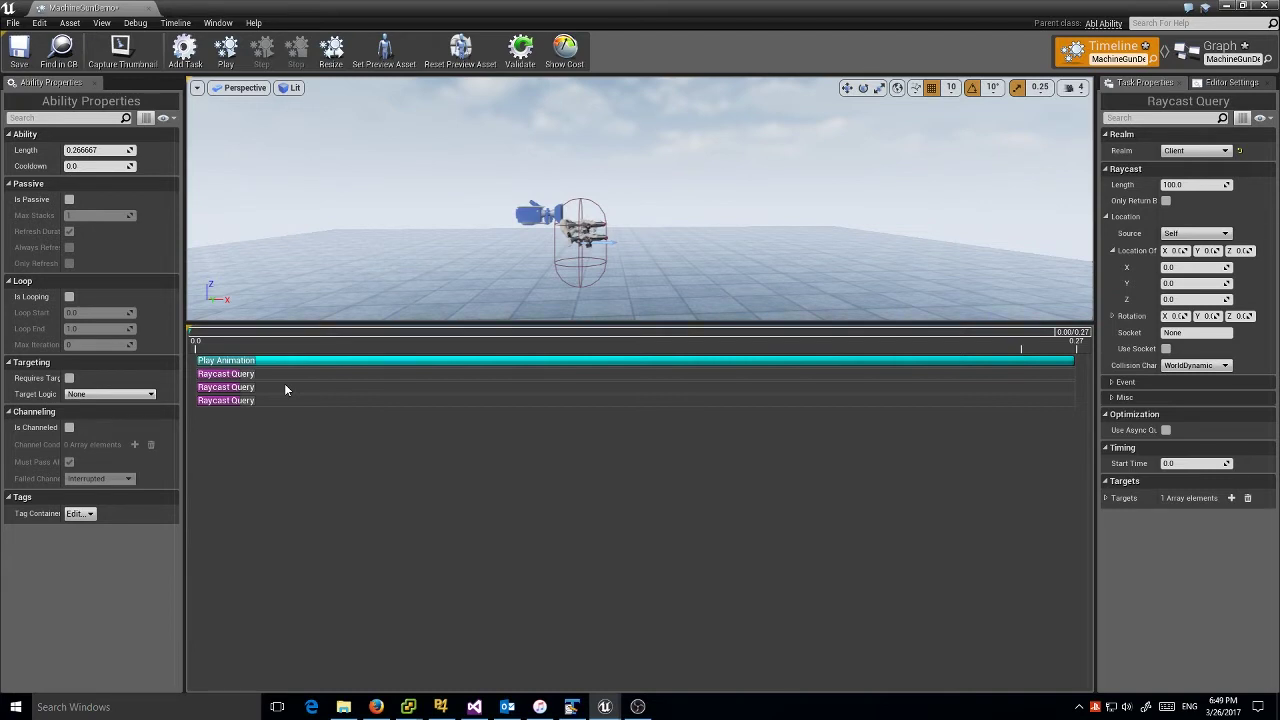
# - Set the first Raycast Query's length to 10000 and its location source to Camera
pyautogui.click(226, 374)
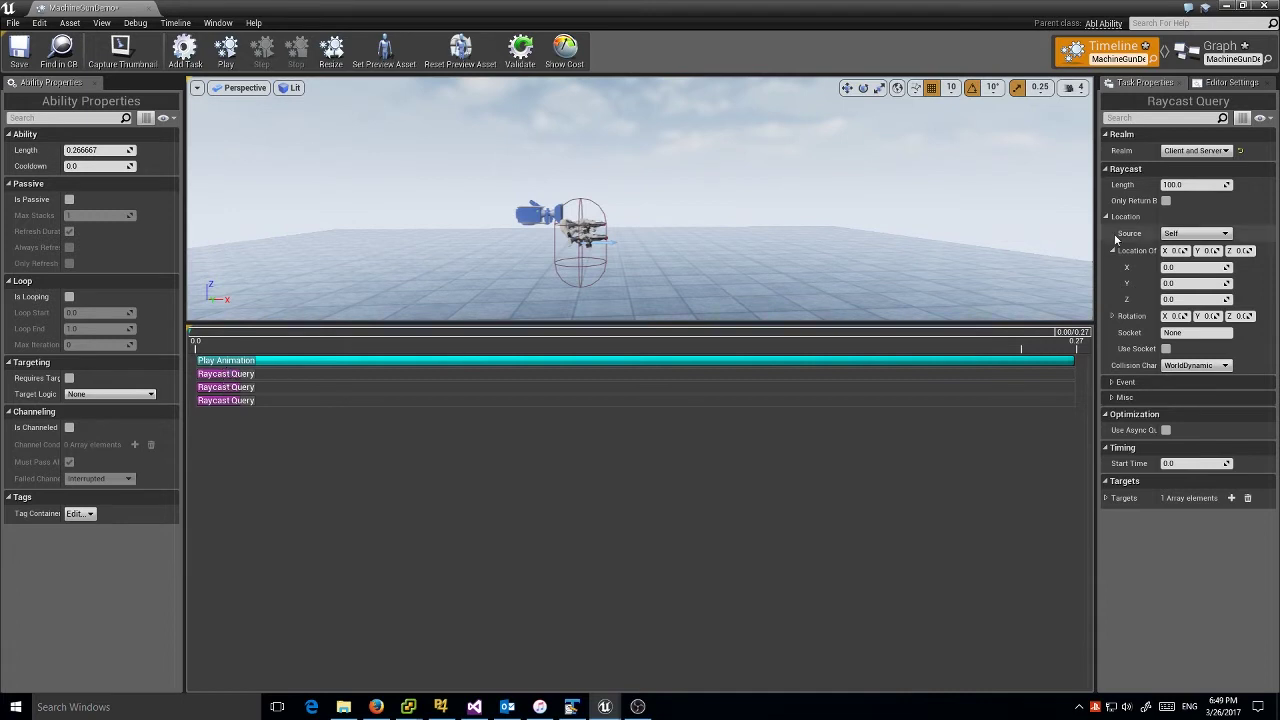
pyautogui.click(1178, 185)
pyautogui.write('10000')
pyautogui.press('Return')
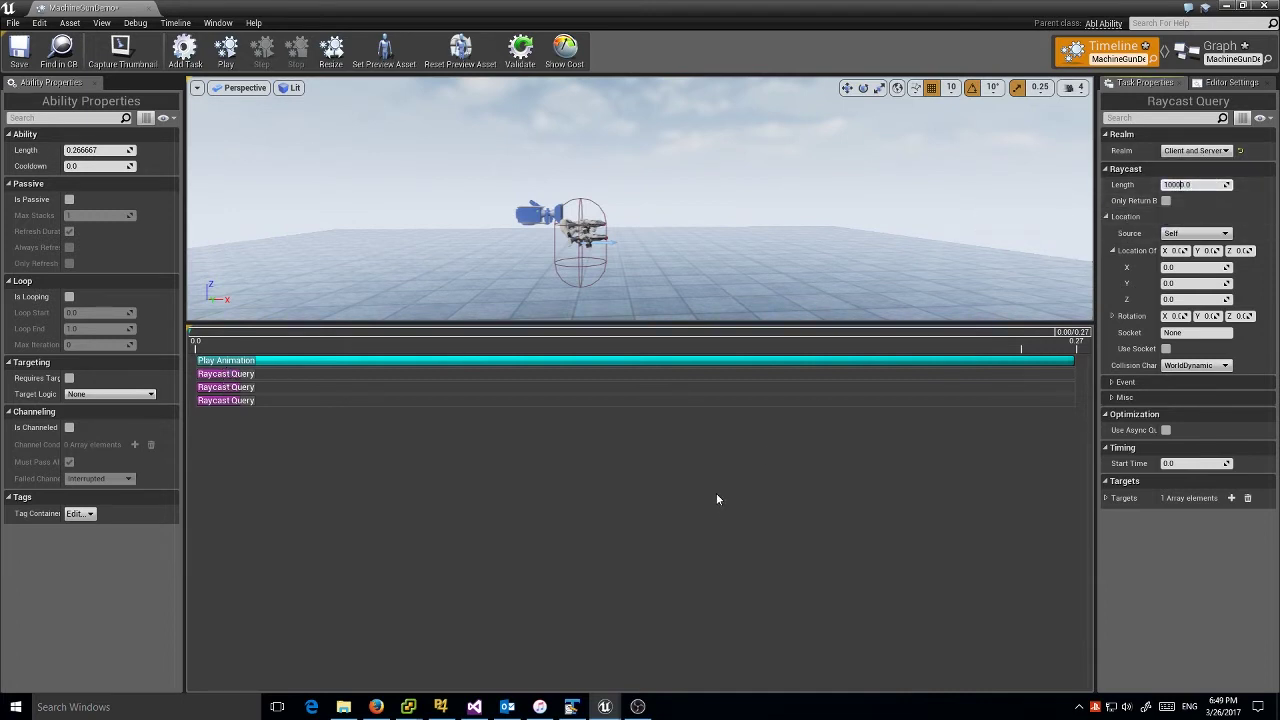
pyautogui.click(1195, 233)
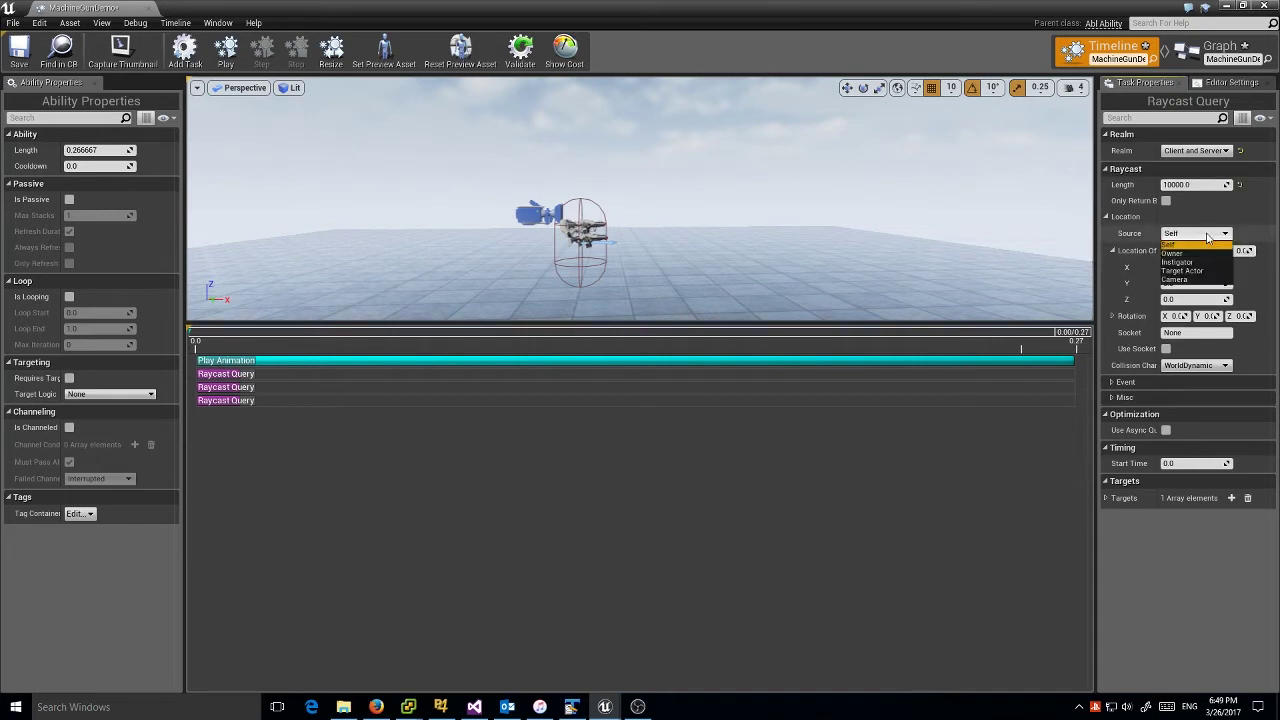
pyautogui.click(1176, 280)
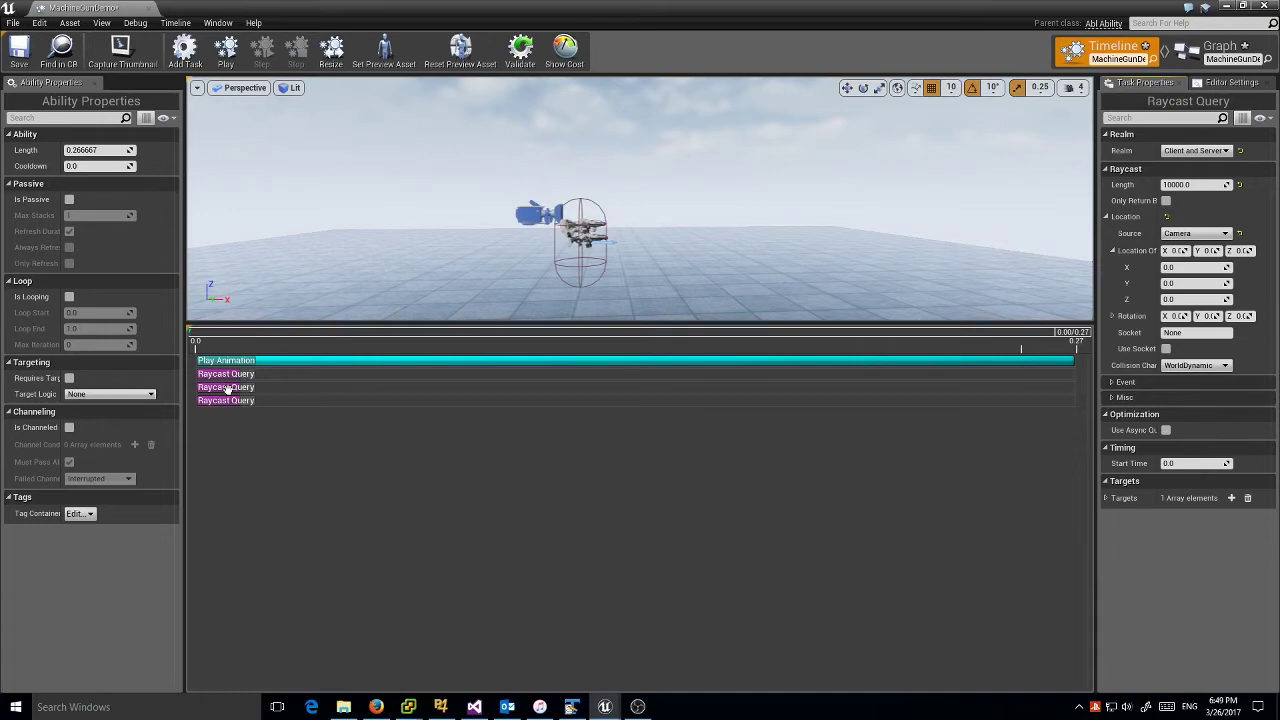
# - Move the second Raycast Query to about 0.073 s and set its length to 10000, location source to Camera and X location offset to 100
pyautogui.moveTo(222, 387); pyautogui.dragTo(440, 387)
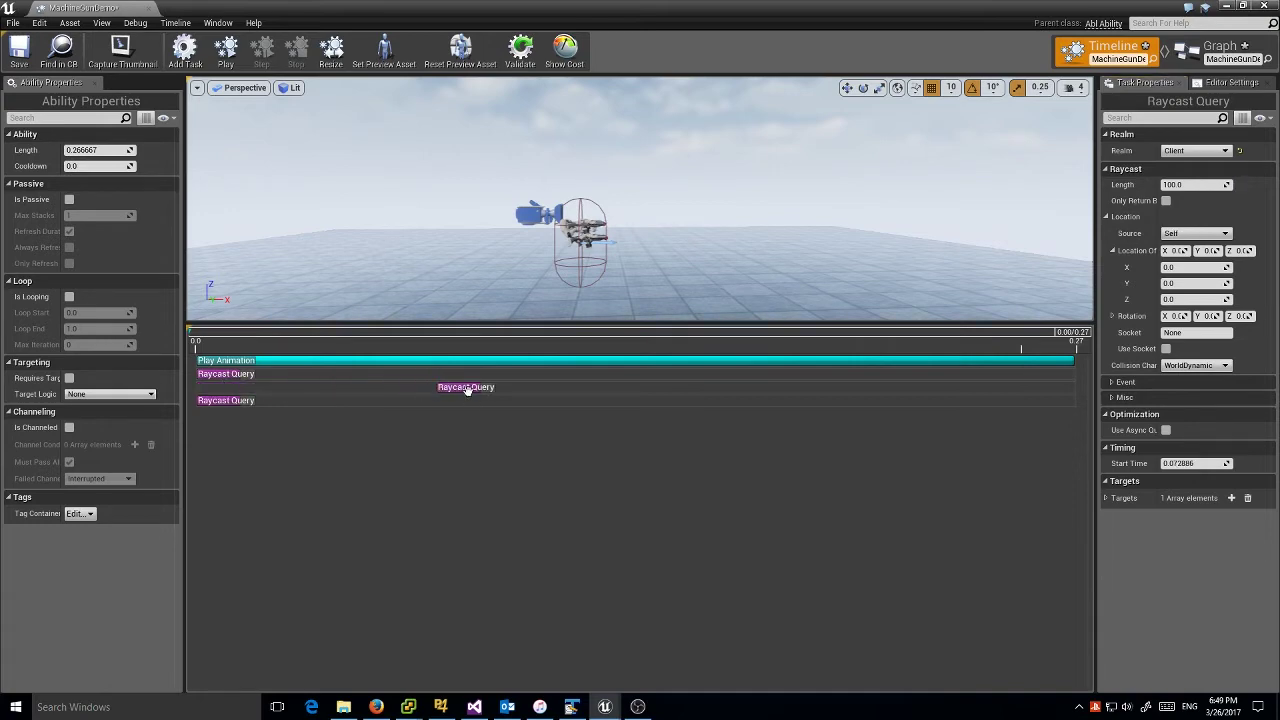
pyautogui.click(1172, 184)
pyautogui.click(1172, 184)
pyautogui.write('00')
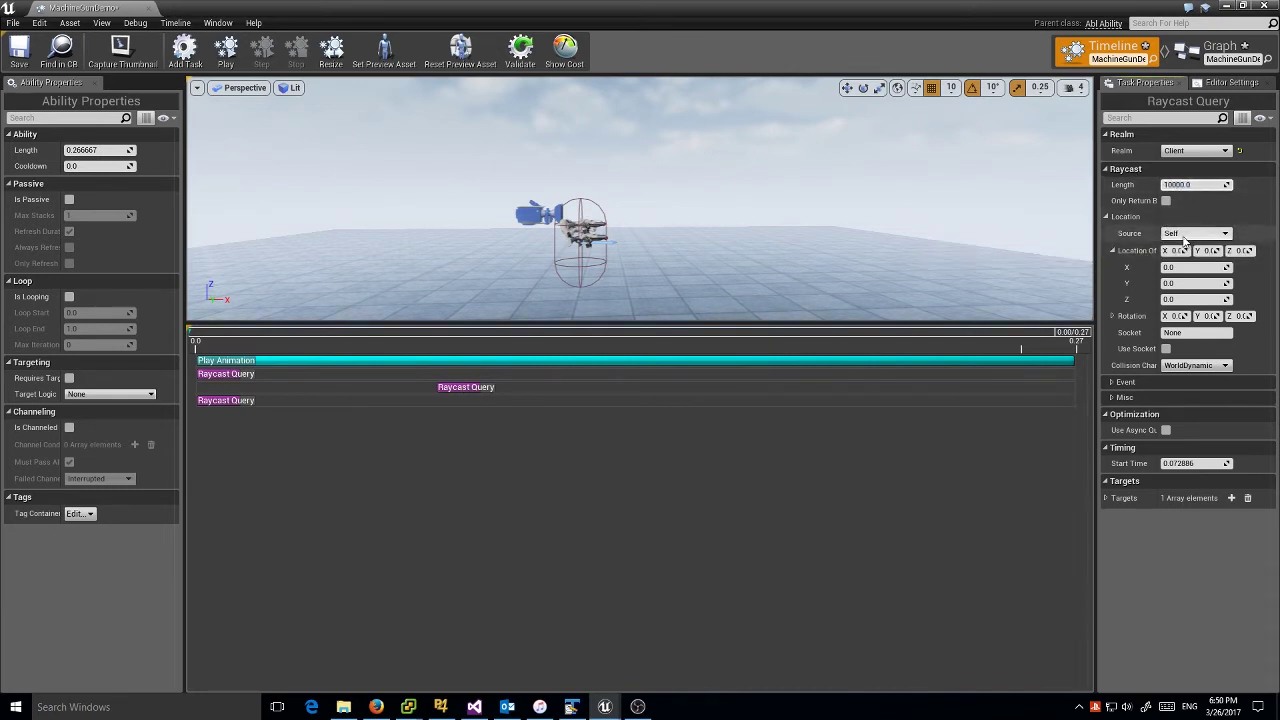
pyautogui.click(1196, 233)
pyautogui.click(1177, 264)
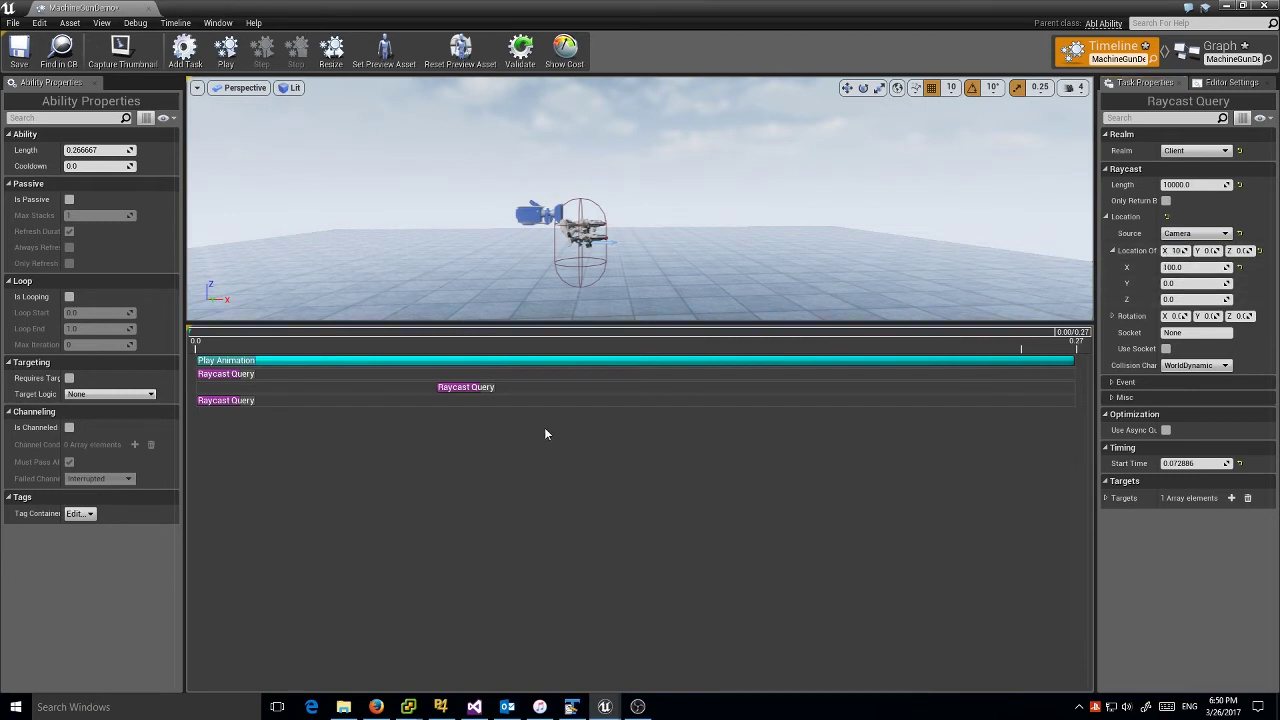
# - Set the first Raycast Query's X location offset to 100
pyautogui.click(225, 374)
pyautogui.click(1176, 250)
pyautogui.write('100')
pyautogui.press('Return')
# - Set the third Raycast Query's length to 10000, X location offset to 100 and source to Camera, and move it to about 0.145 s
pyautogui.click(228, 398)
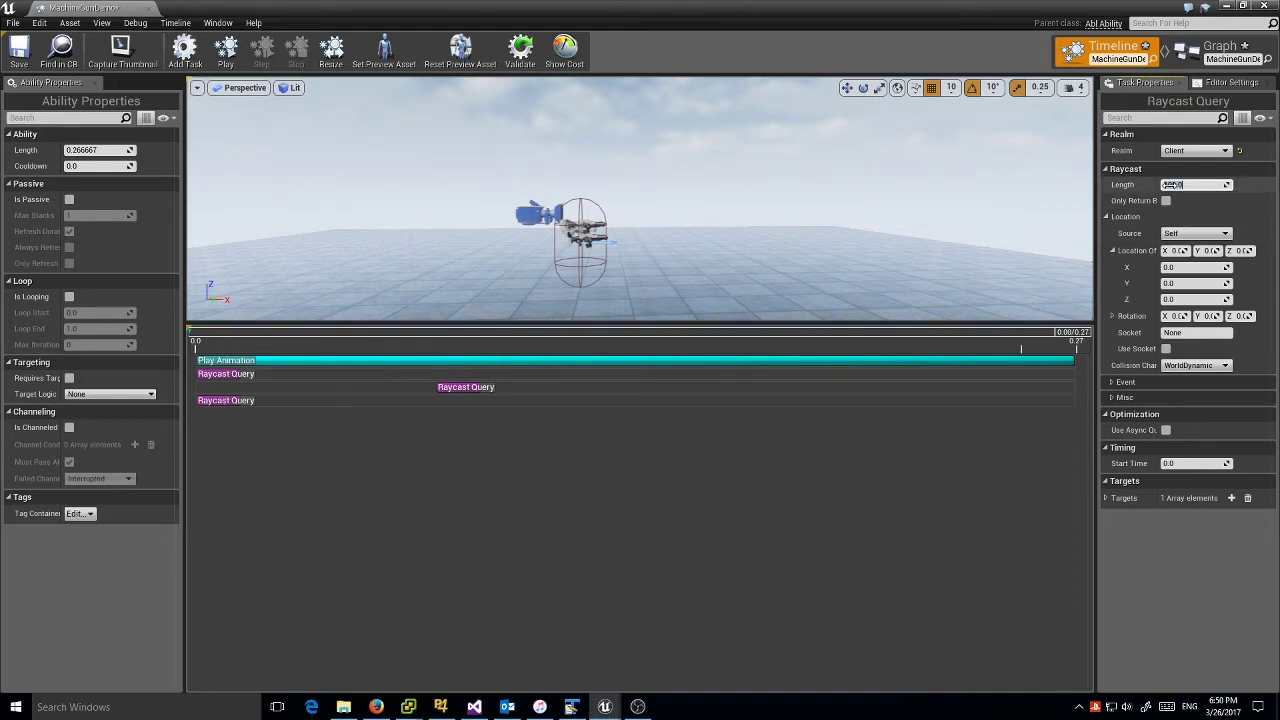
pyautogui.write('10000')
pyautogui.press('Return')
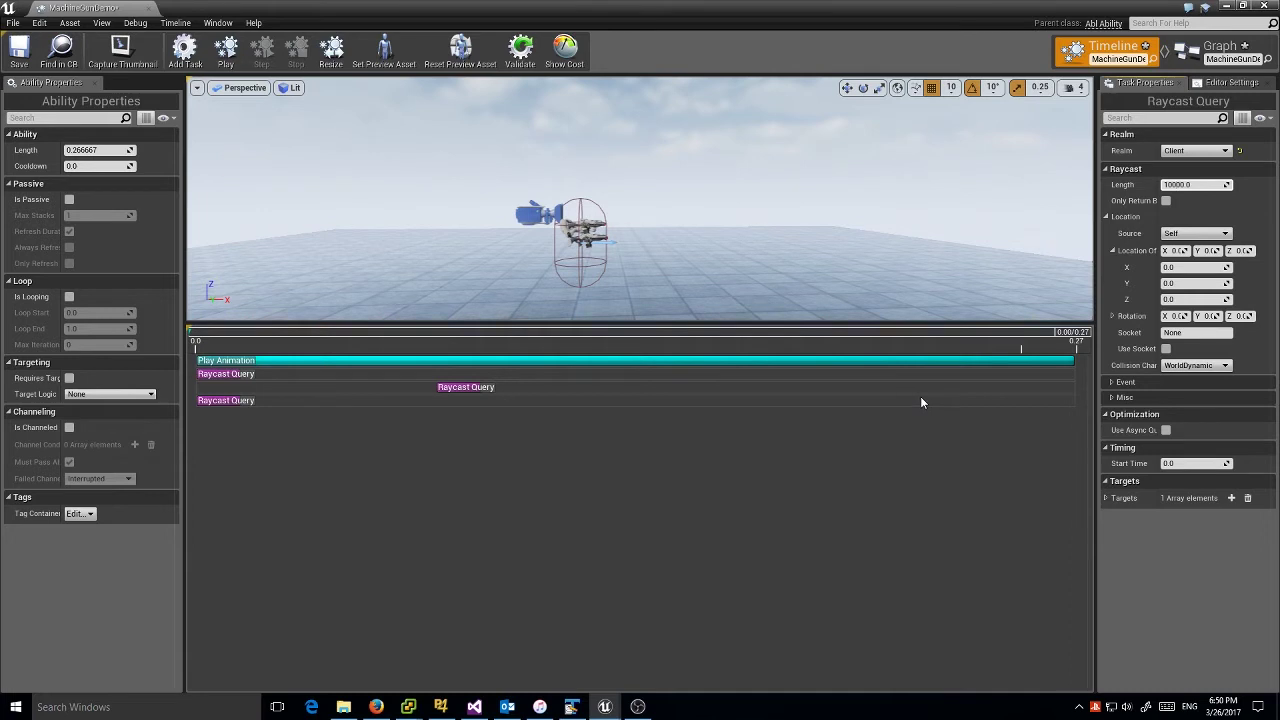
pyautogui.press('Return')
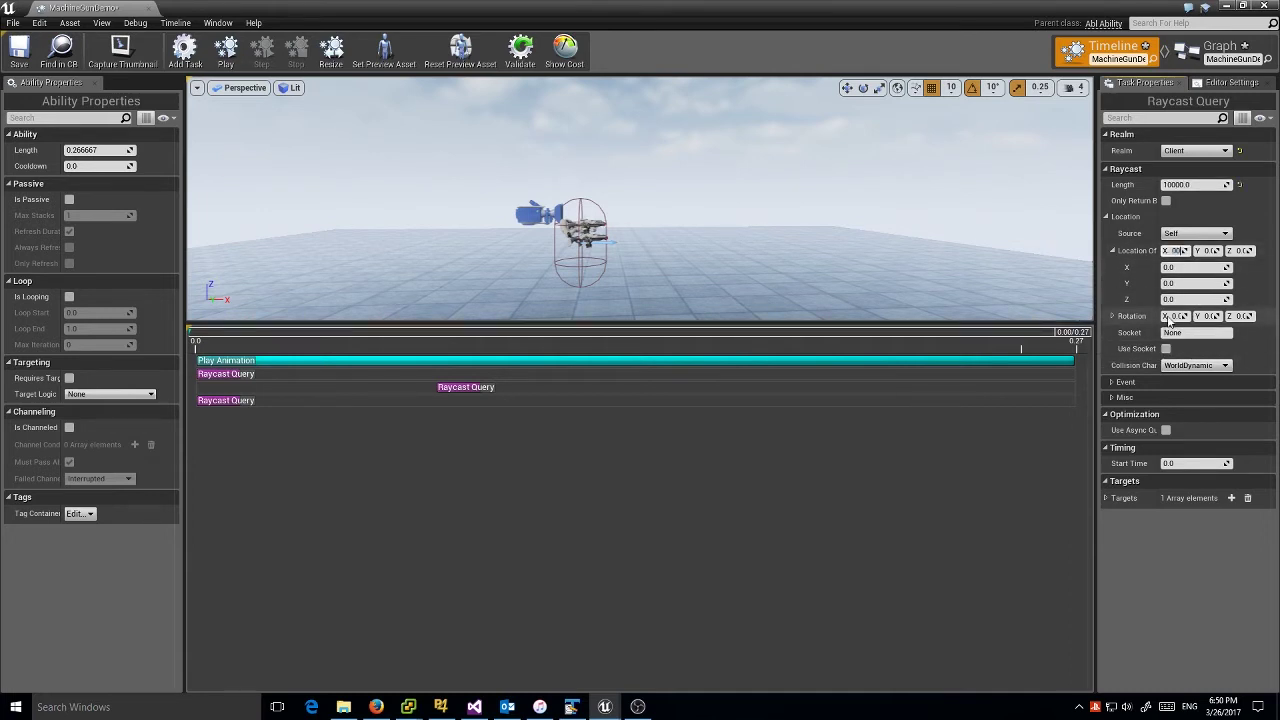
pyautogui.click(1192, 233)
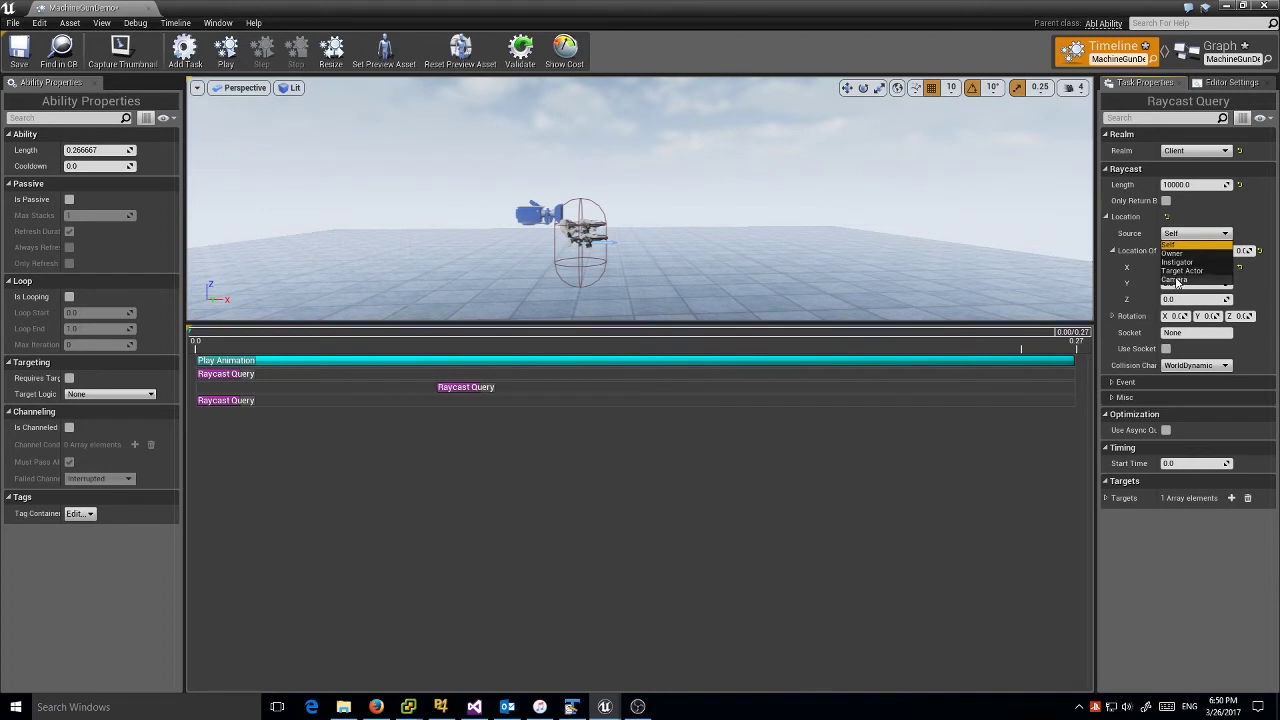
pyautogui.click(1175, 279)
pyautogui.moveTo(217, 401); pyautogui.dragTo(675, 398)
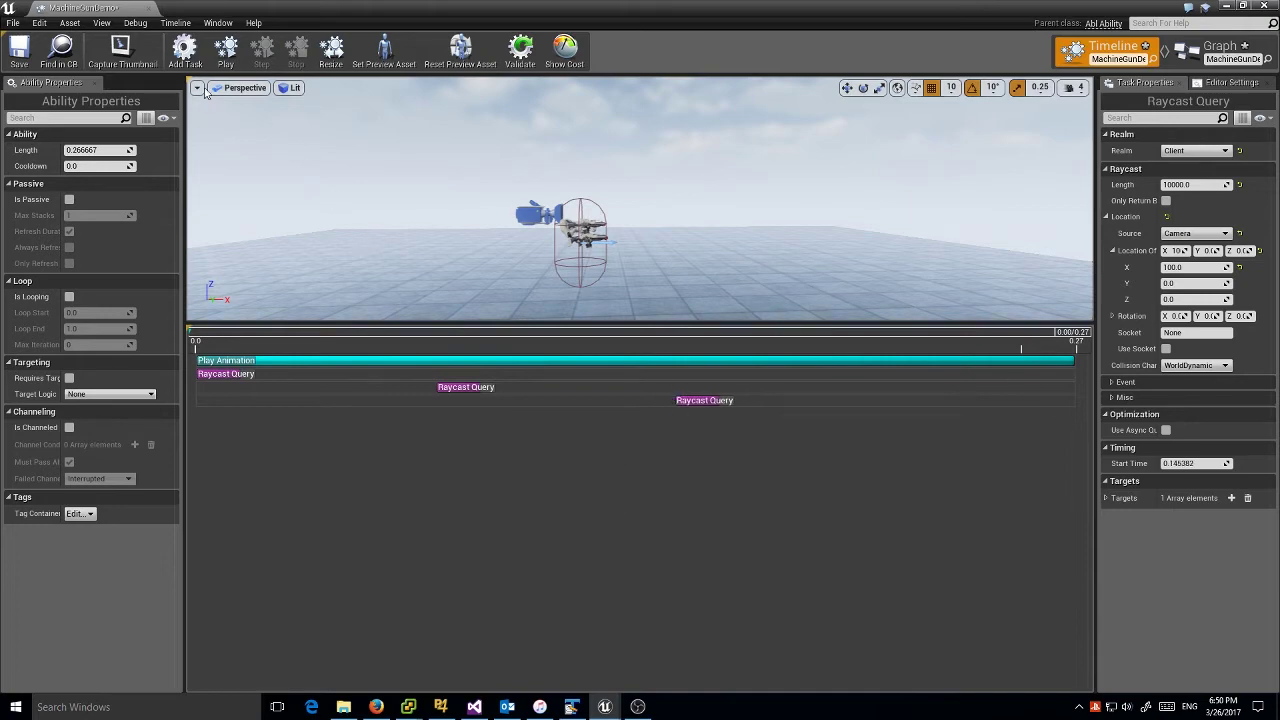
# - Play the ability in the preview to check the animation and raycast timing
pyautogui.click(229, 62)
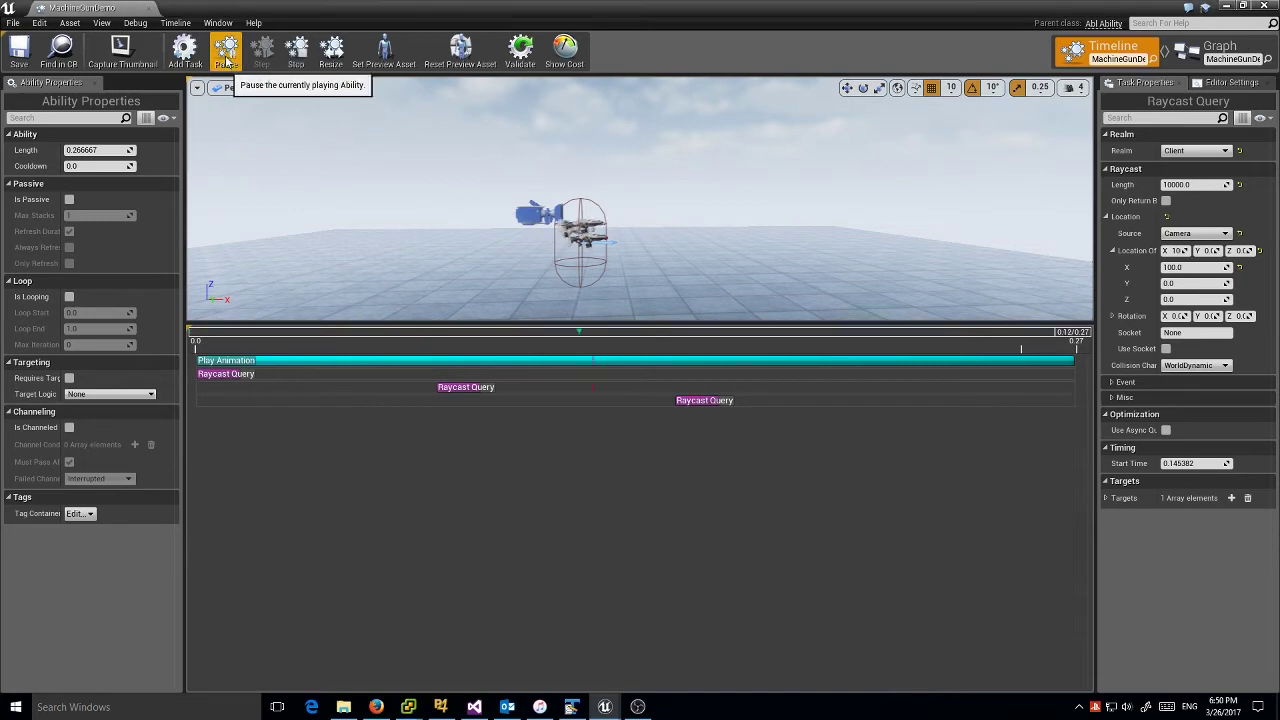
# - Check the Show Collision Queries option and replay the ability in the preview to examine the drawn raycasts
pyautogui.click(175, 22)
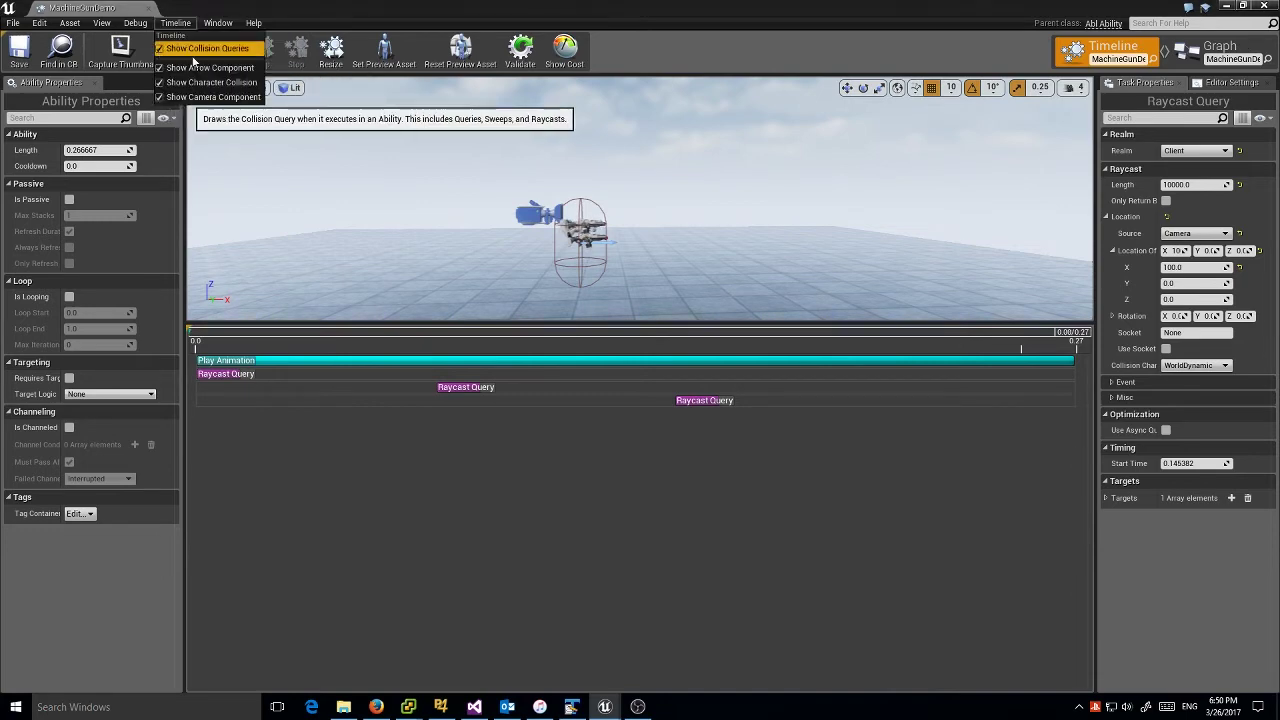
pyautogui.click(165, 48)
pyautogui.click(226, 55)
pyautogui.click(225, 61)
pyautogui.click(225, 61)
pyautogui.click(226, 58)
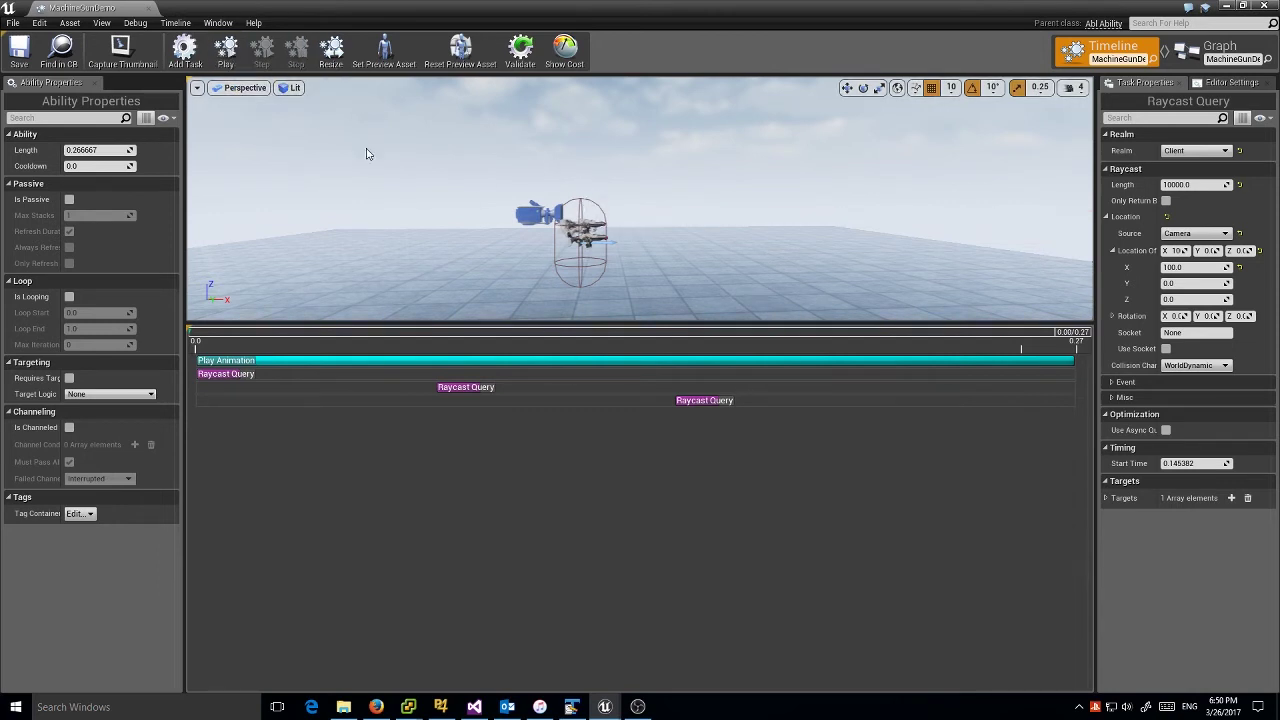
pyautogui.click(228, 58)
pyautogui.click(237, 60)
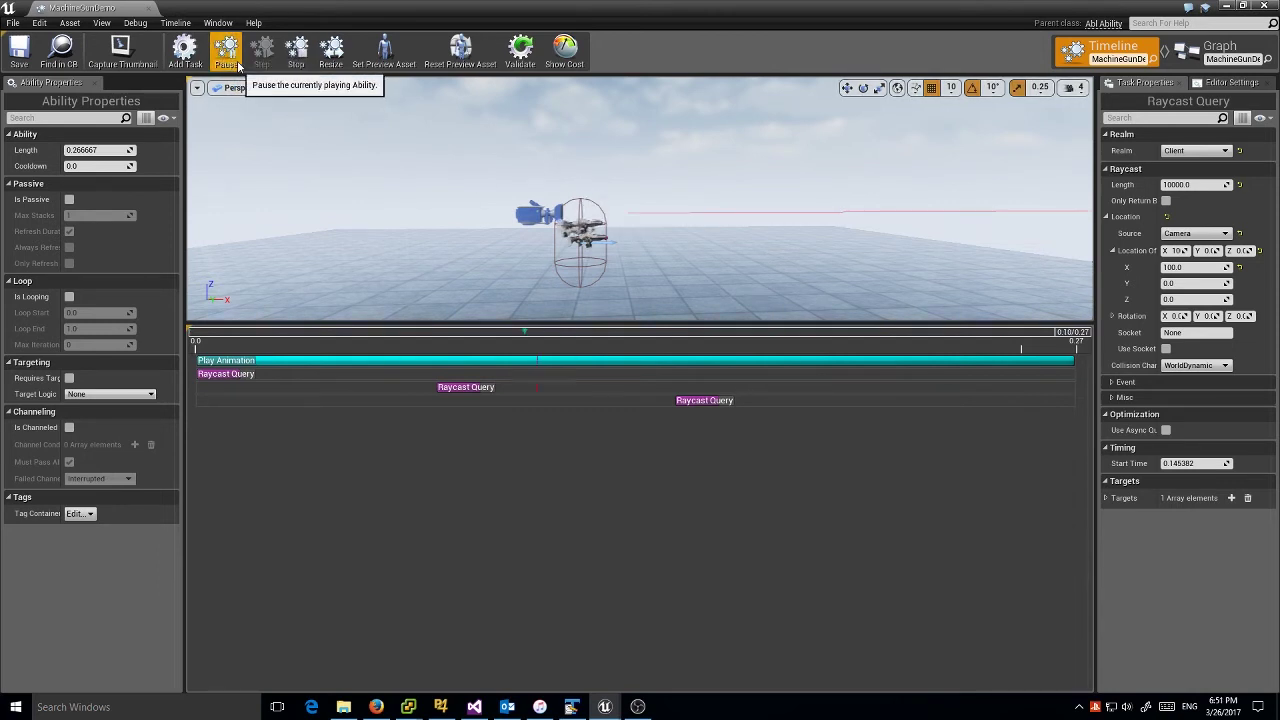
# - Add an Apply Damage task from the Damage category to the ability timeline
pyautogui.rightClick(256, 436)
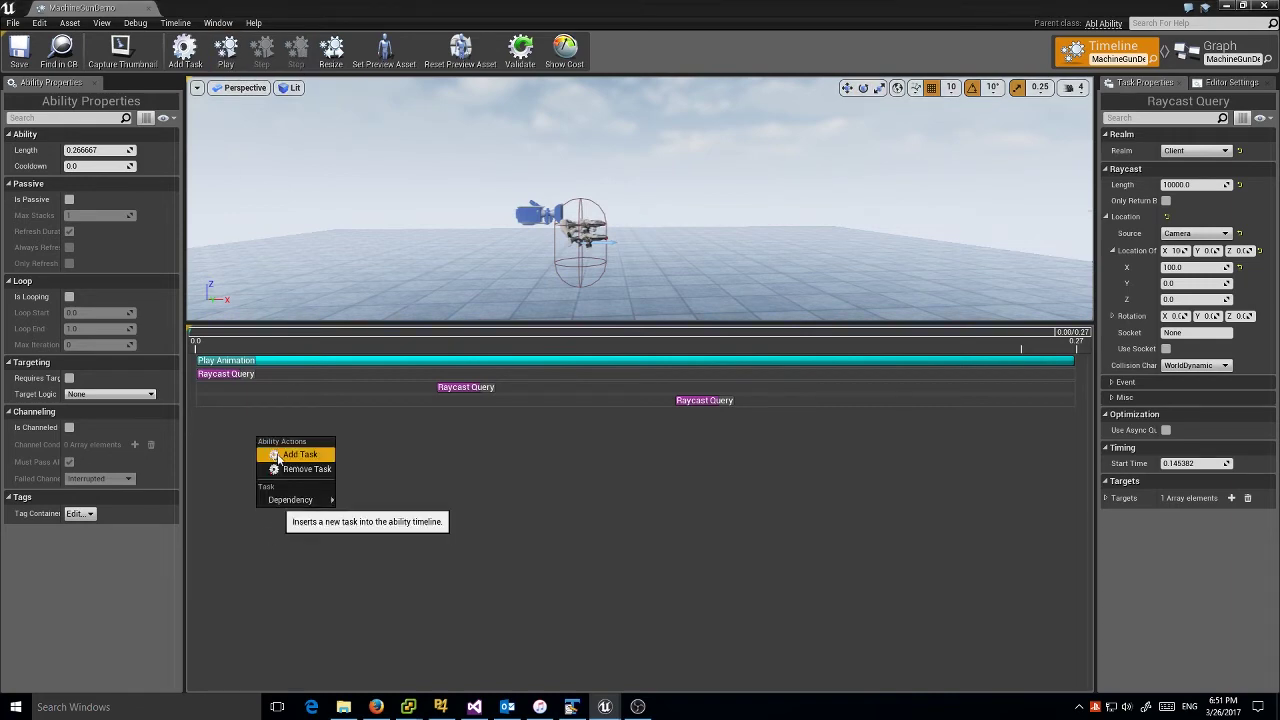
pyautogui.click(280, 455)
pyautogui.click(514, 201)
pyautogui.click(514, 199)
pyautogui.click(514, 208)
pyautogui.click(550, 218)
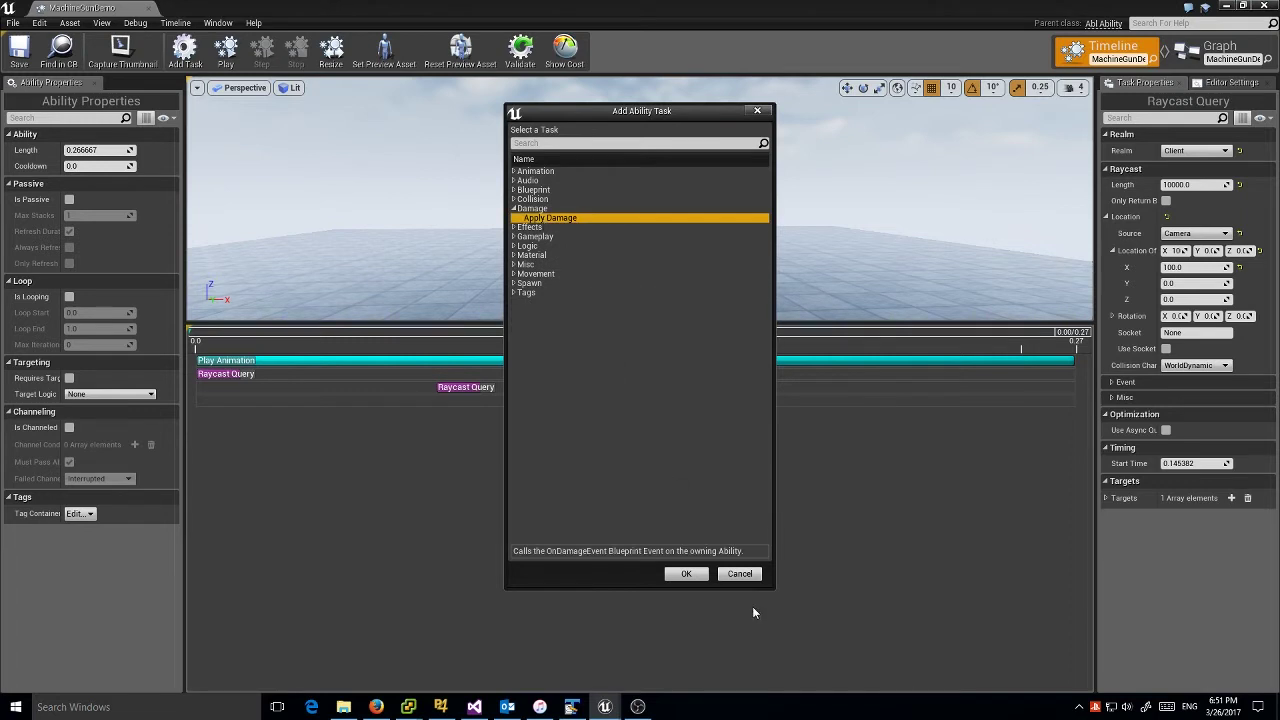
pyautogui.click(684, 574)
# - Set the Apply Damage task's damage amount to 3 and its realm to Server
pyautogui.click(224, 414)
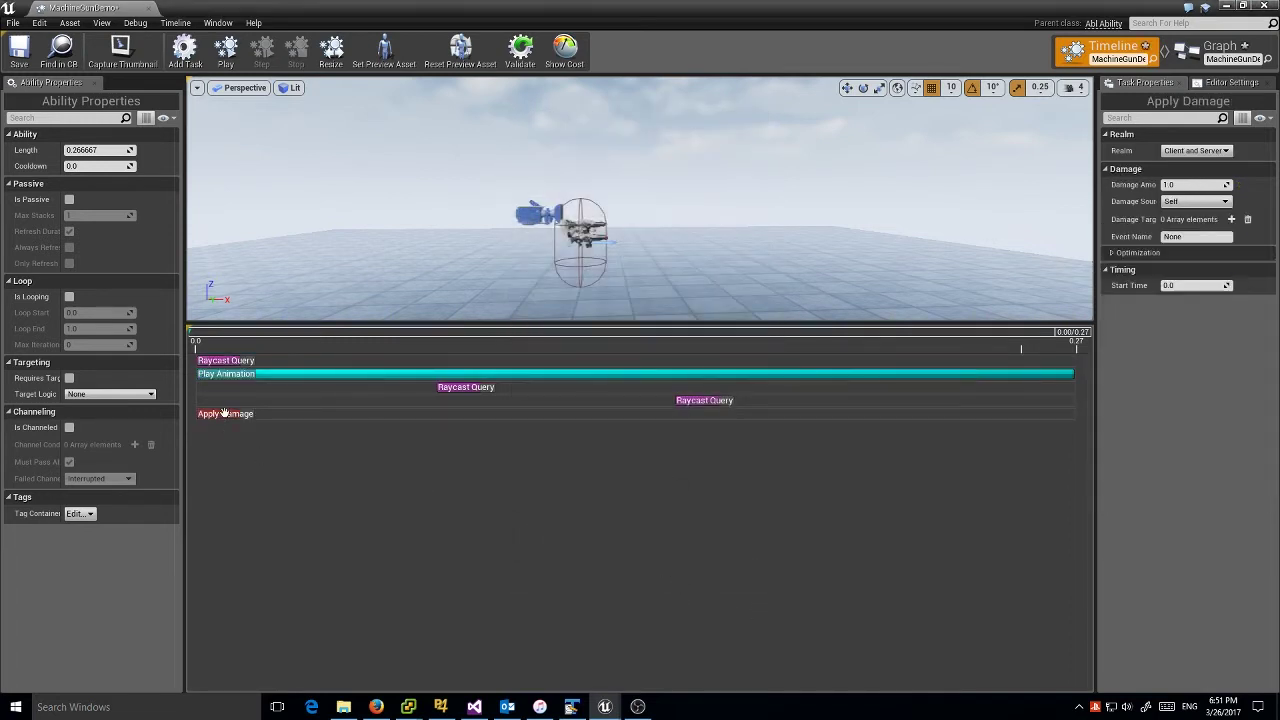
pyautogui.click(1190, 184)
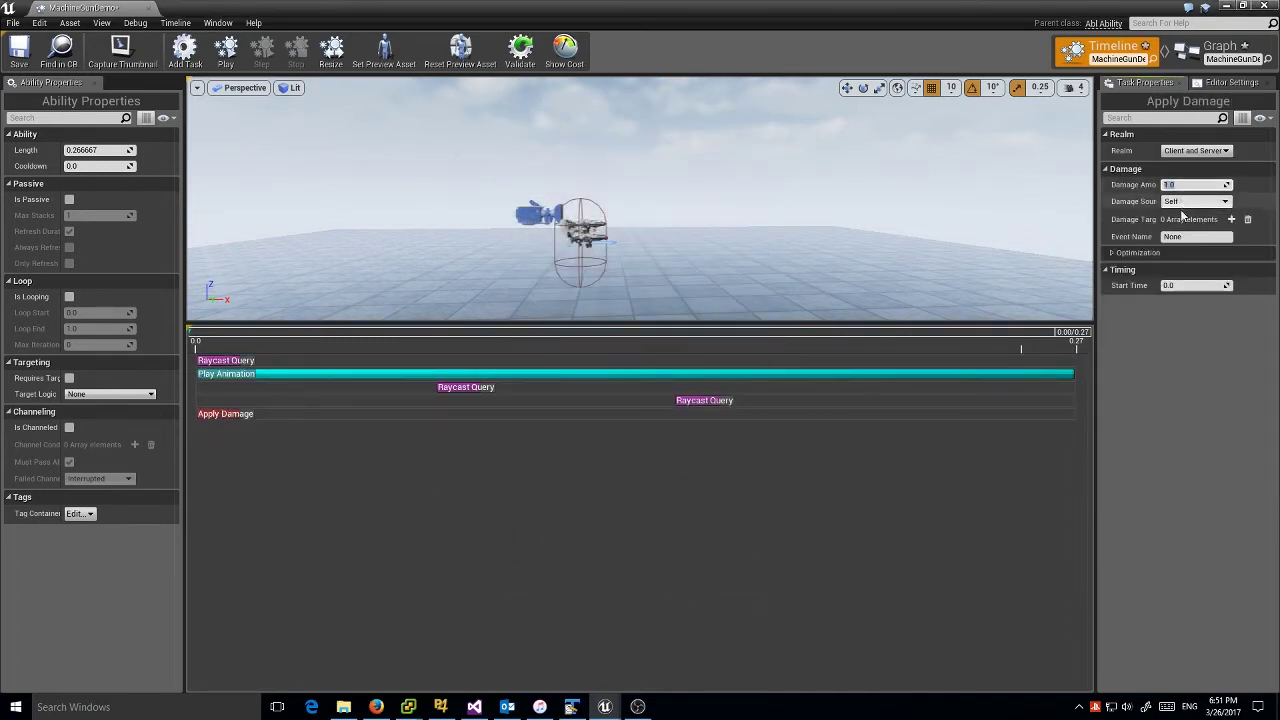
pyautogui.write('3')
pyautogui.press('Return')
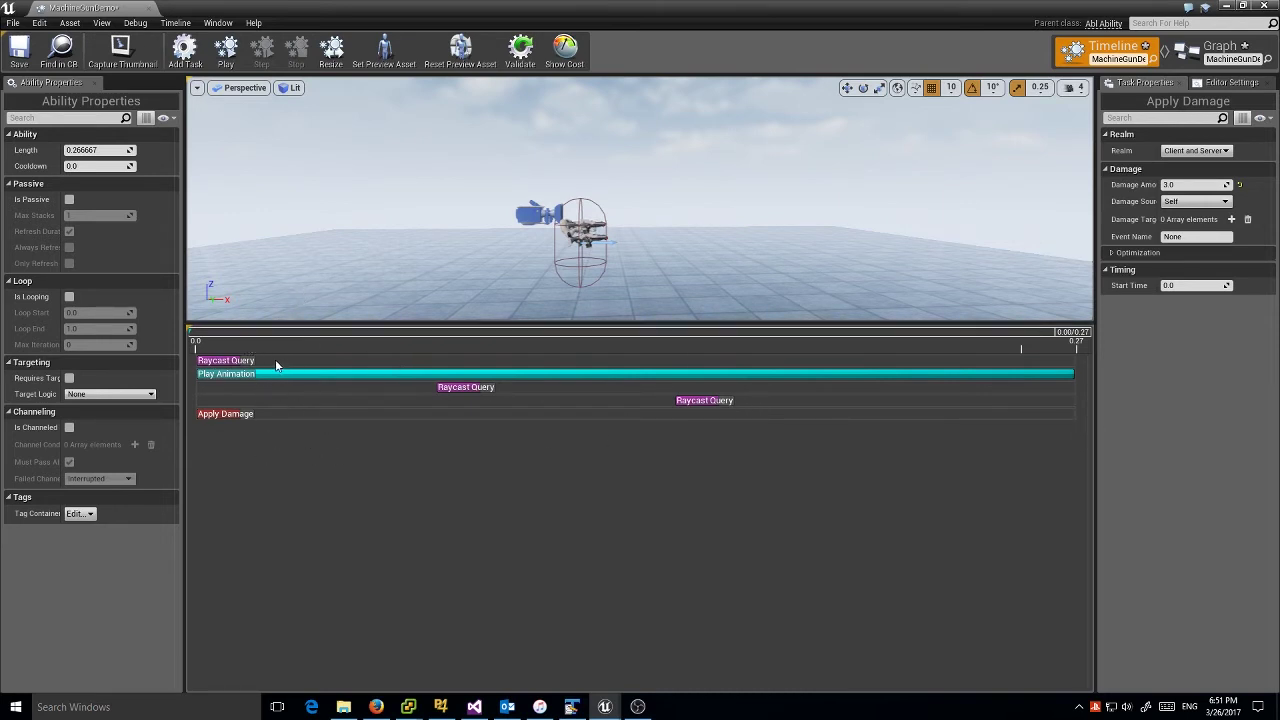
pyautogui.click(1192, 150)
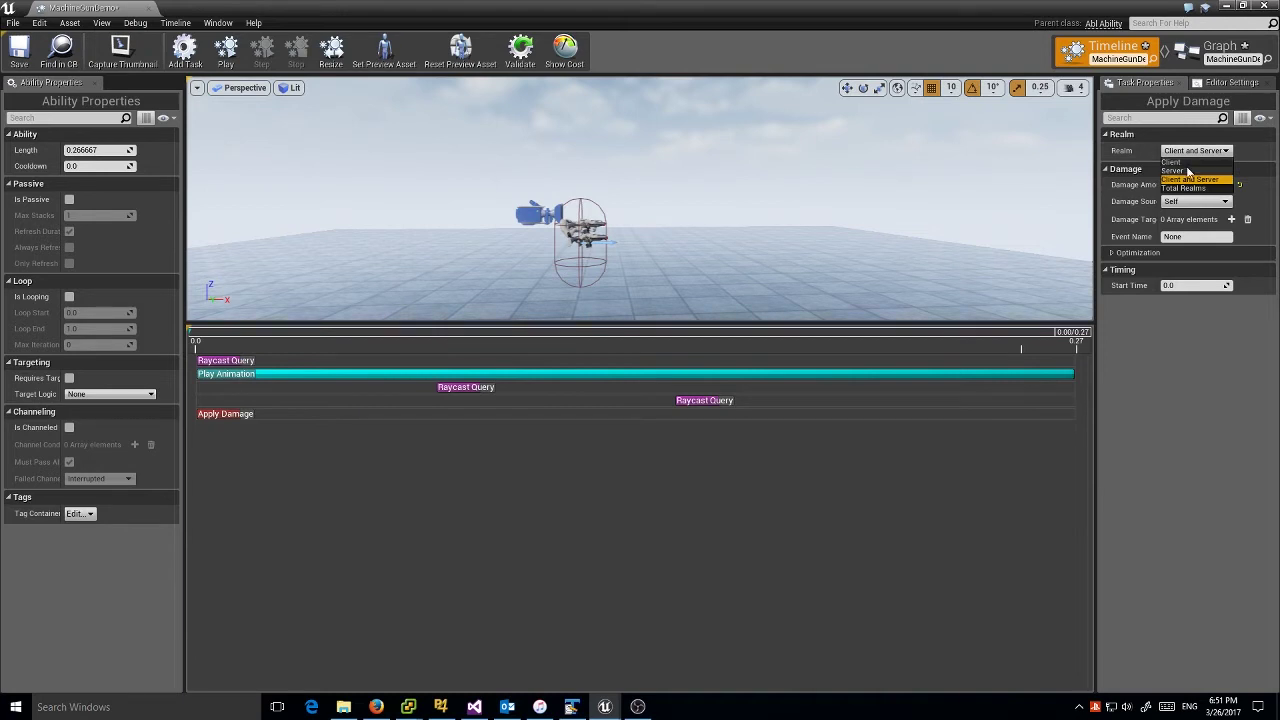
pyautogui.click(1186, 171)
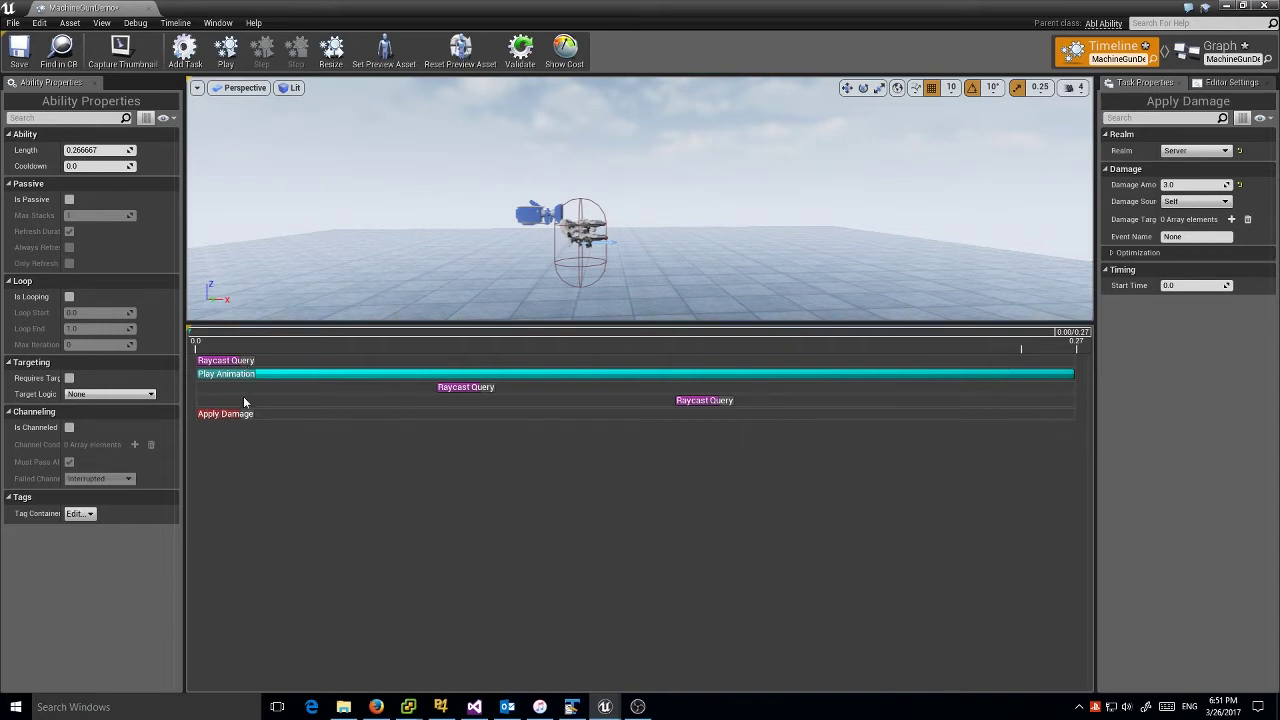
# - Add one damage target to the Apply Damage task and set it to Target Actor
pyautogui.click(1231, 219)
pyautogui.click(1212, 240)
pyautogui.click(1178, 278)
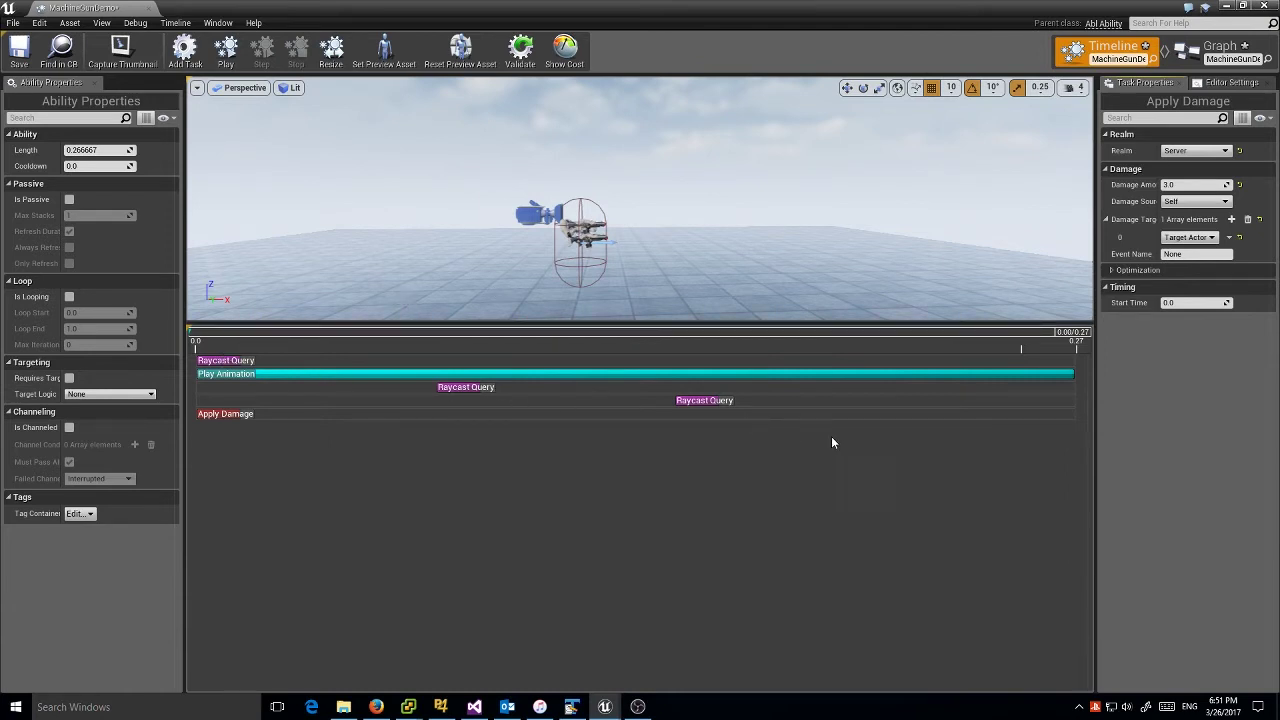
# - Enable Copy to Context in the first Raycast Query's Misc settings
pyautogui.click(227, 361)
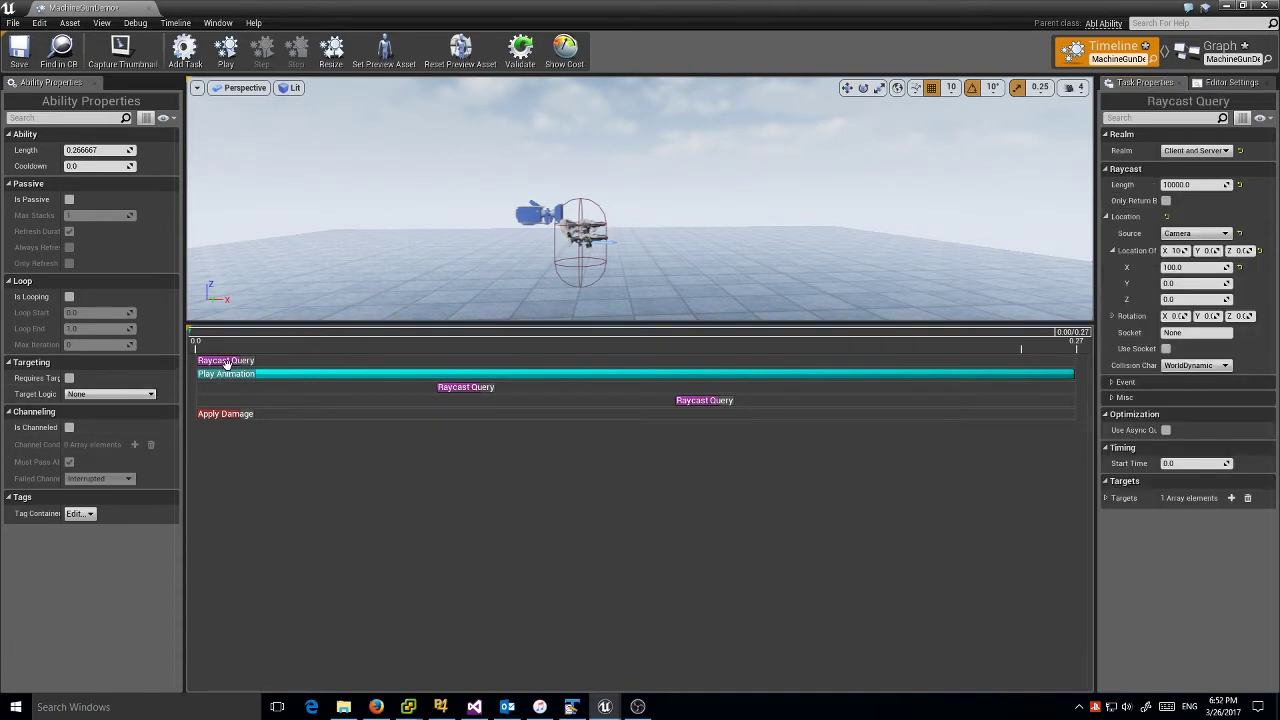
pyautogui.click(1114, 398)
pyautogui.click(1165, 415)
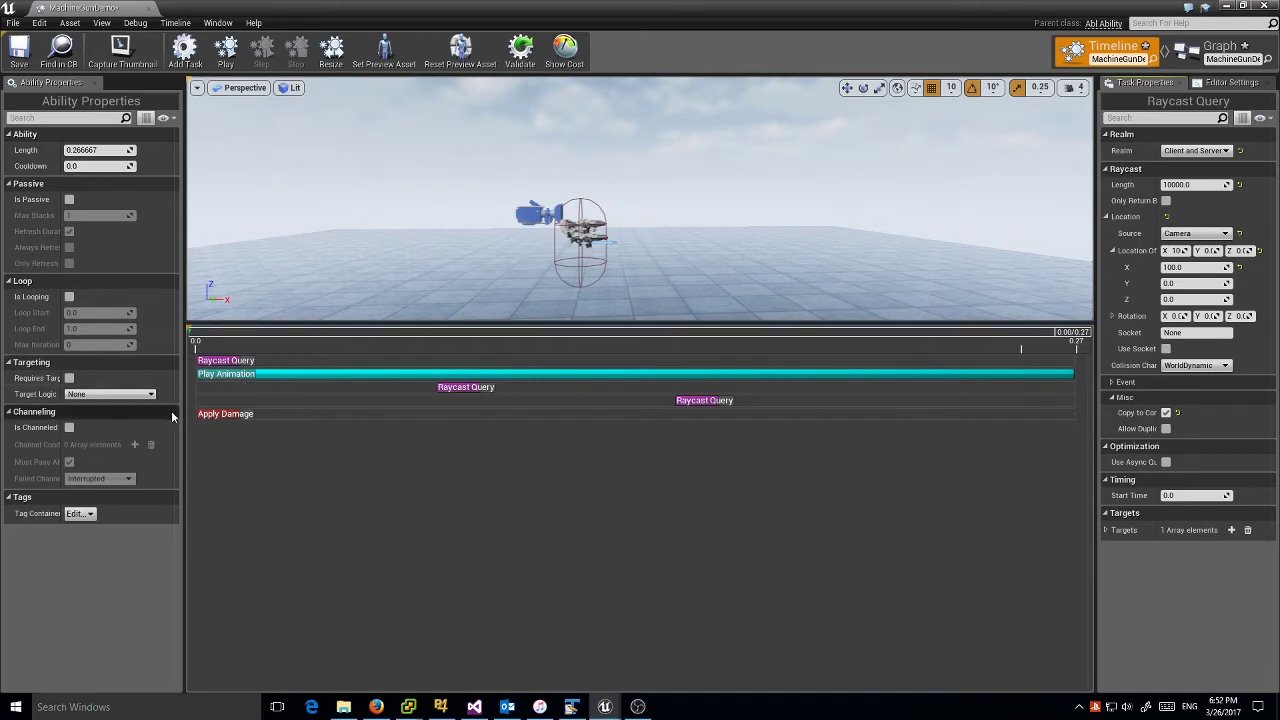
# - Make the Apply Damage task dependent on the first Raycast Query
pyautogui.click(220, 415)
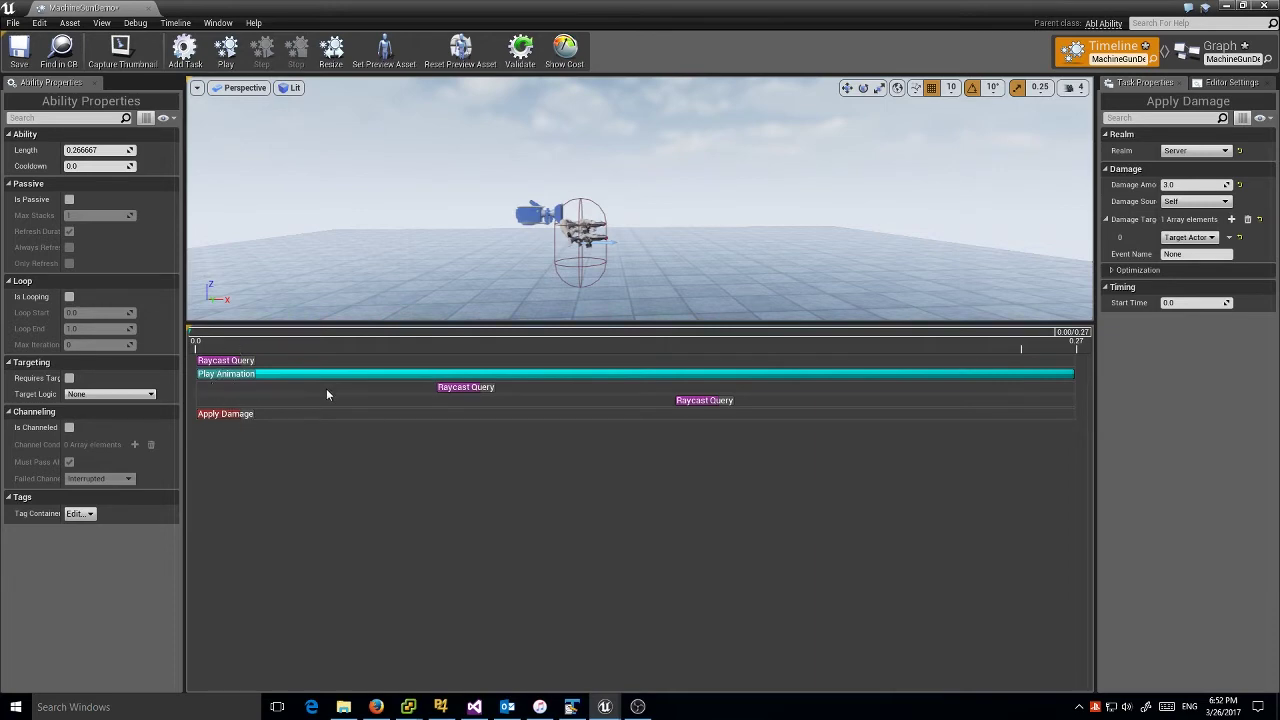
pyautogui.rightClick(212, 413)
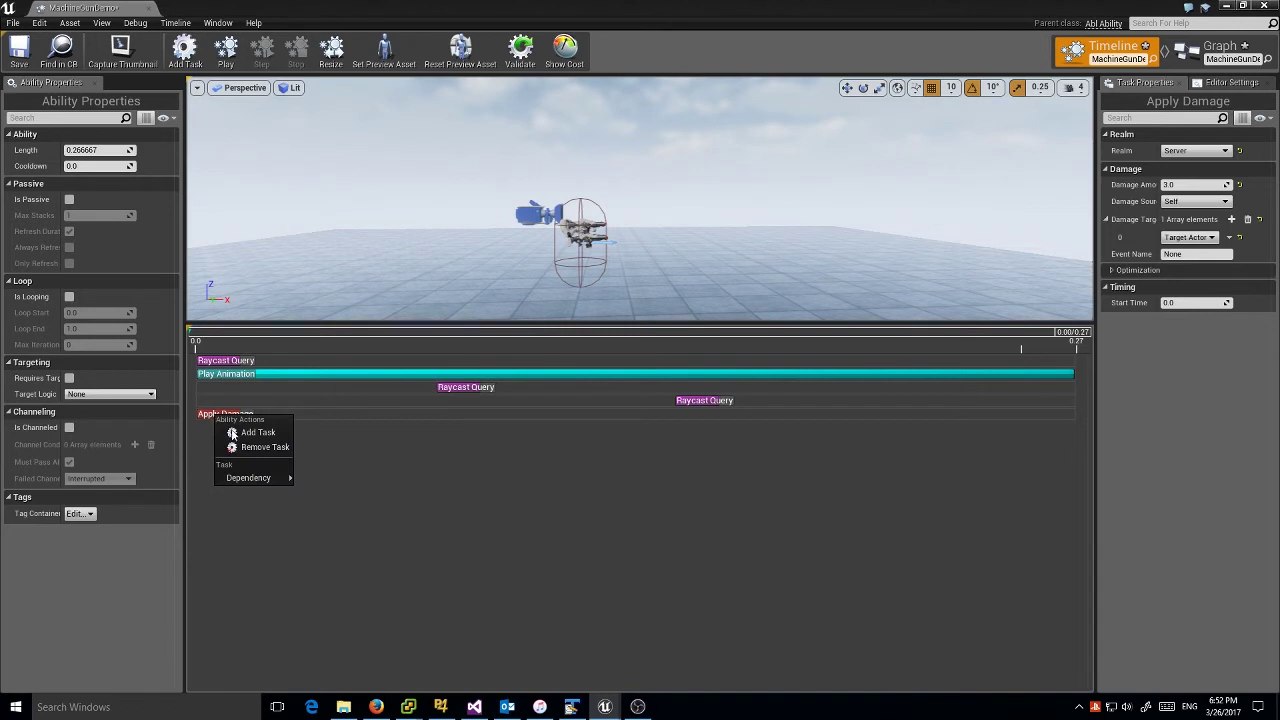
pyautogui.moveTo(250, 477)
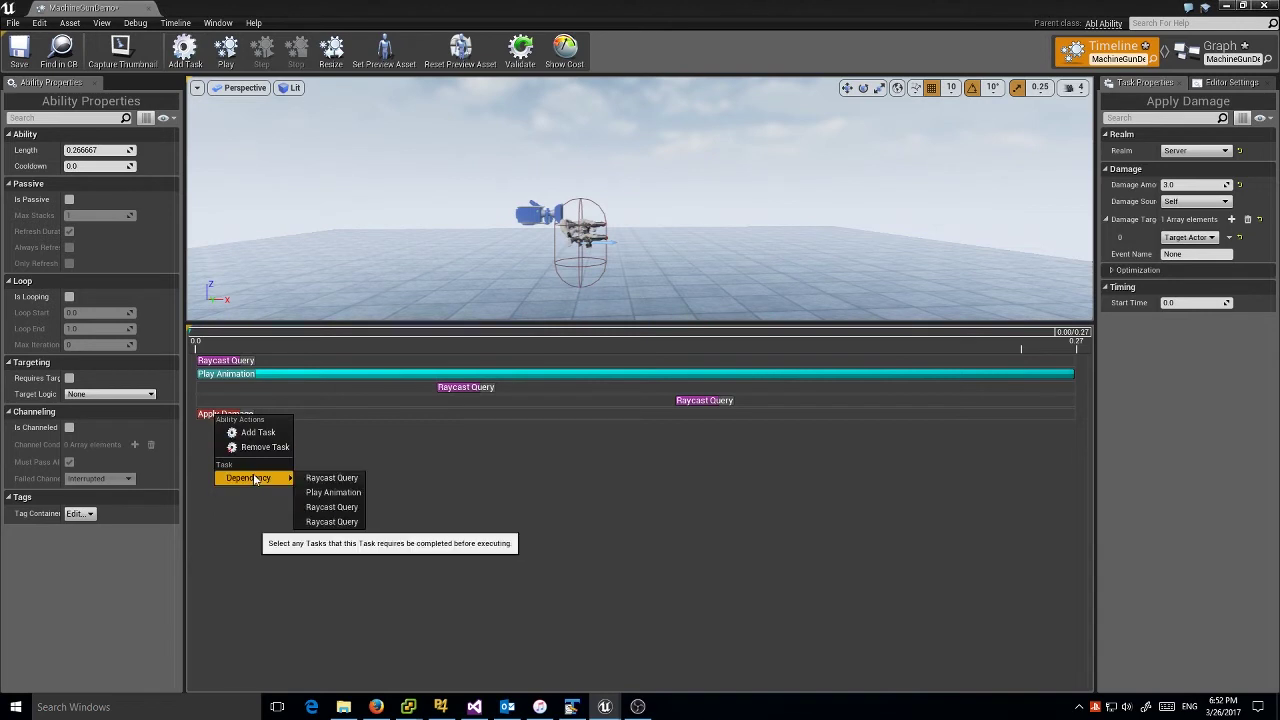
pyautogui.click(325, 479)
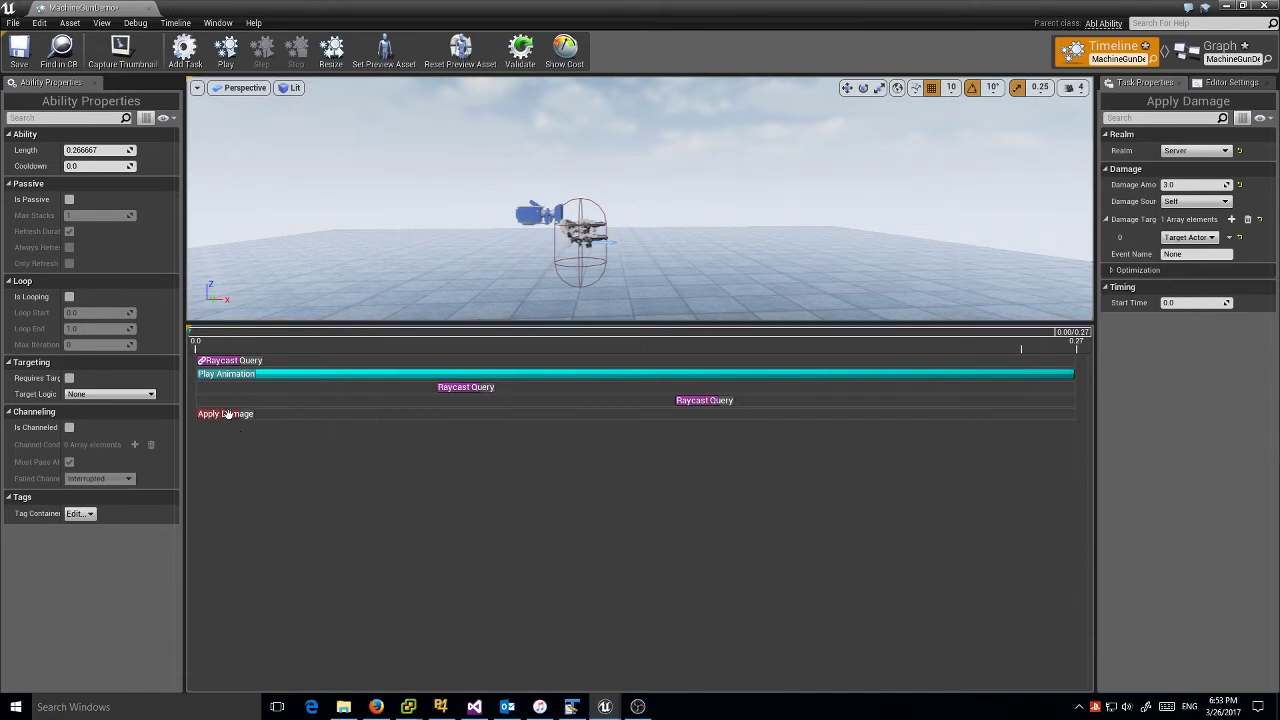
# - Check the Apply Damage task's dependency marker, then save the MachineGunDemo ability and close its editor
pyautogui.click(444, 386)
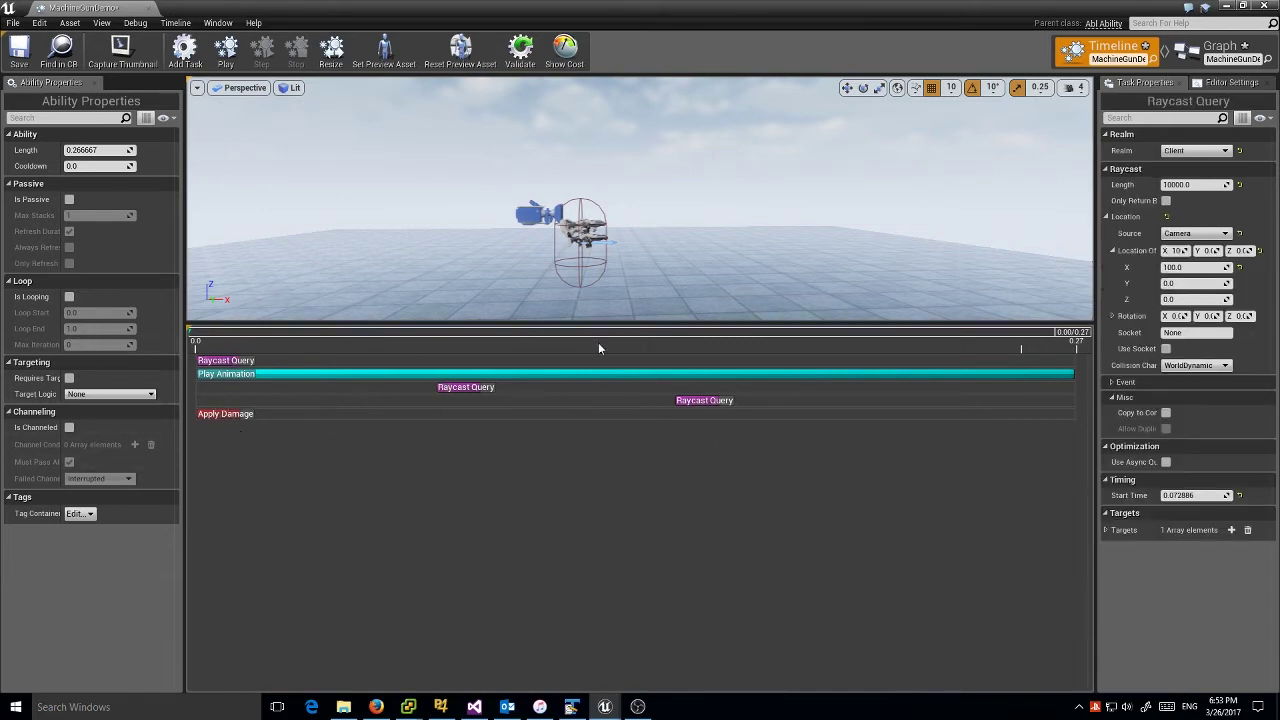
pyautogui.click(214, 414)
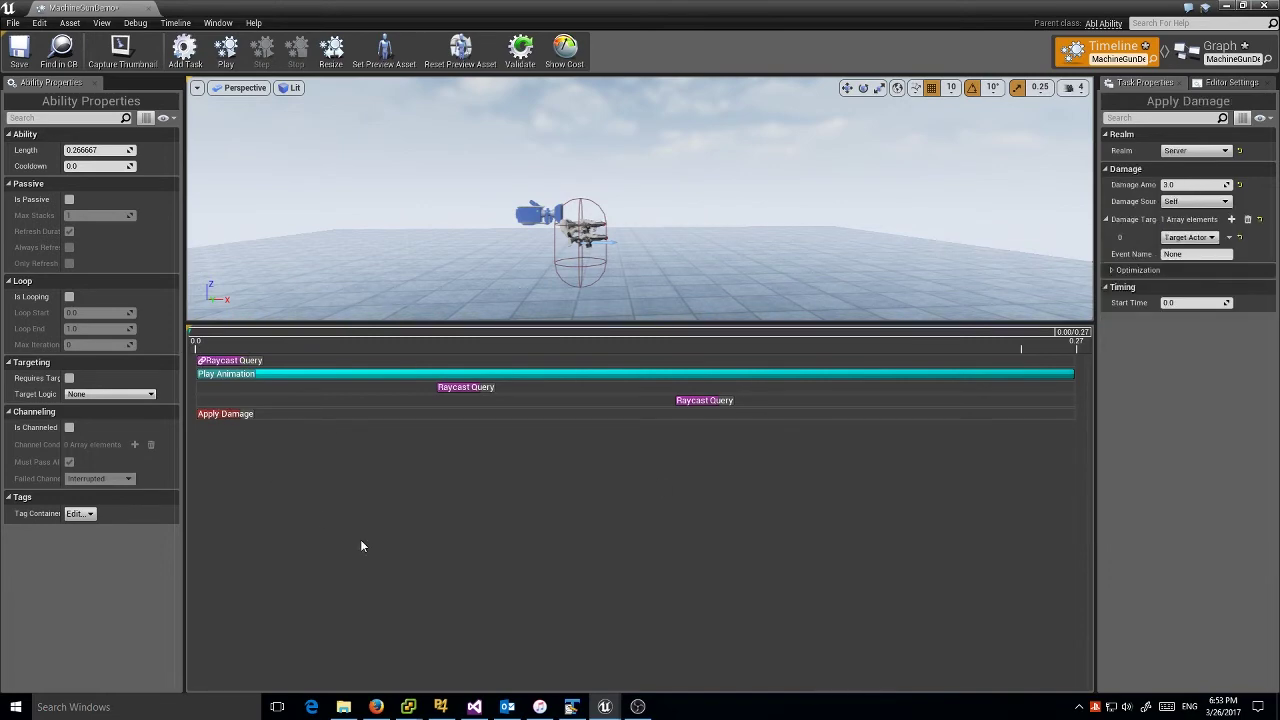
pyautogui.click(19, 48)
pyautogui.click(1266, 6)
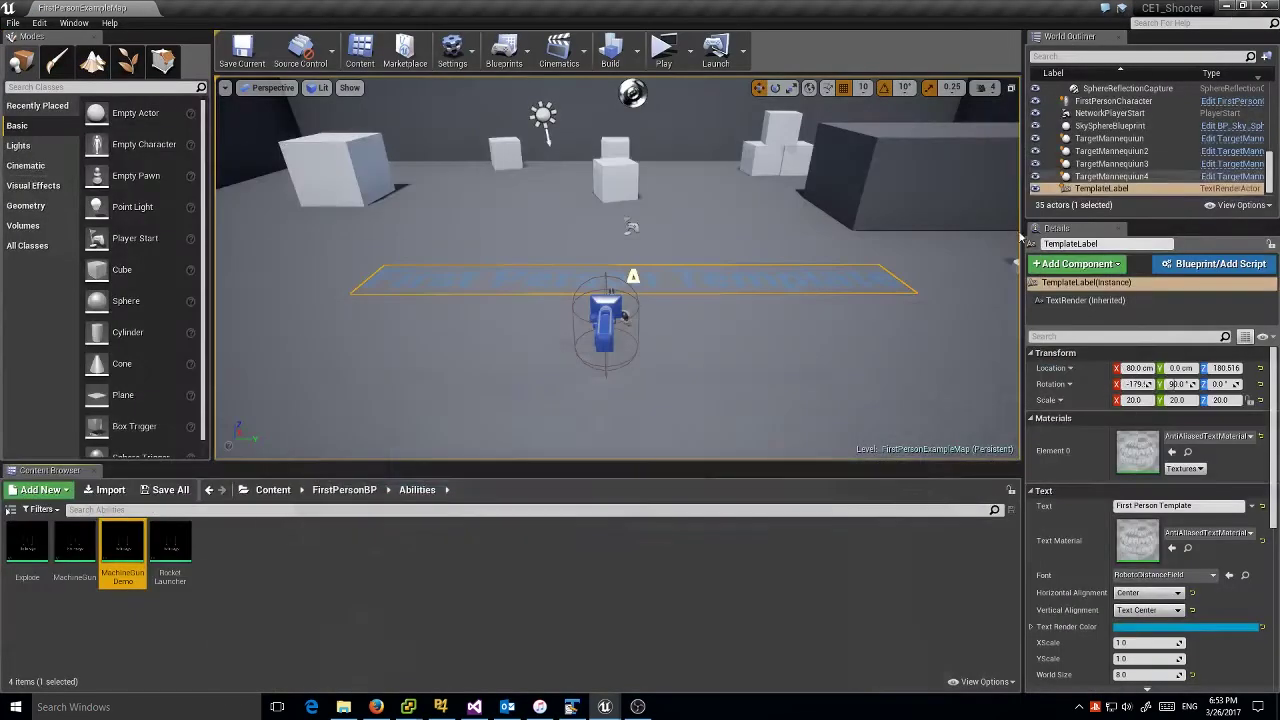
# - Set the FirstPersonCharacter's Gun property to MachineGunDemo and save the level
pyautogui.click(631, 311)
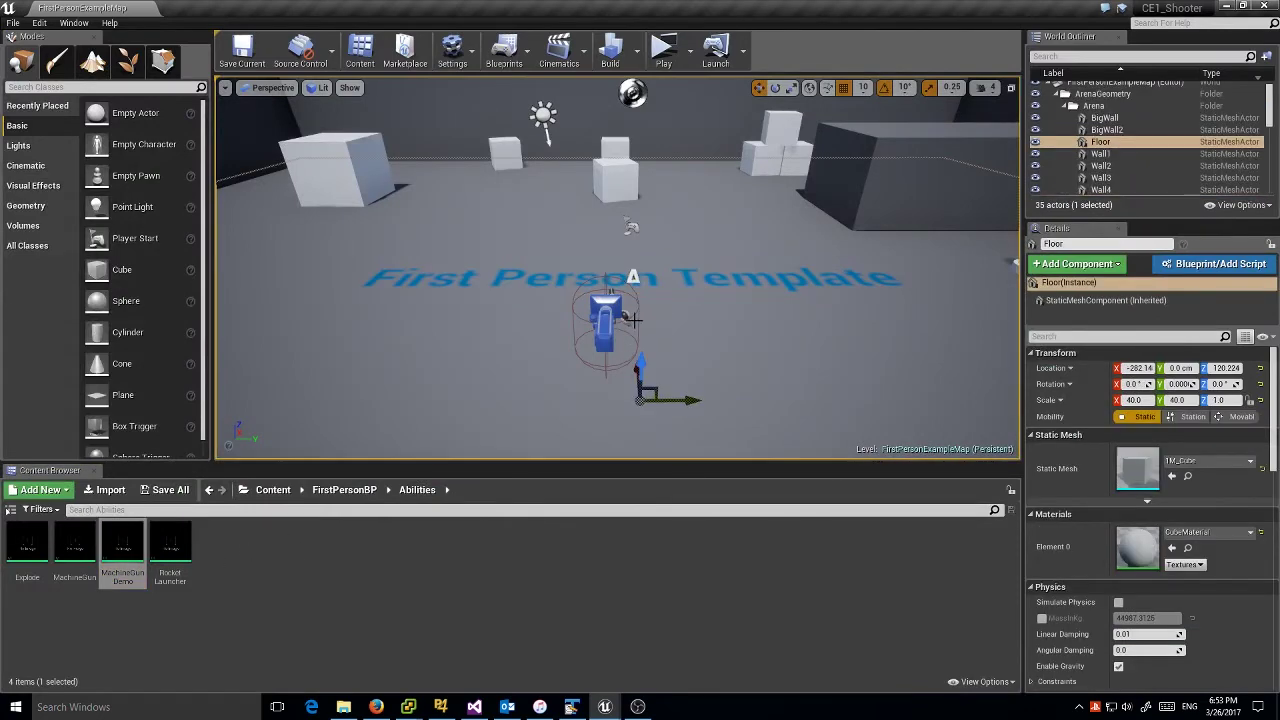
pyautogui.click(617, 291)
pyautogui.click(622, 314)
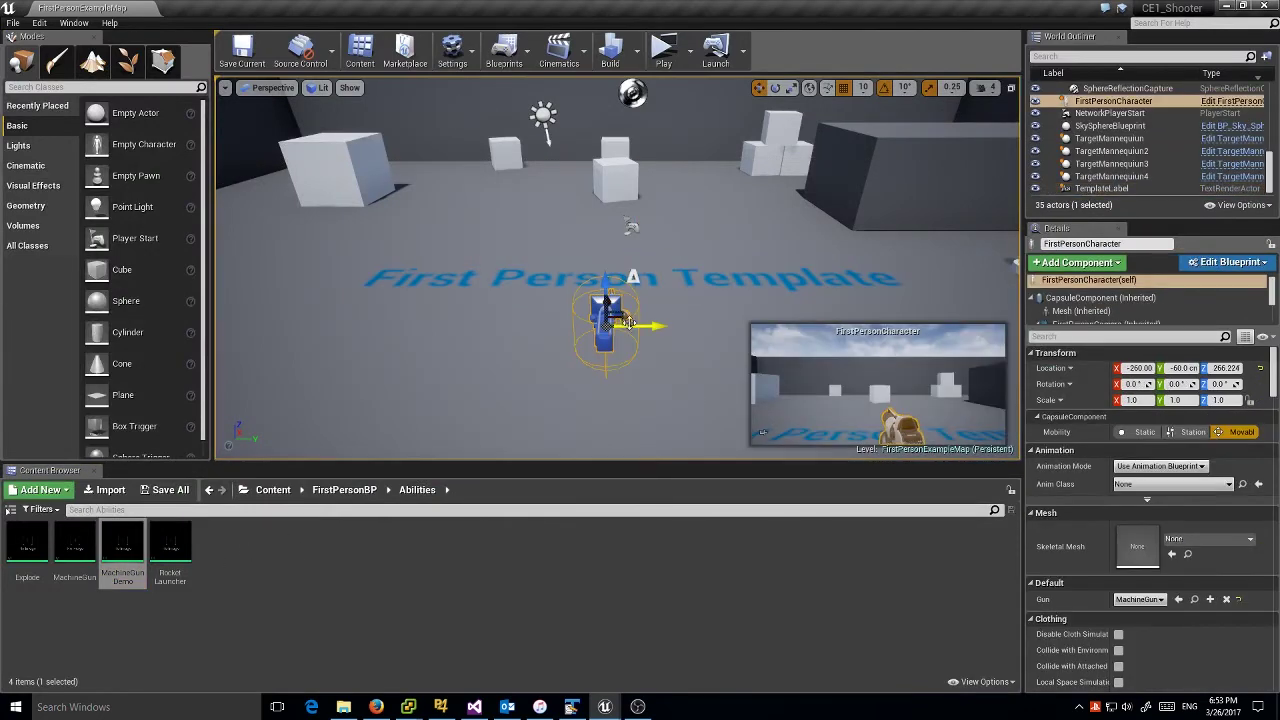
pyautogui.click(1150, 604)
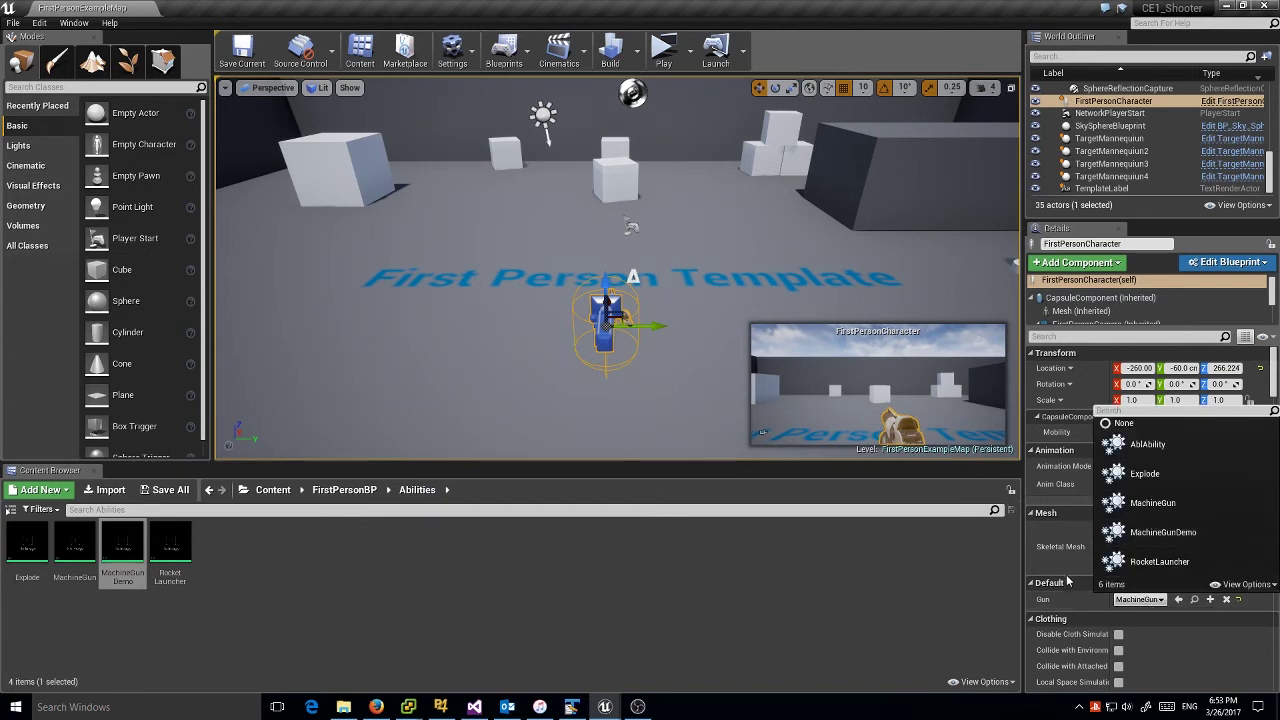
pyautogui.click(1160, 532)
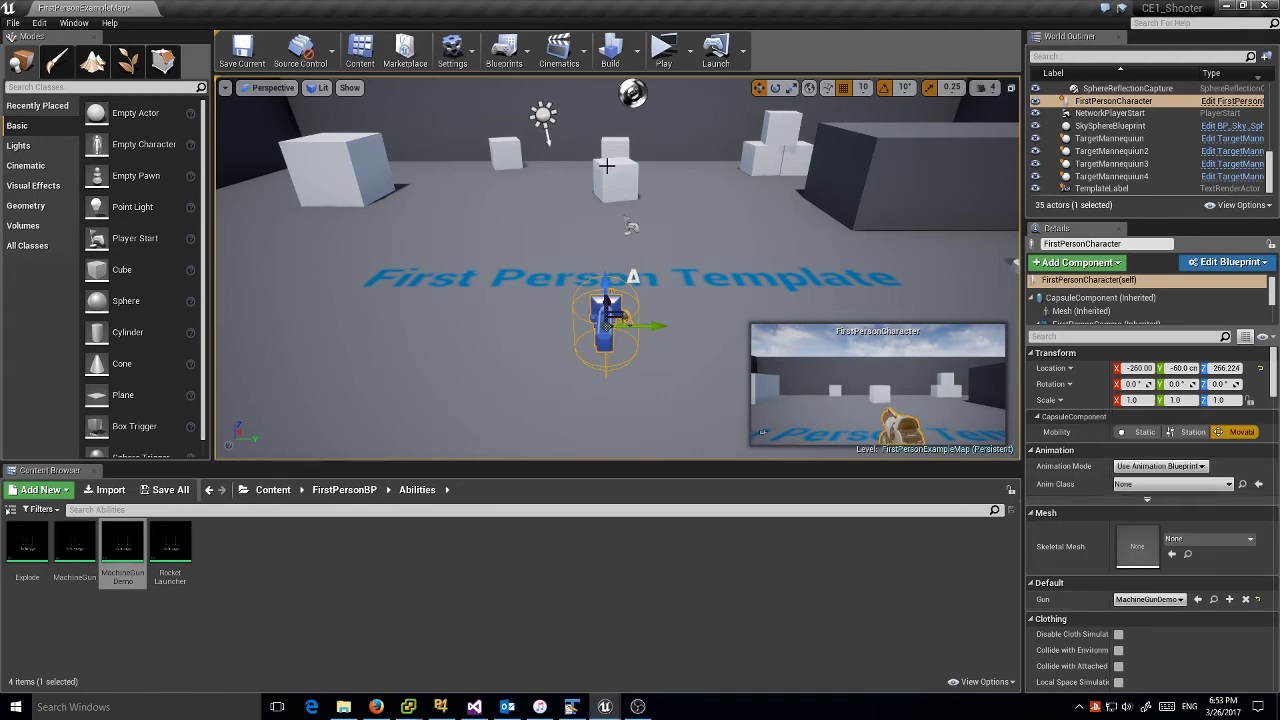
pyautogui.click(242, 50)
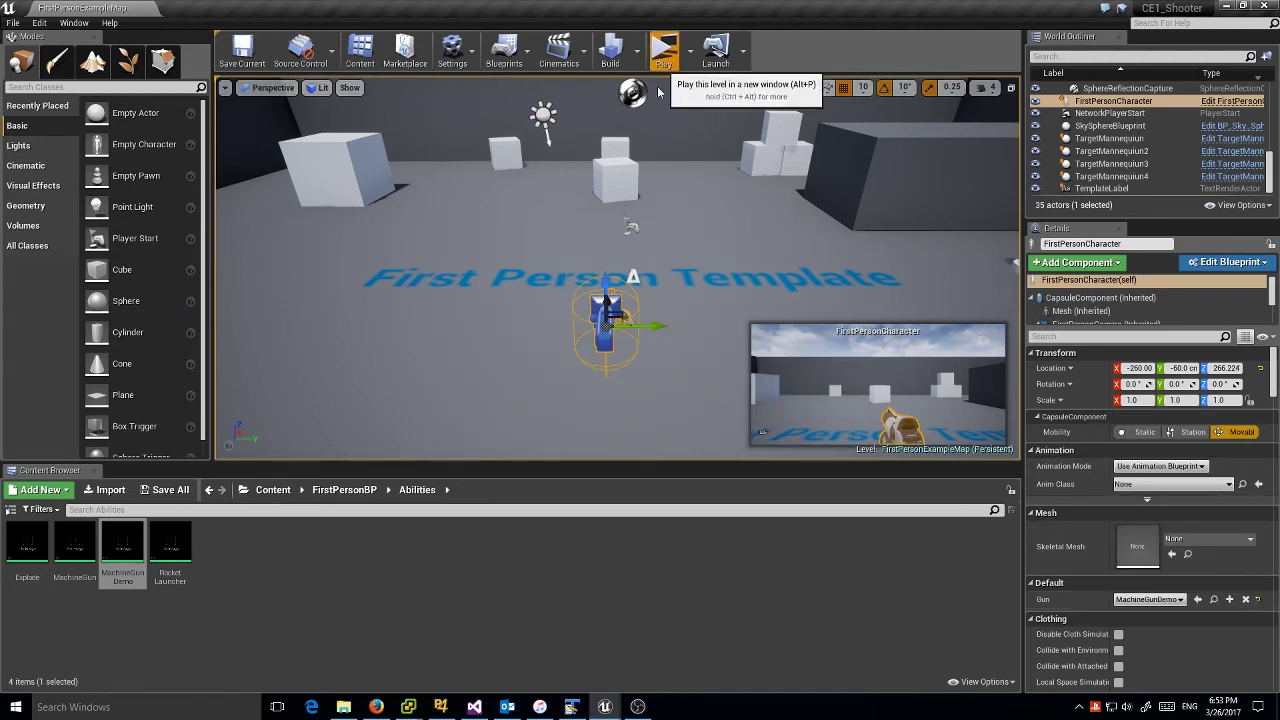
# - Play the level in a new window and shoot the row of target mannequins to test the gun ability
pyautogui.click(664, 50)
pyautogui.press('w')
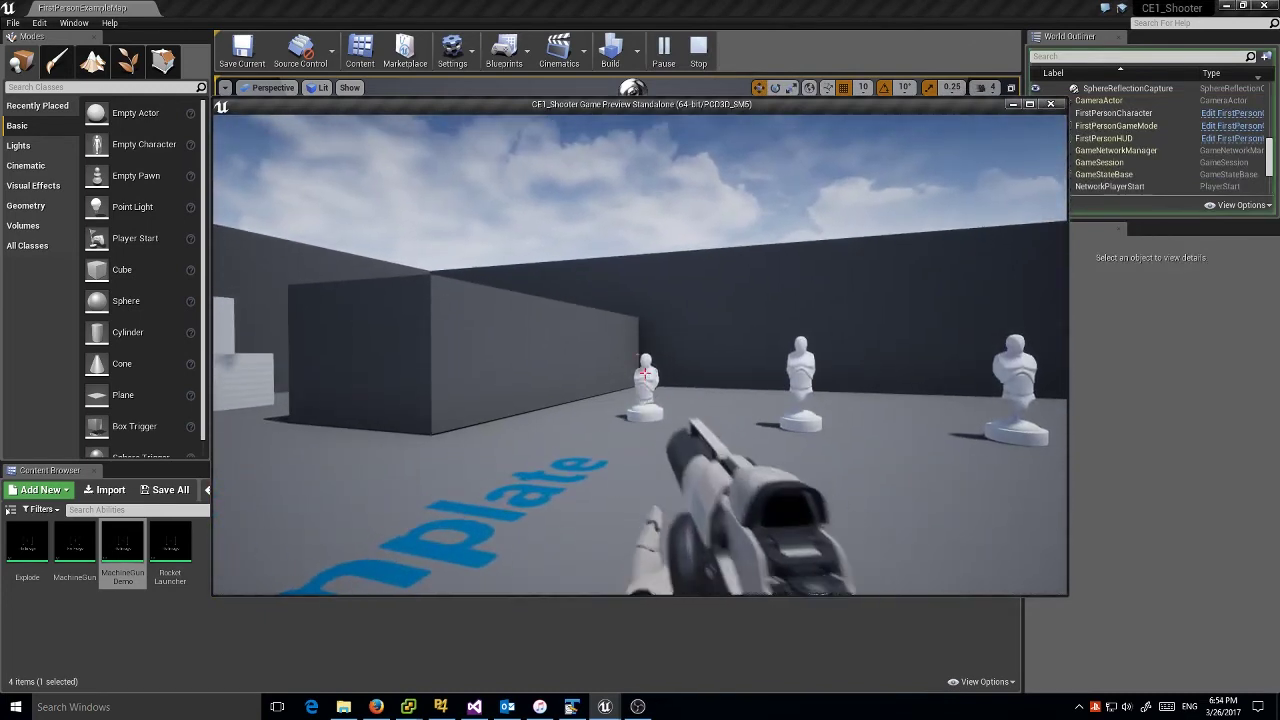
pyautogui.click(645, 373)
pyautogui.press('w')
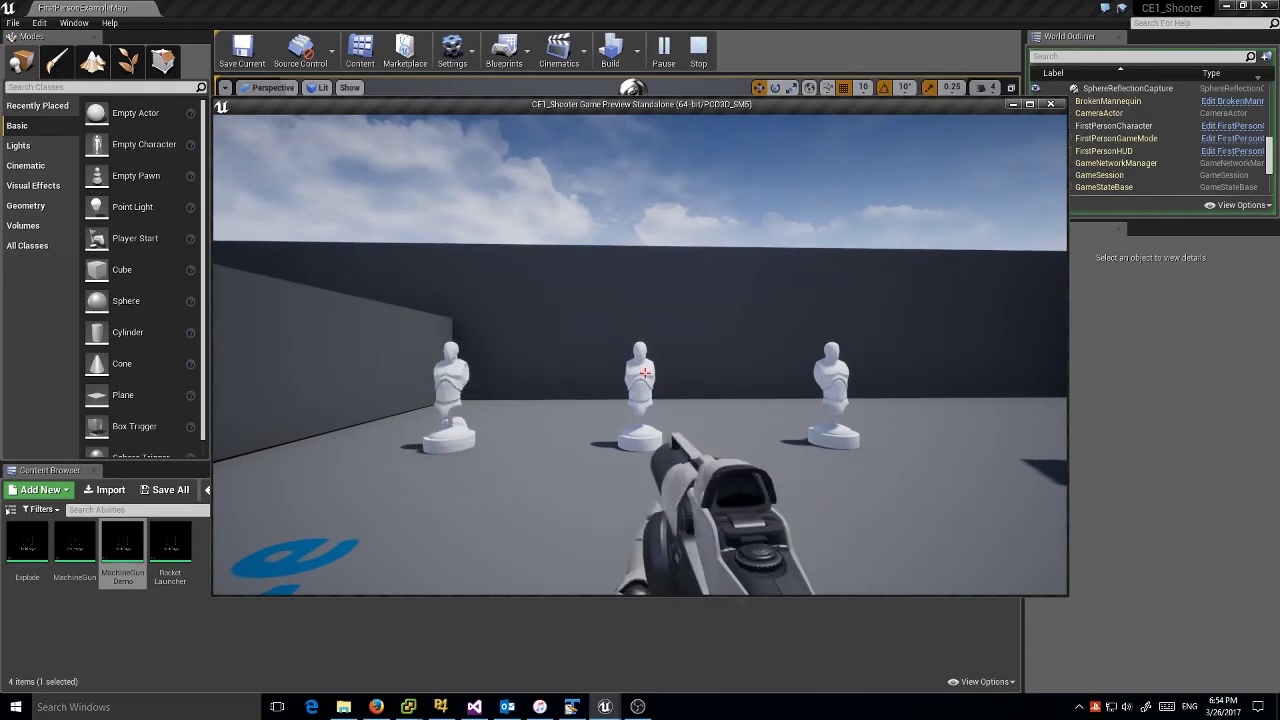
pyautogui.click(645, 373)
pyautogui.click(645, 373)
pyautogui.click(645, 373)
pyautogui.click(645, 373)
pyautogui.press('s')
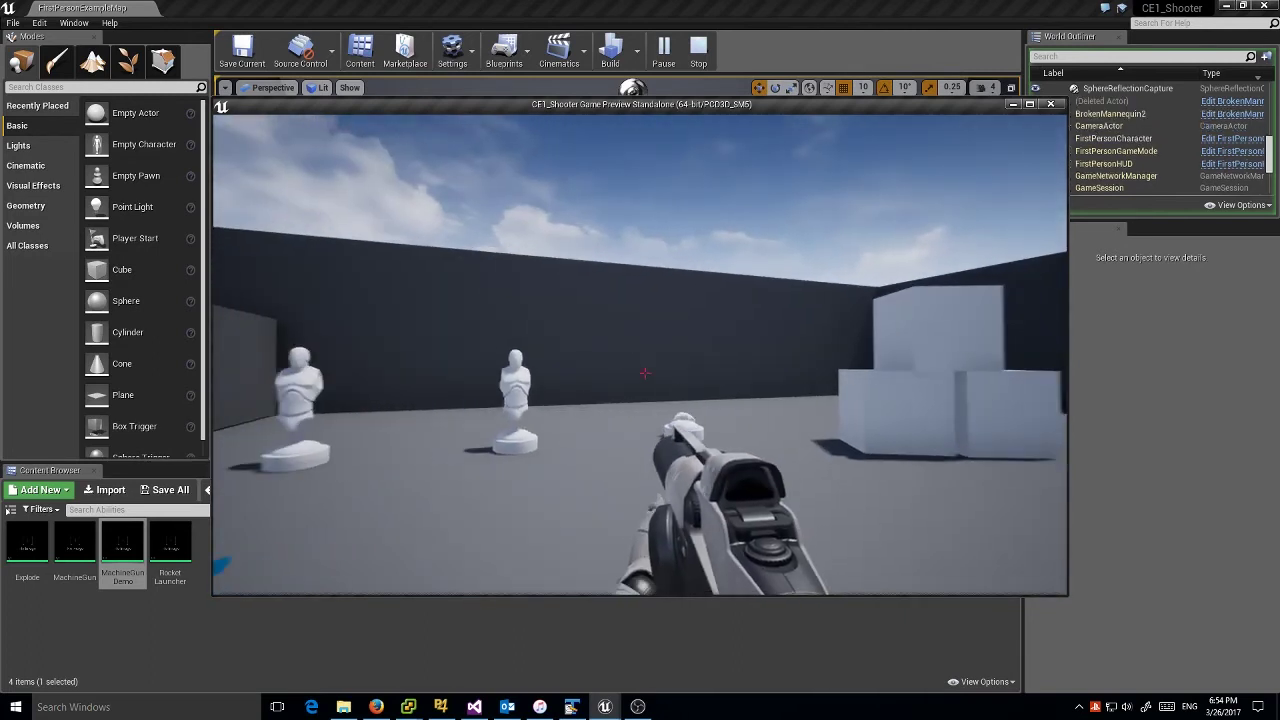
pyautogui.press('w')
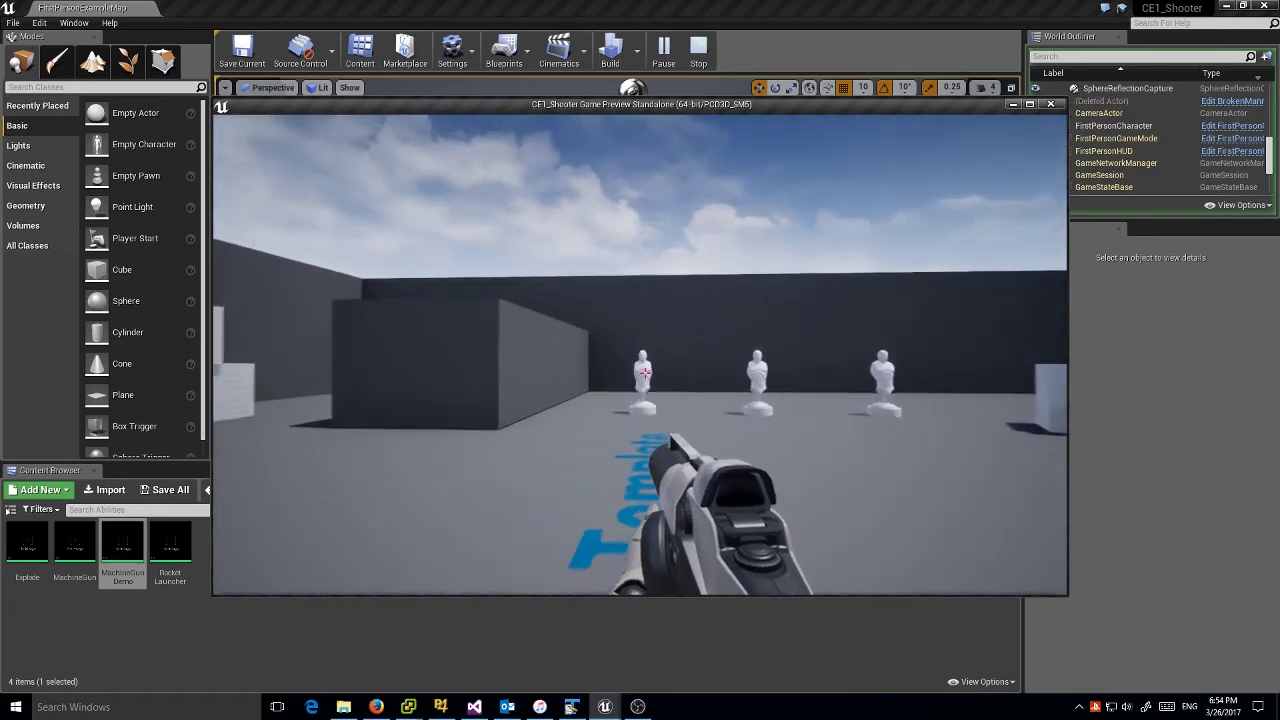
pyautogui.press('w')
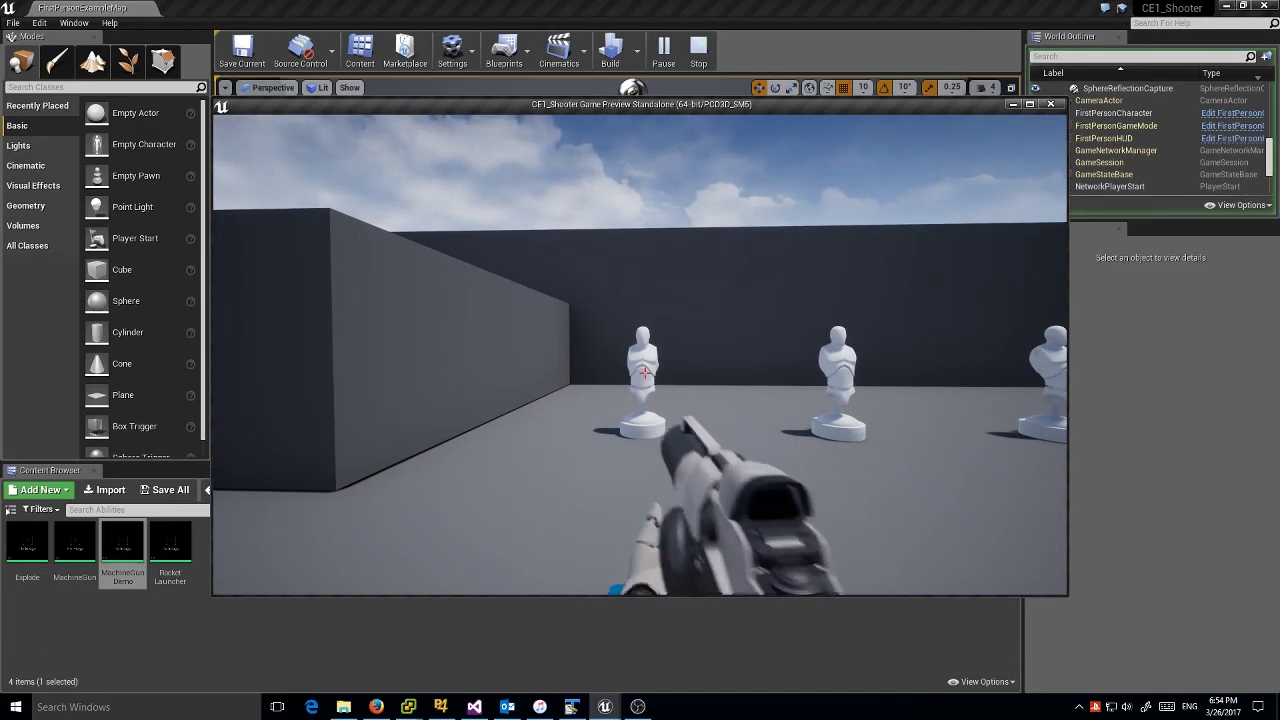
pyautogui.click(645, 373)
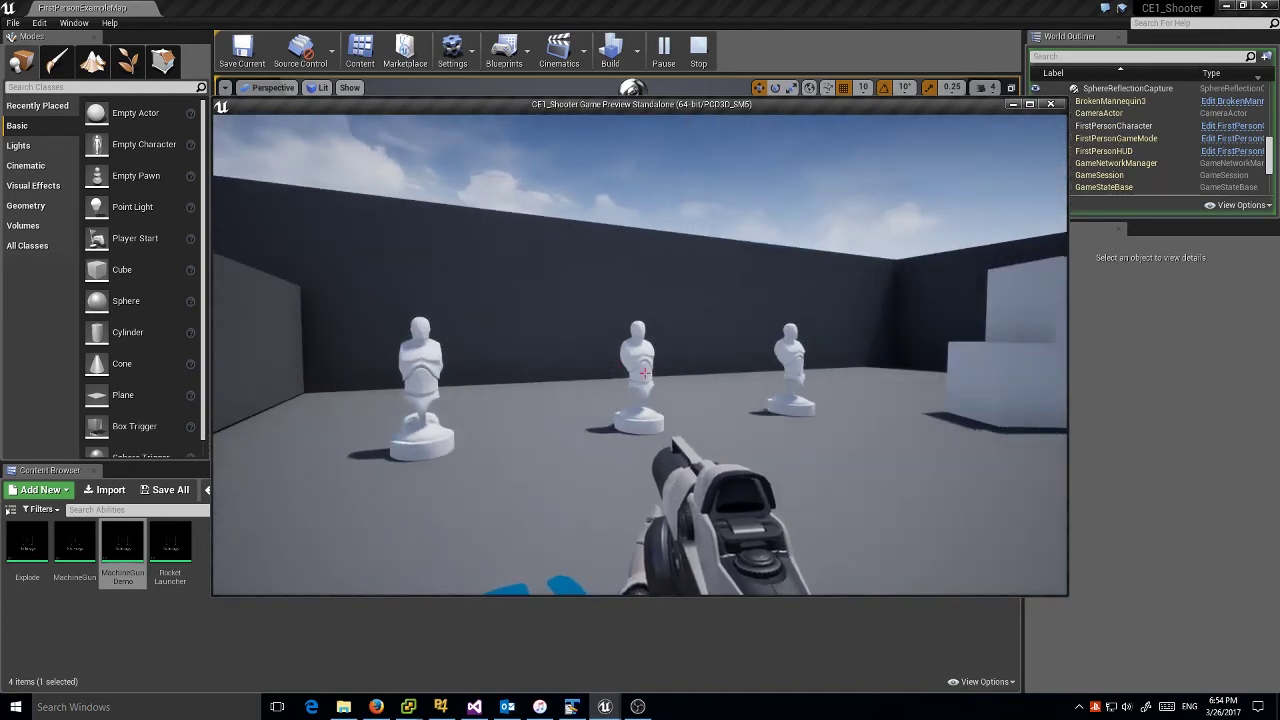
pyautogui.press('w')
pyautogui.press('w')
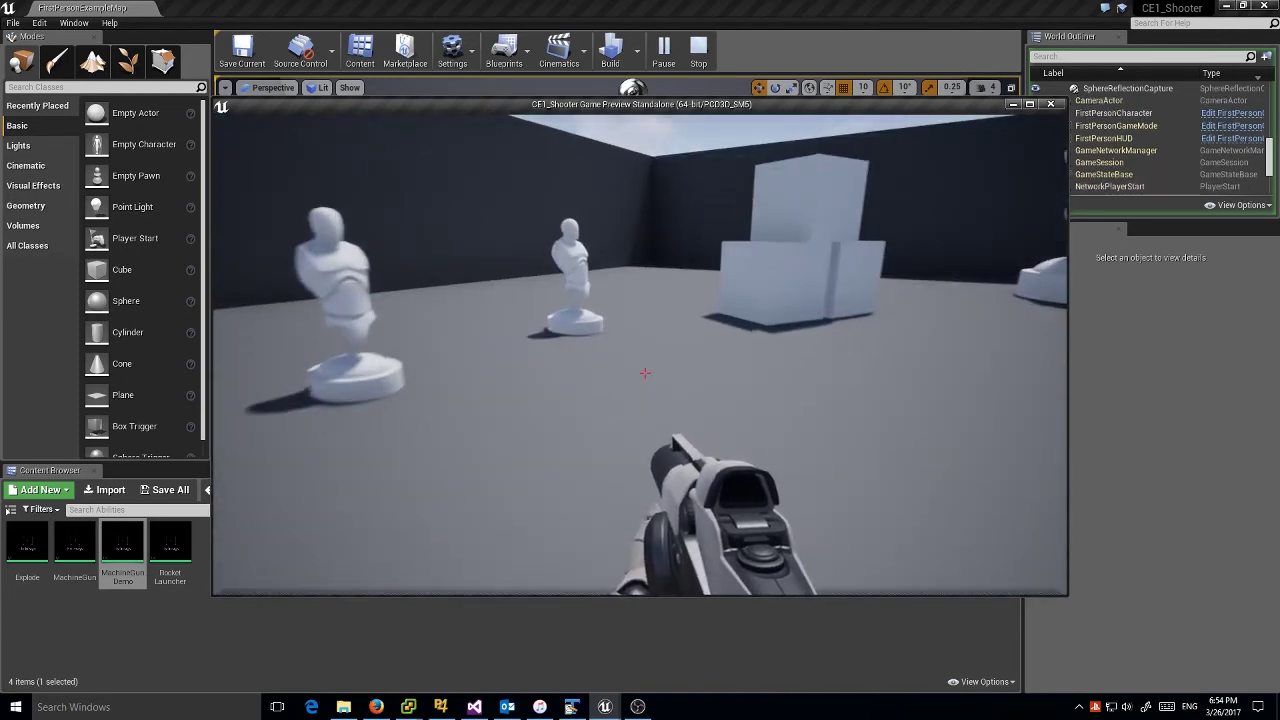
# - Approach and shoot the separate mannequin standing behind the white cube to test the damage there
pyautogui.press('s')
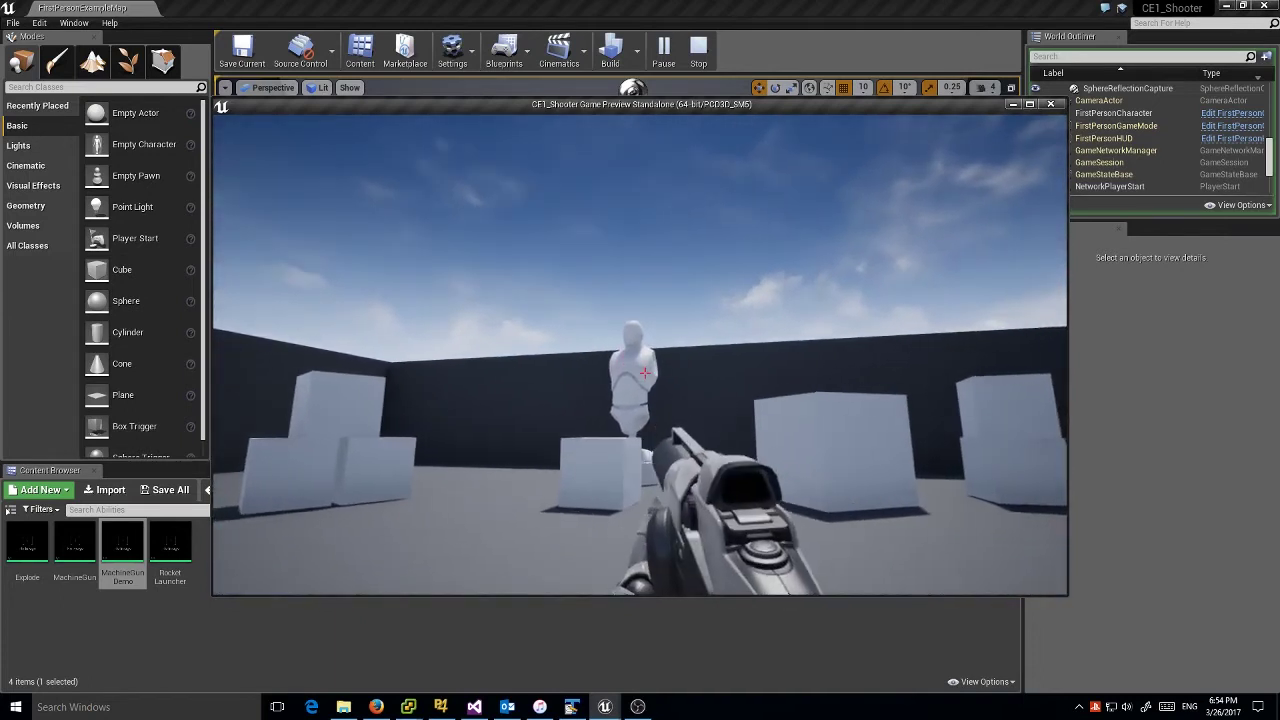
pyautogui.press('w')
pyautogui.click(645, 373)
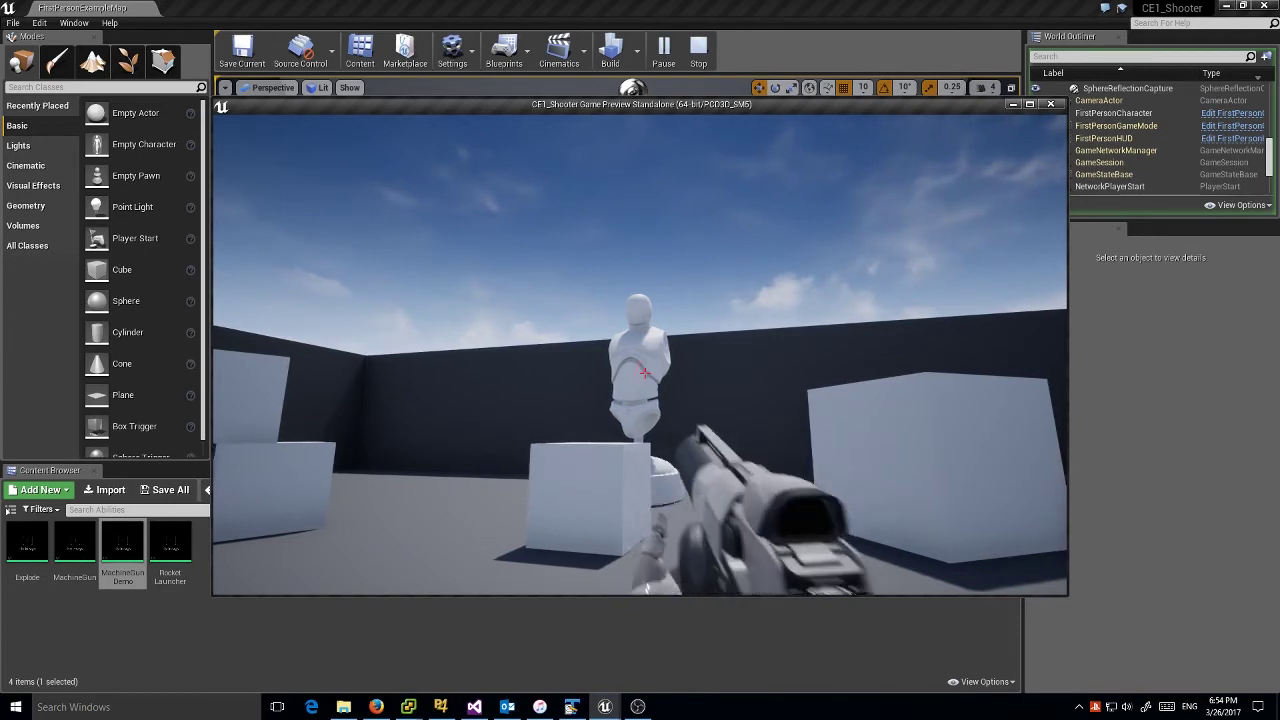
pyautogui.press('s')
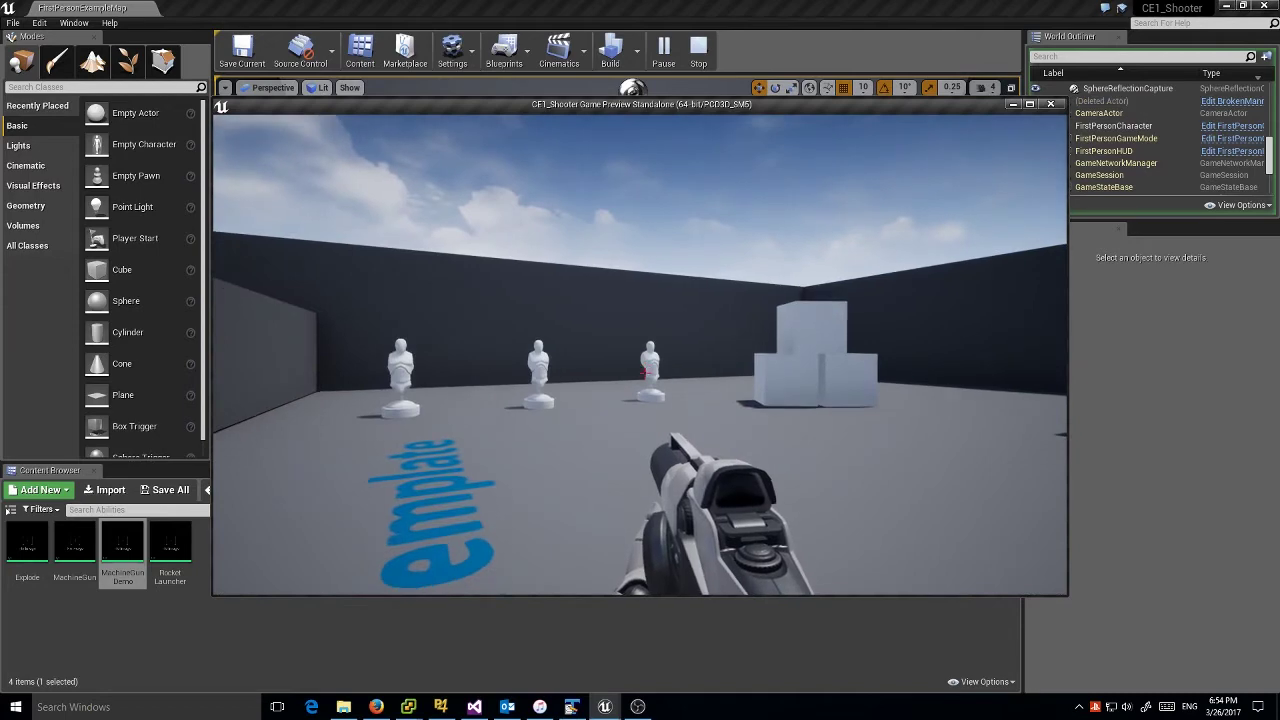
# - End the play session, reopen the MachineGunDemo ability and enable its Is Looping and Is Channeled options
pyautogui.press('Escape')
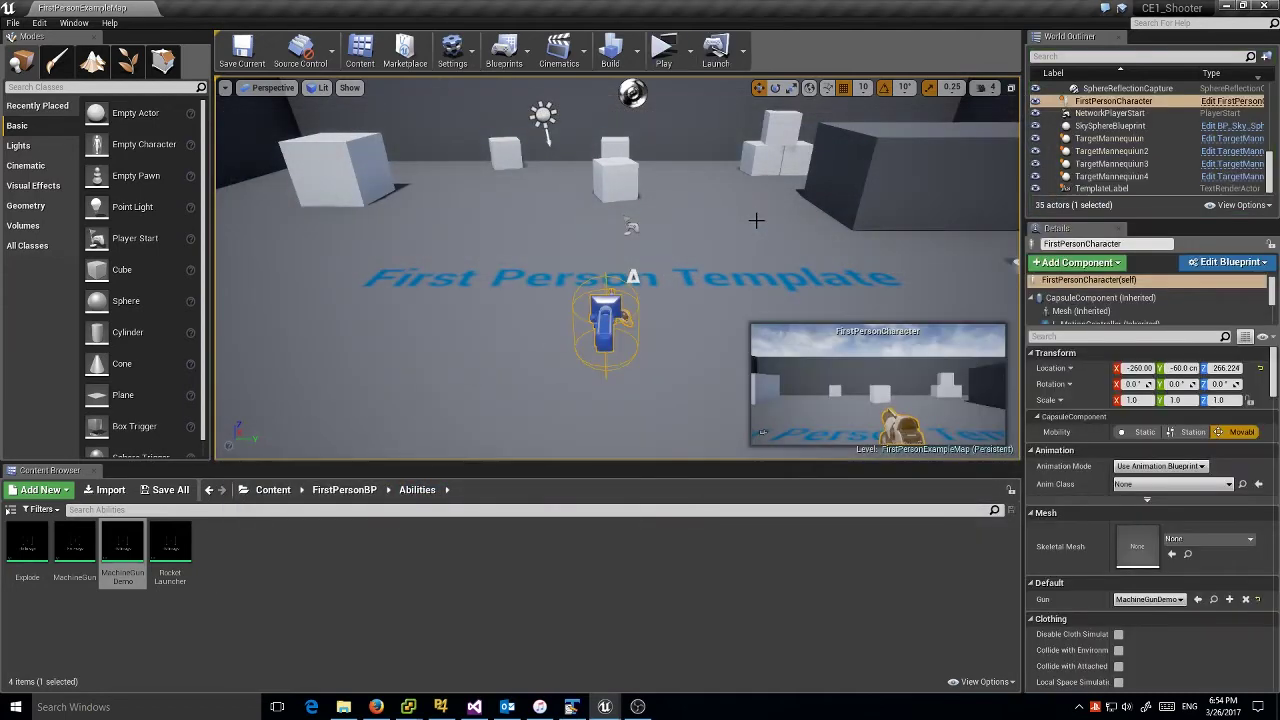
pyautogui.doubleClick(120, 560)
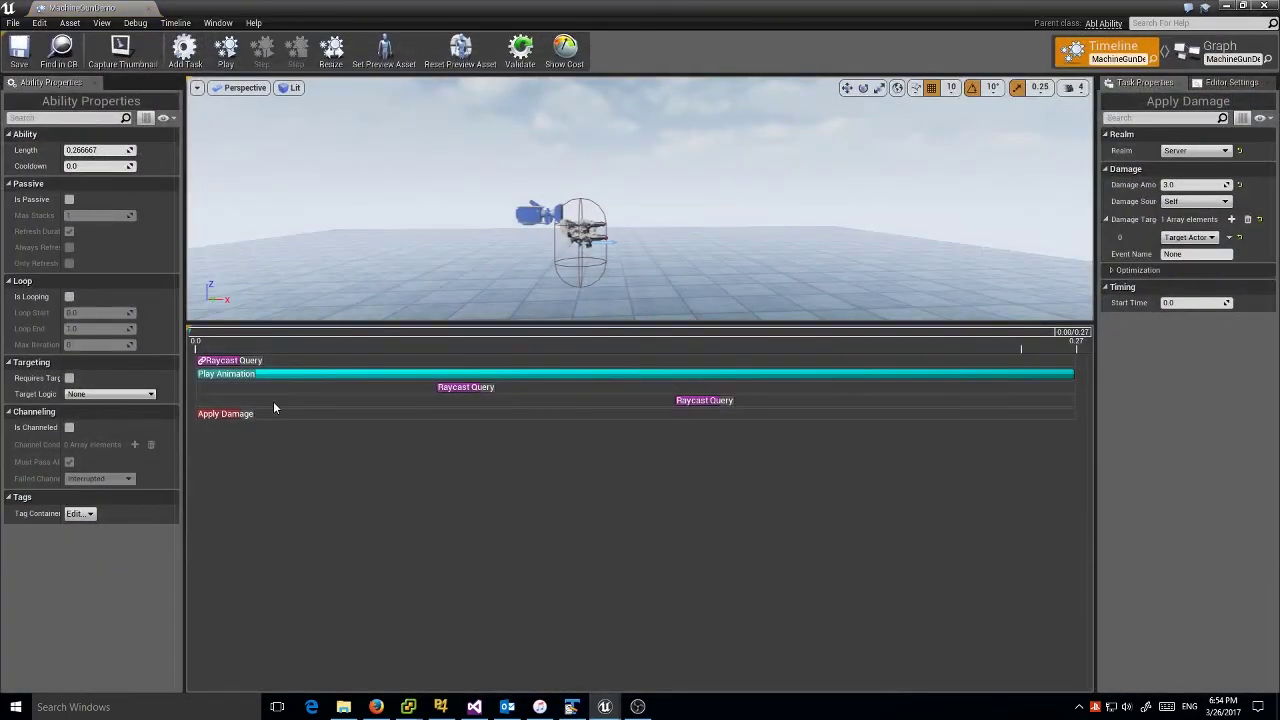
pyautogui.click(69, 297)
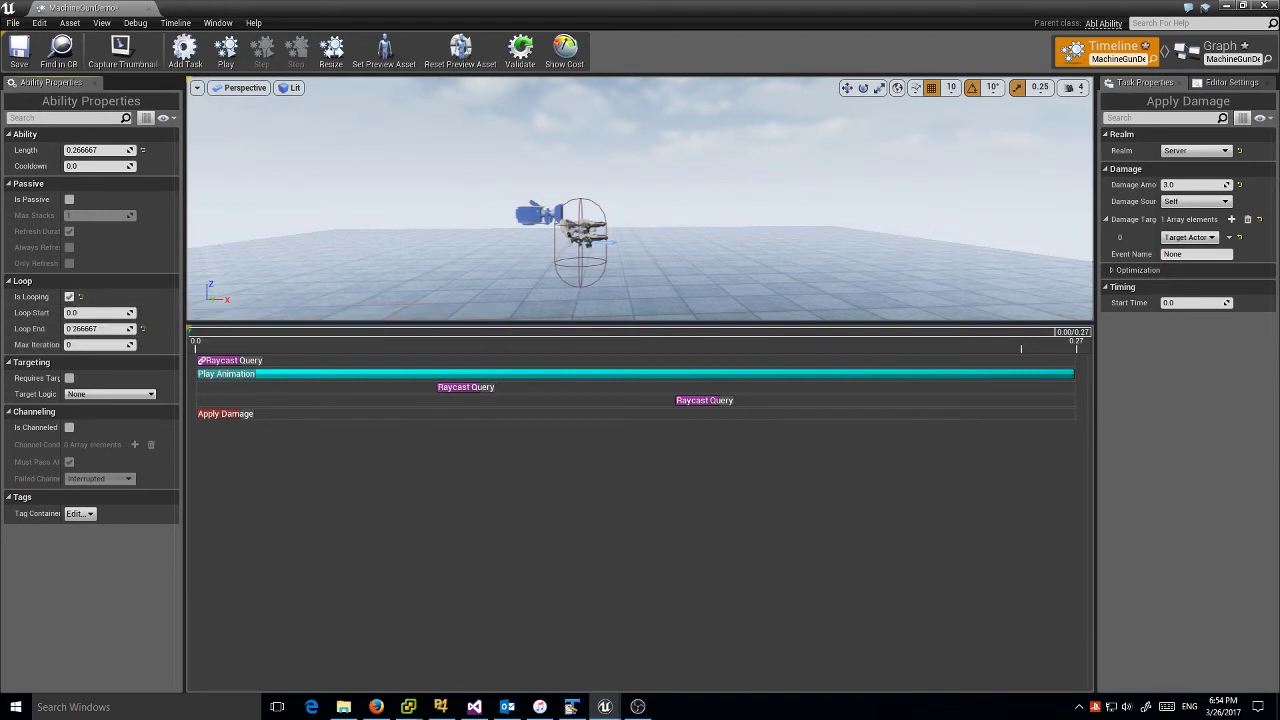
pyautogui.click(69, 428)
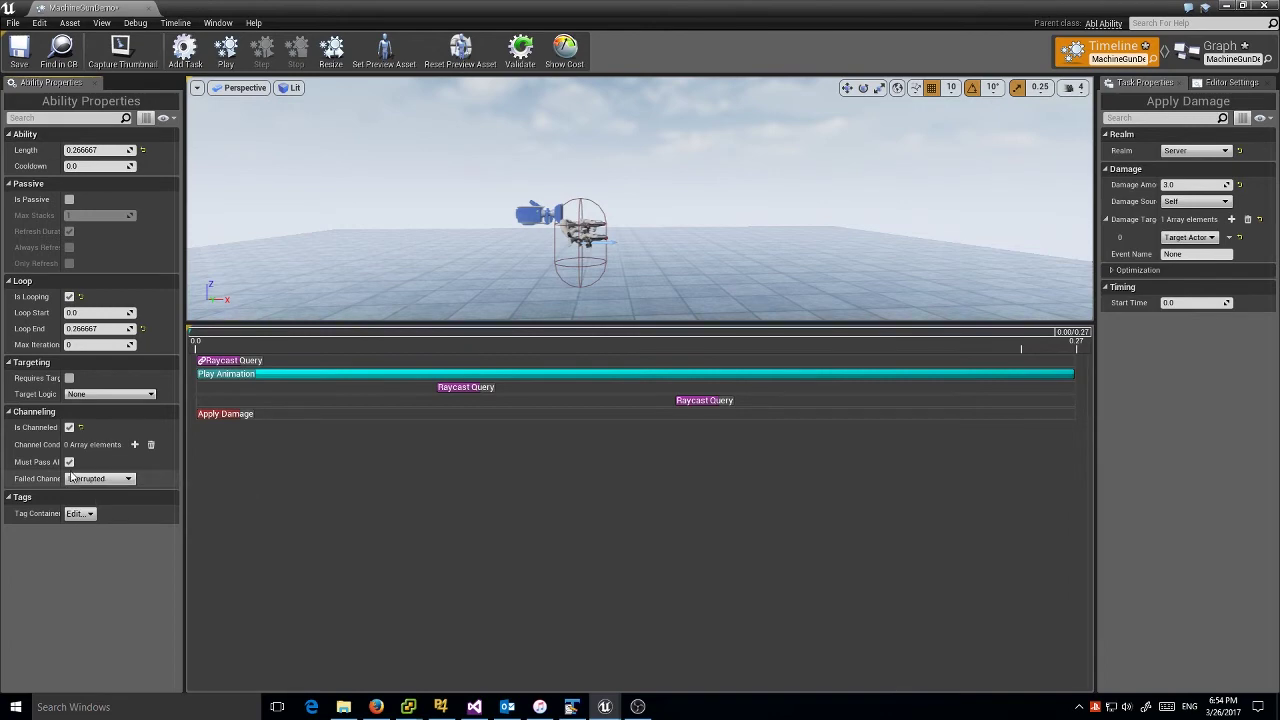
# - Add one element to the ability's channel conditionals and set the failed channel result to Successful
pyautogui.click(135, 446)
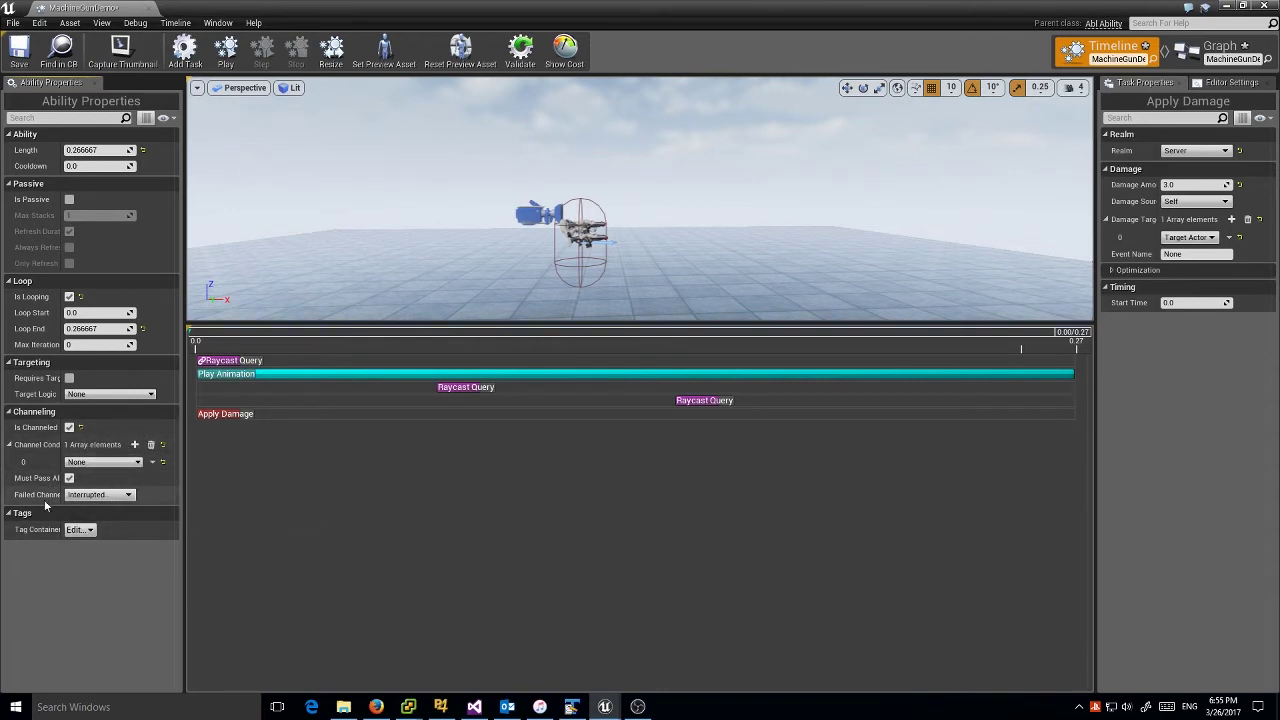
pyautogui.click(95, 494)
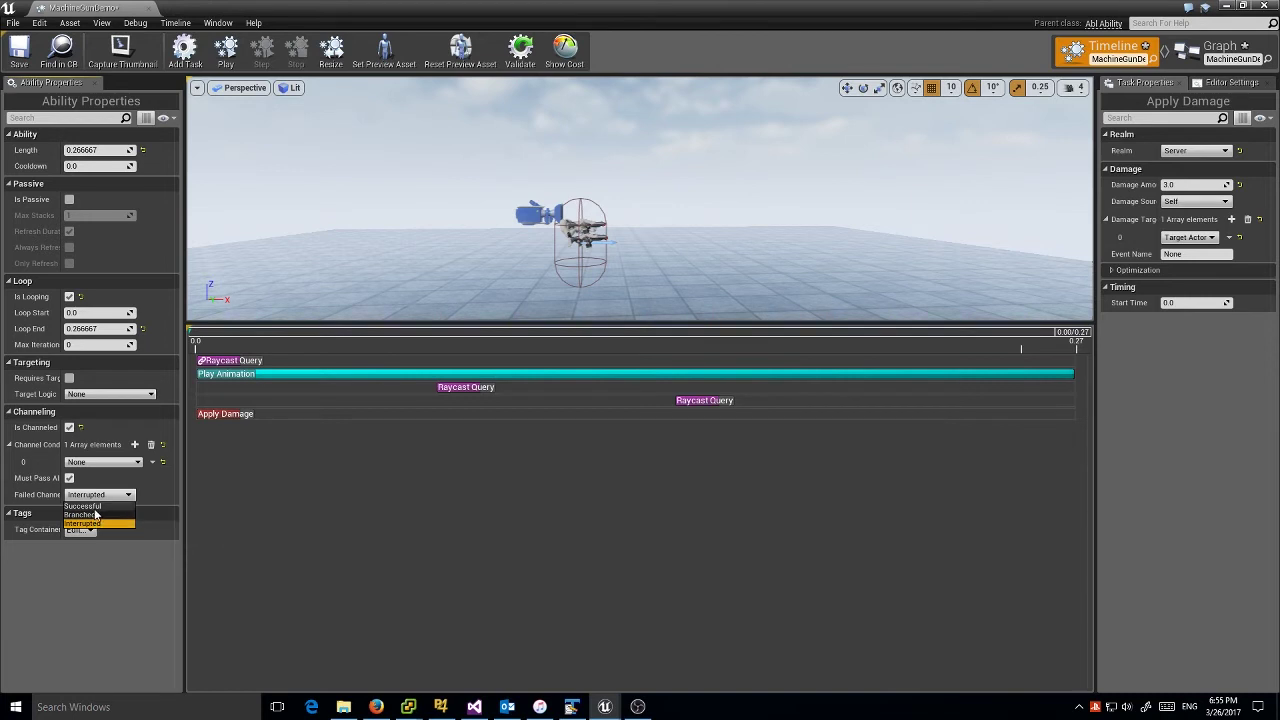
pyautogui.click(95, 510)
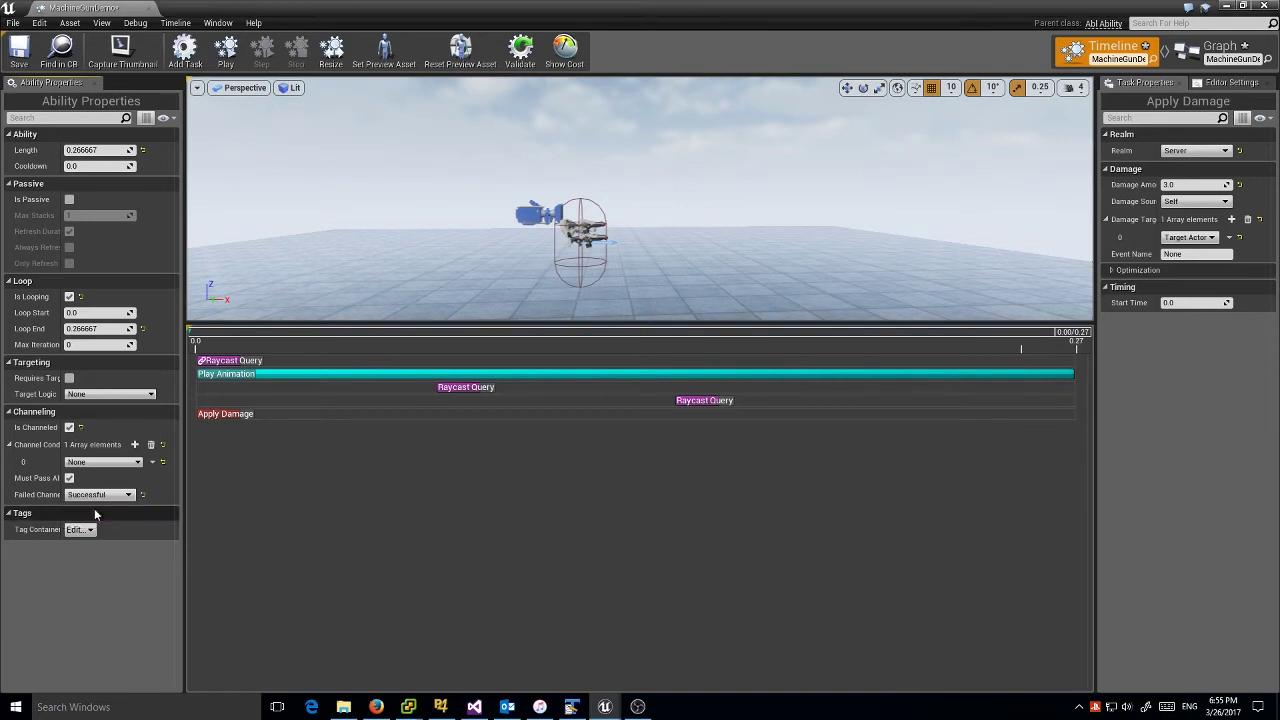
# - Make the channel conditional an Input type with one input action, Fire, and save and close the ability
pyautogui.click(136, 463)
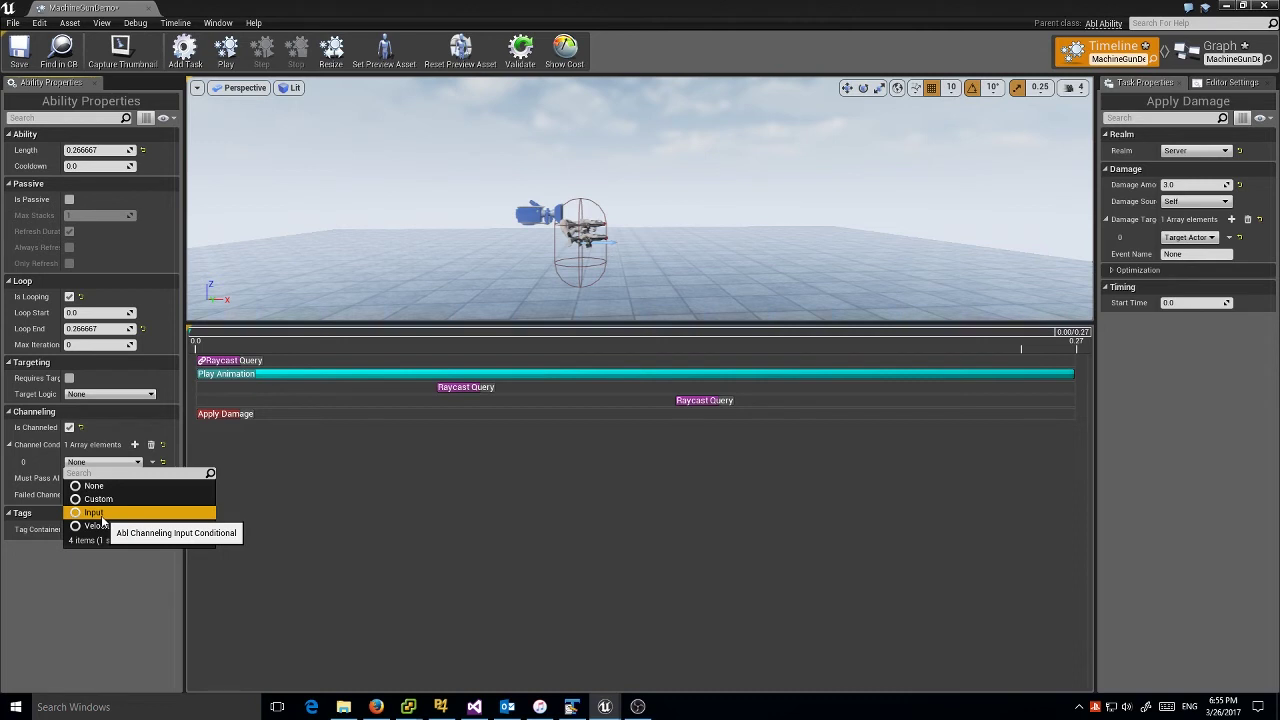
pyautogui.click(101, 520)
pyautogui.click(16, 462)
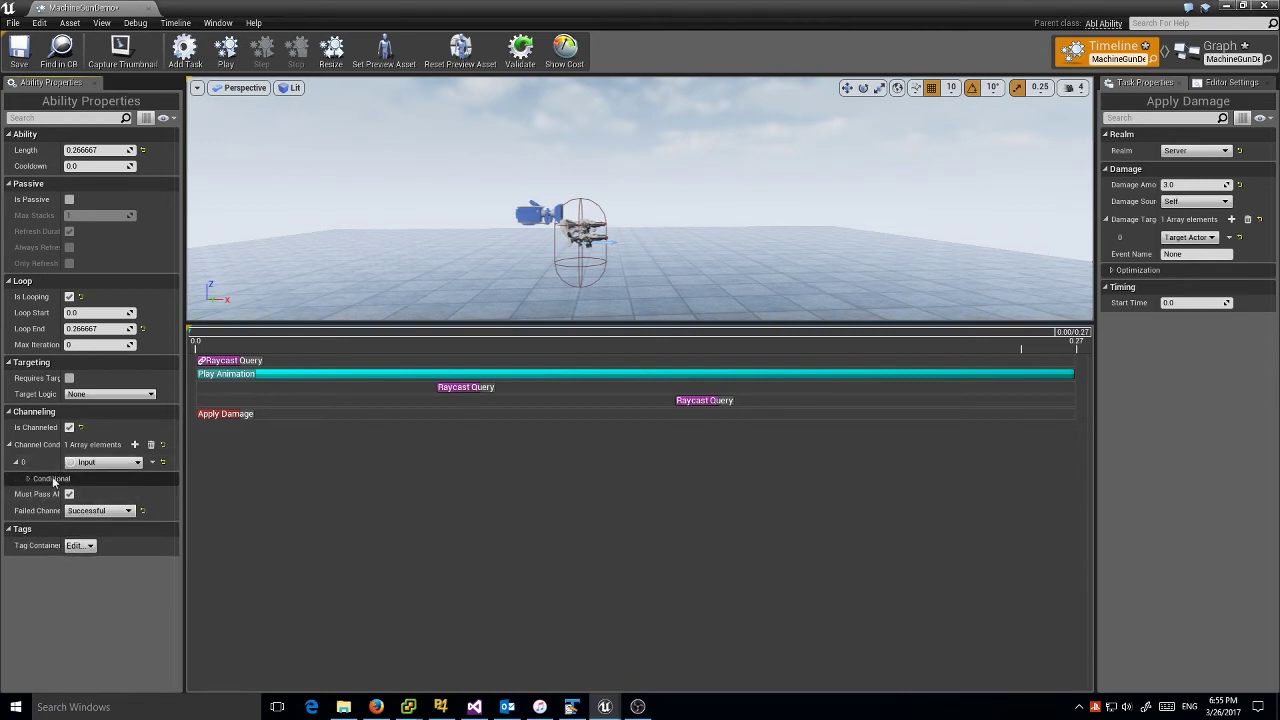
pyautogui.click(28, 479)
pyautogui.click(134, 495)
pyautogui.click(99, 513)
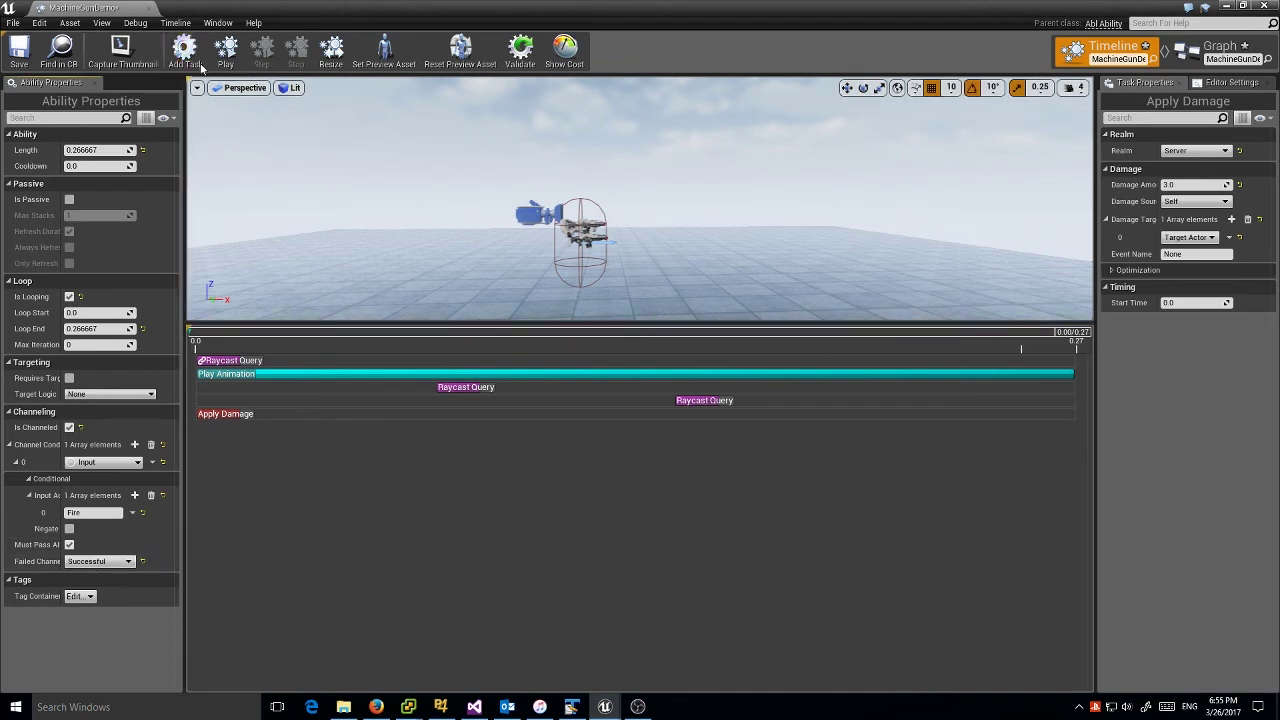
pyautogui.click(12, 58)
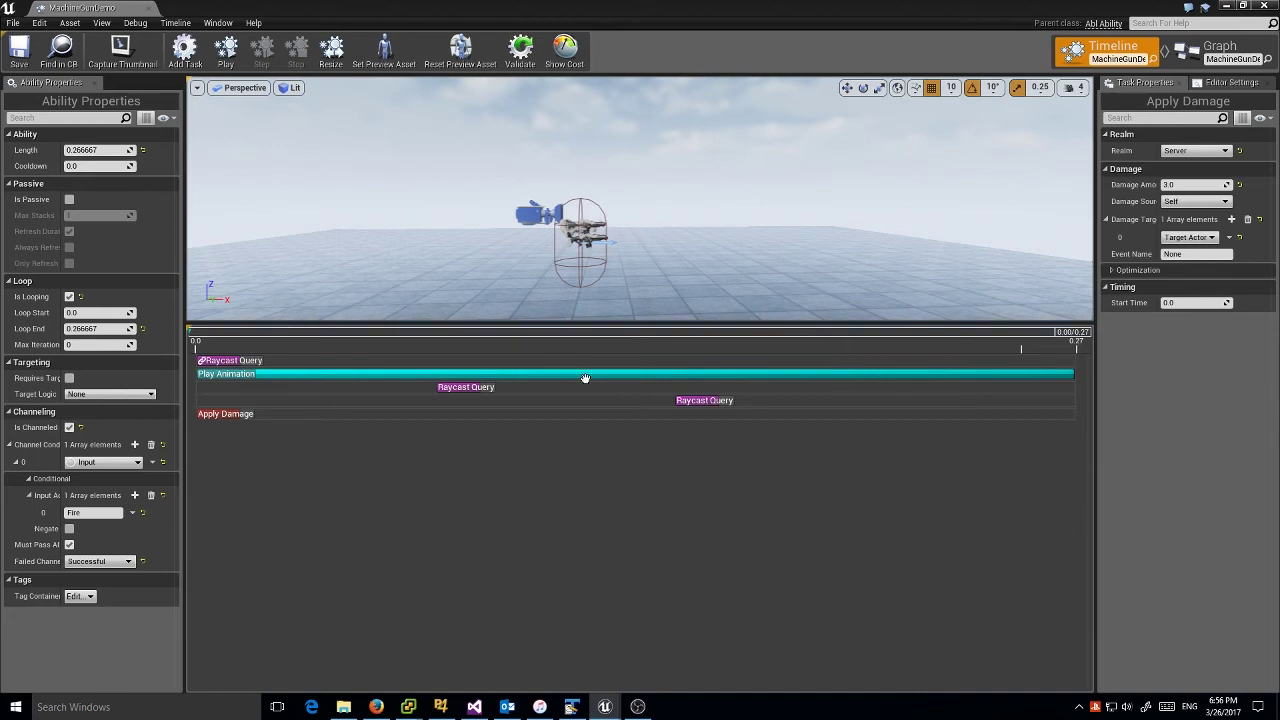
pyautogui.click(1266, 7)
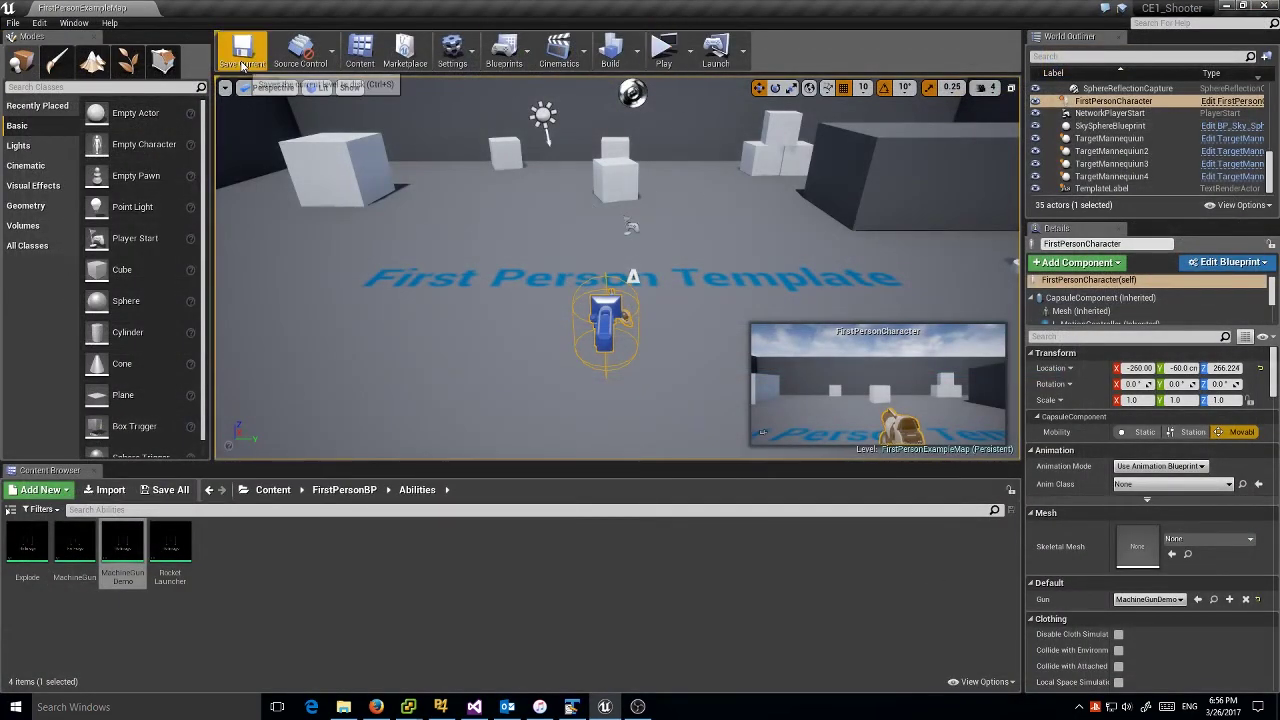
# - Play the level and fire continuously at the row of target mannequins to test the looping, channeled gun
pyautogui.click(664, 50)
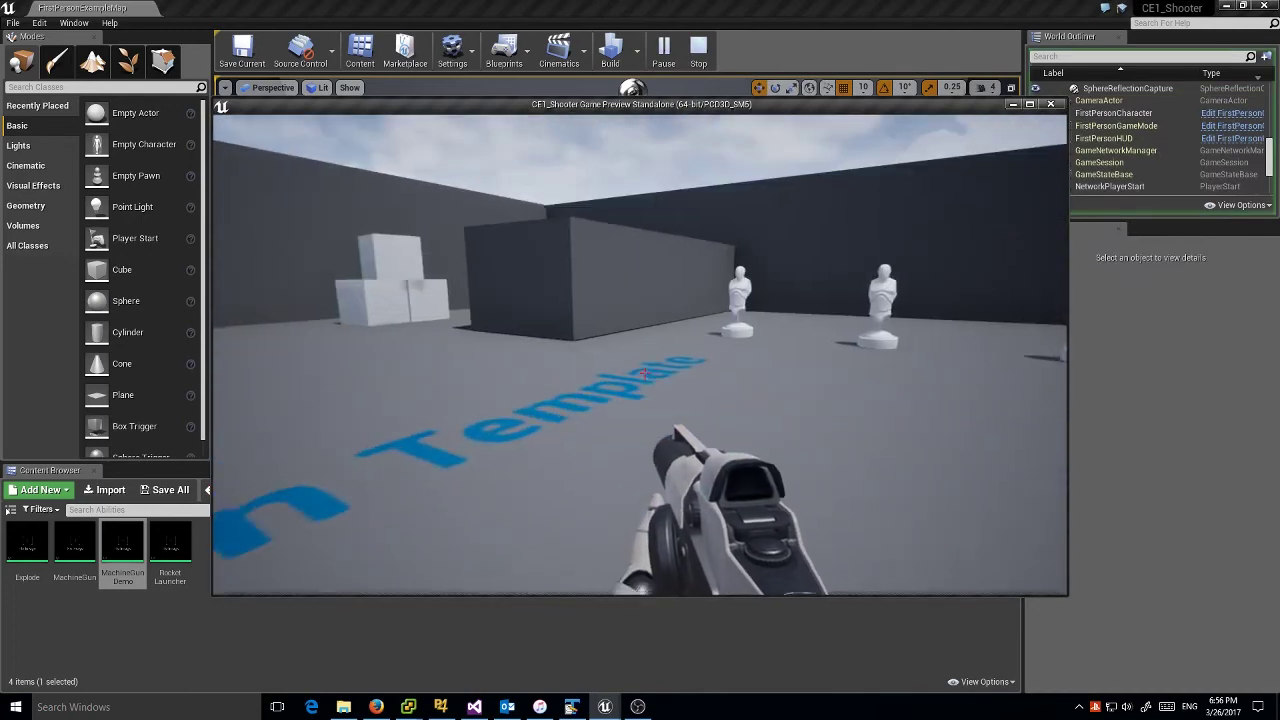
pyautogui.press('w')
pyautogui.click(645, 373)
pyautogui.click(645, 373)
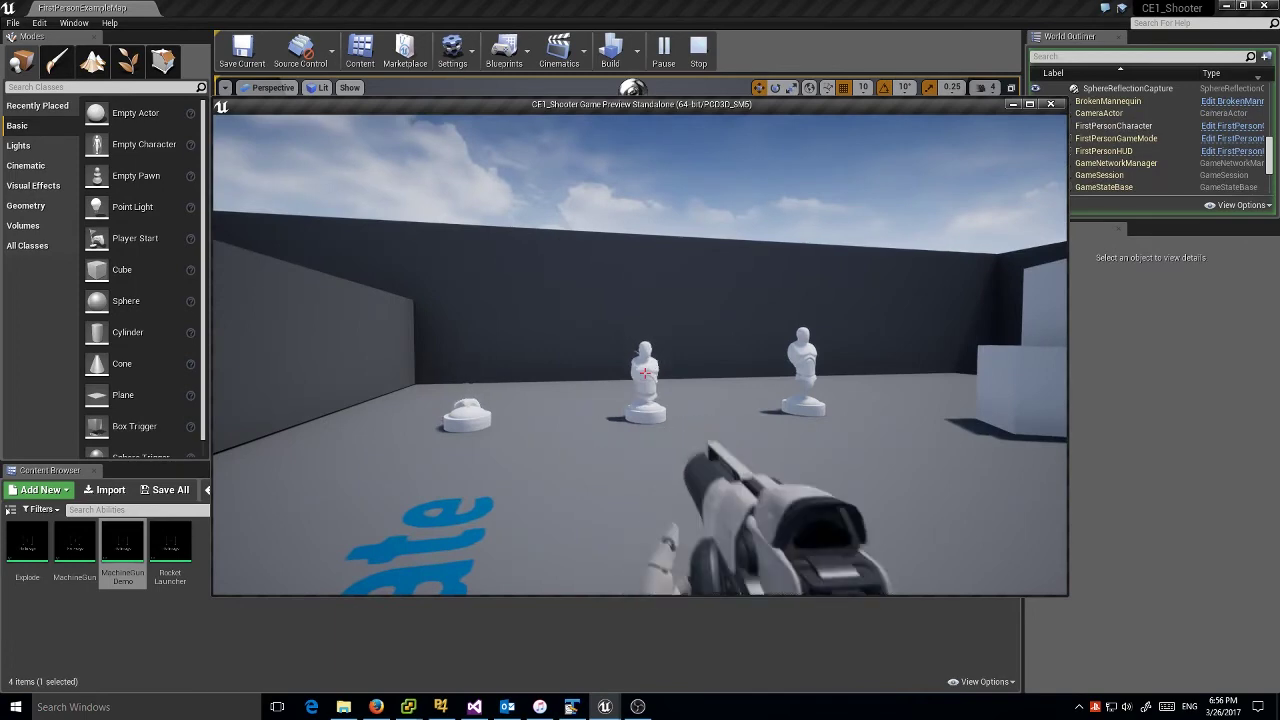
pyautogui.click(645, 373)
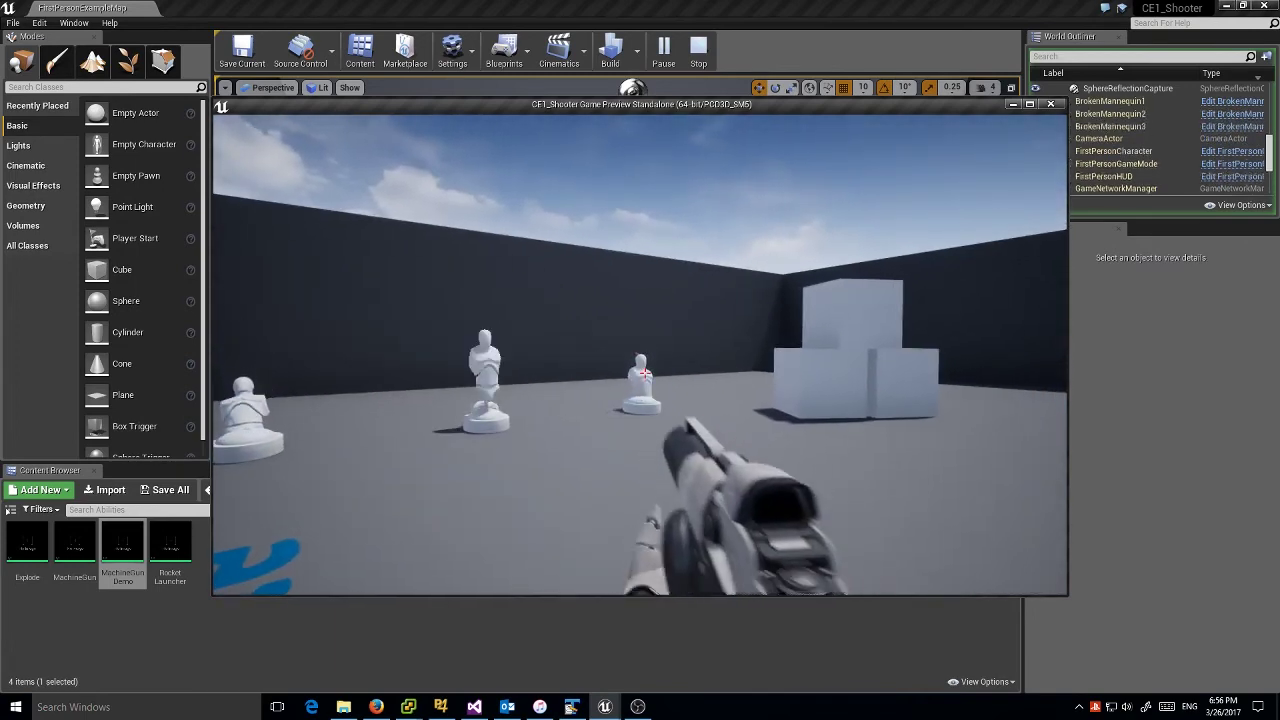
pyautogui.click(645, 373)
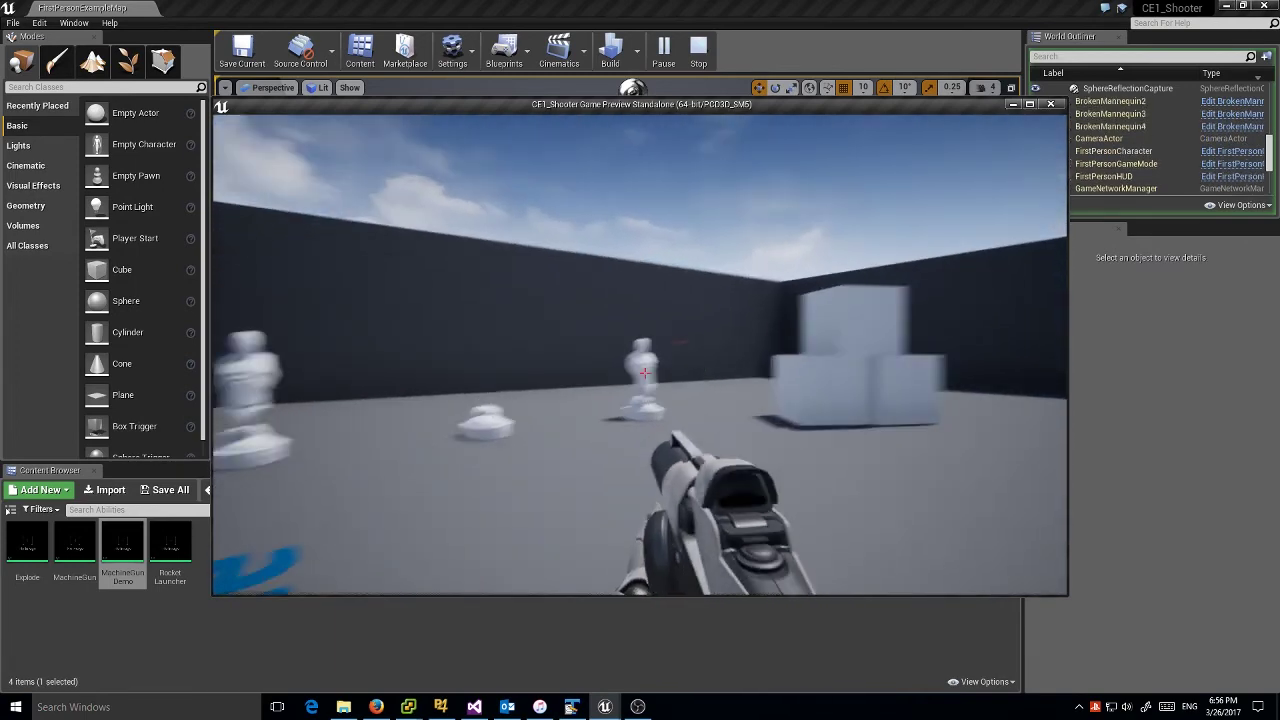
pyautogui.click(645, 373)
pyautogui.click(645, 373)
# - Walk up to the mannequin behind the white cube and shoot it to test the channeled fire
pyautogui.press('w')
pyautogui.press('w')
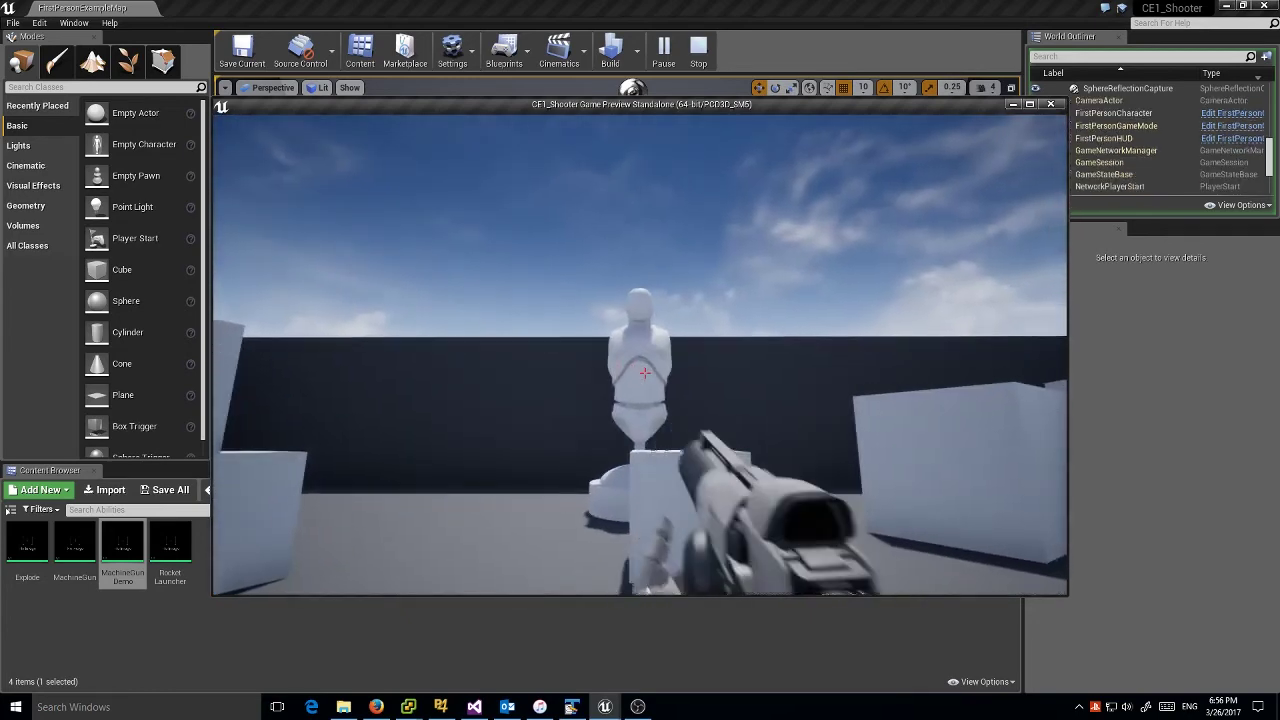
pyautogui.click(645, 373)
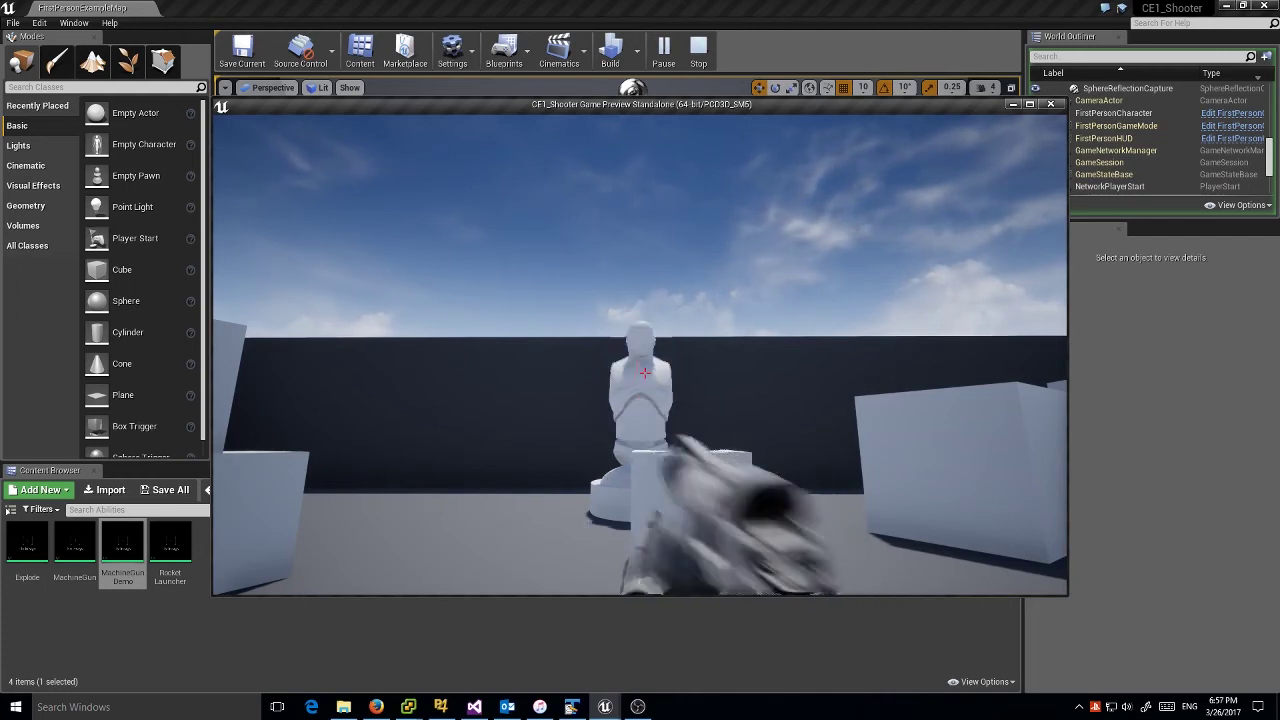
pyautogui.click(645, 373)
# - Turn back to the row of mannequins and shoot them one after another
pyautogui.click(645, 373)
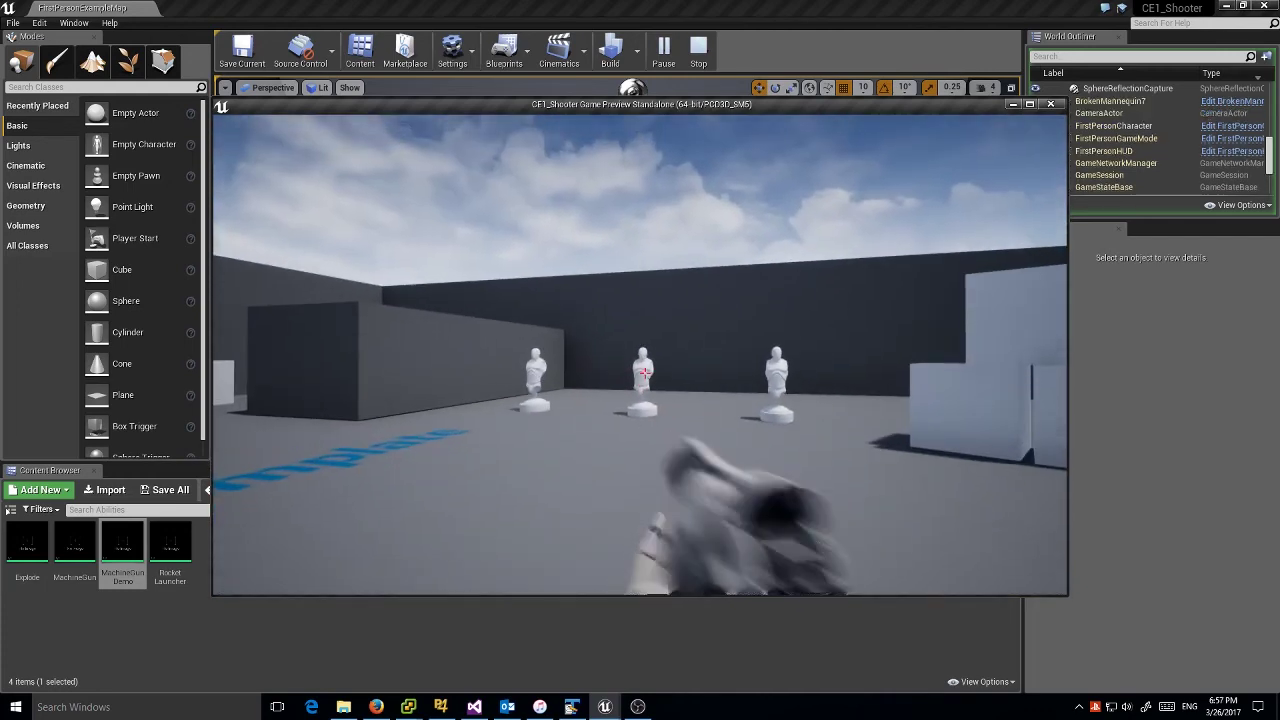
pyautogui.click(645, 373)
pyautogui.press('w')
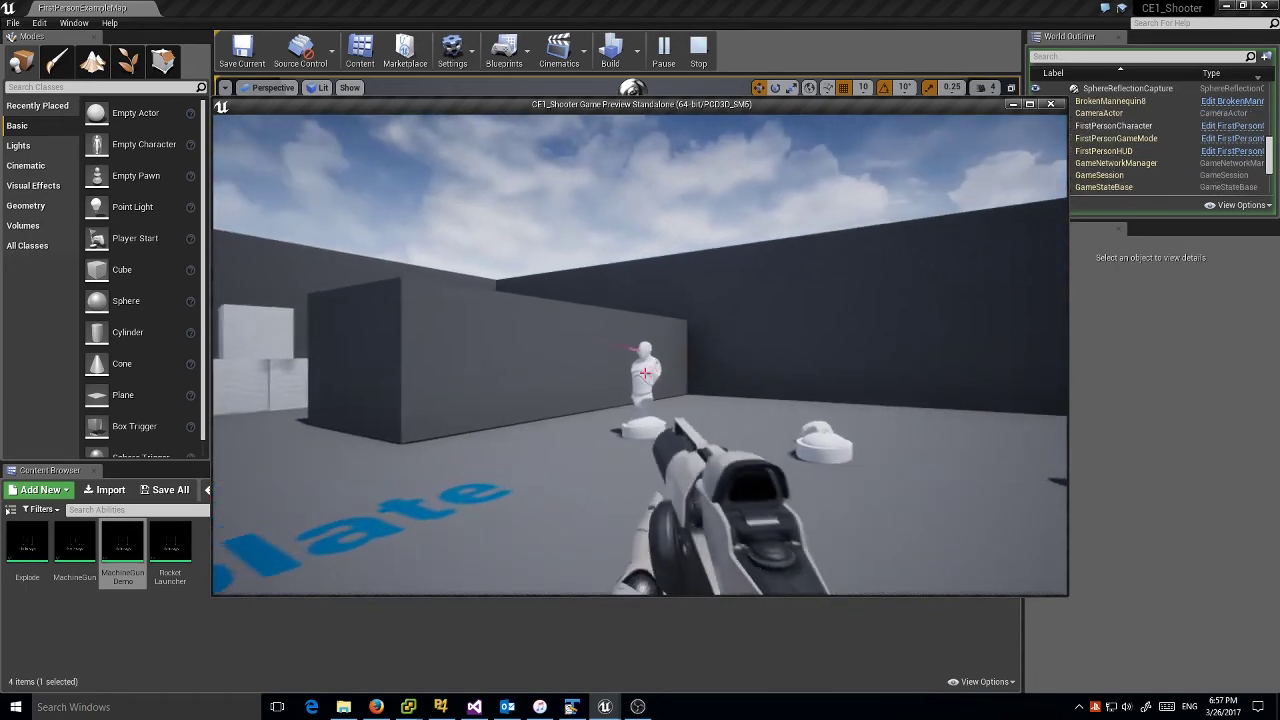
pyautogui.click(645, 373)
# - Move across the arena and spray continuous gunfire along the wall behind the white cubes
pyautogui.press('a')
pyautogui.press('s')
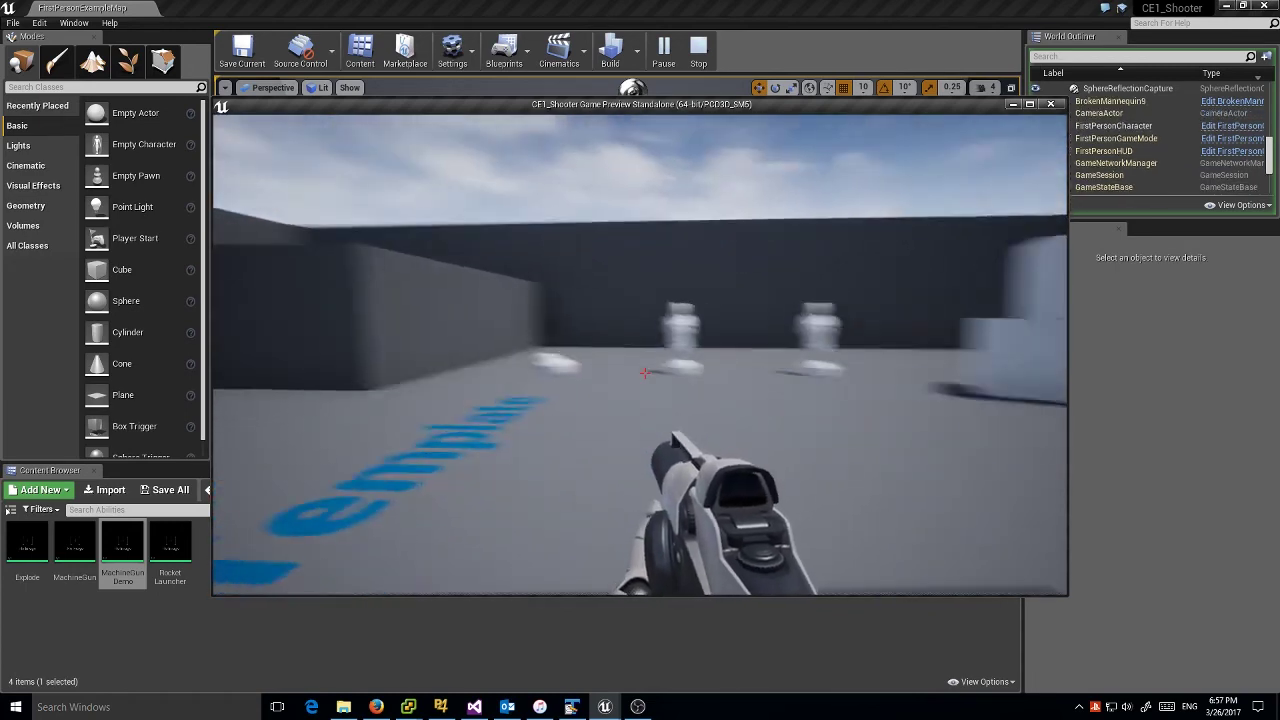
pyautogui.press('a')
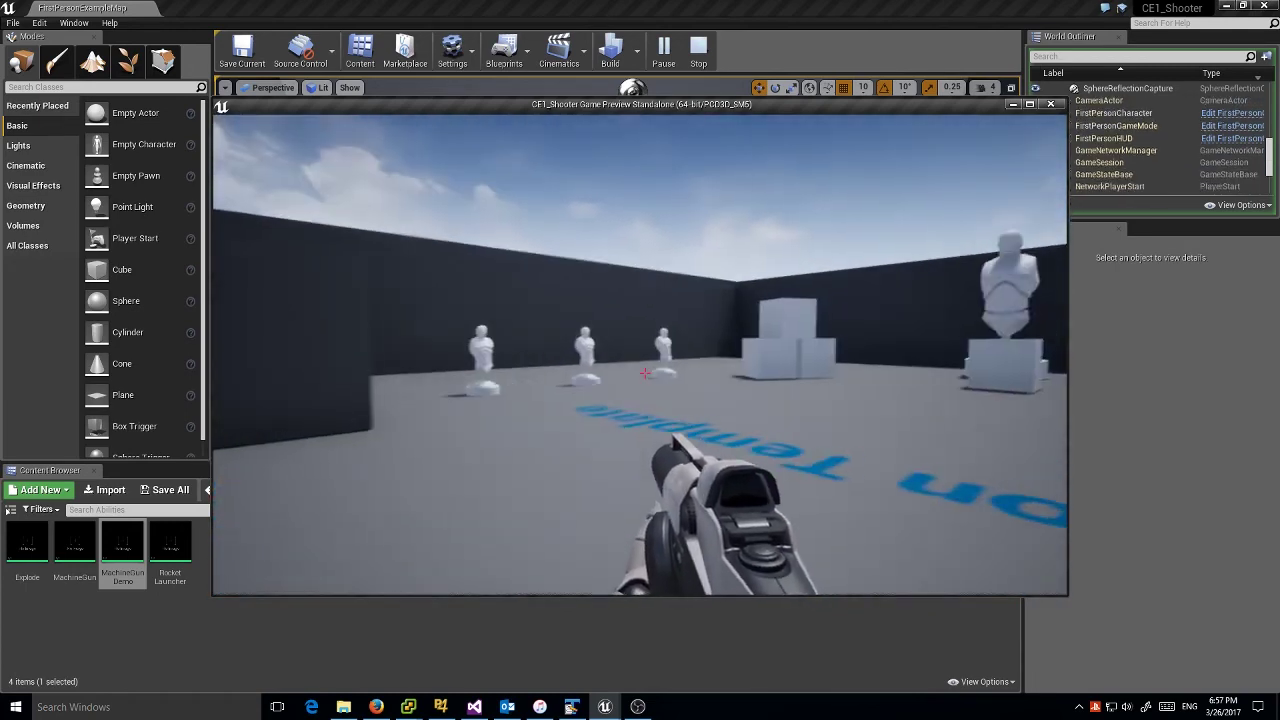
pyautogui.press('d')
pyautogui.press('d')
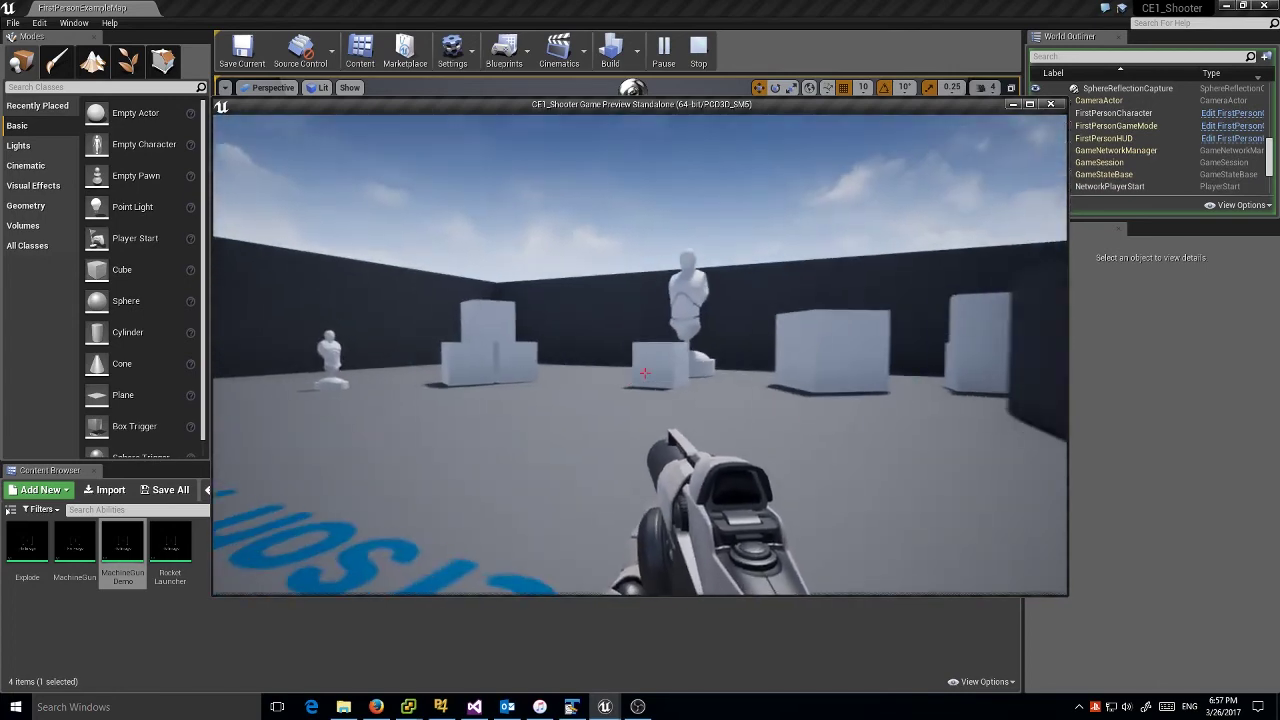
pyautogui.press('w')
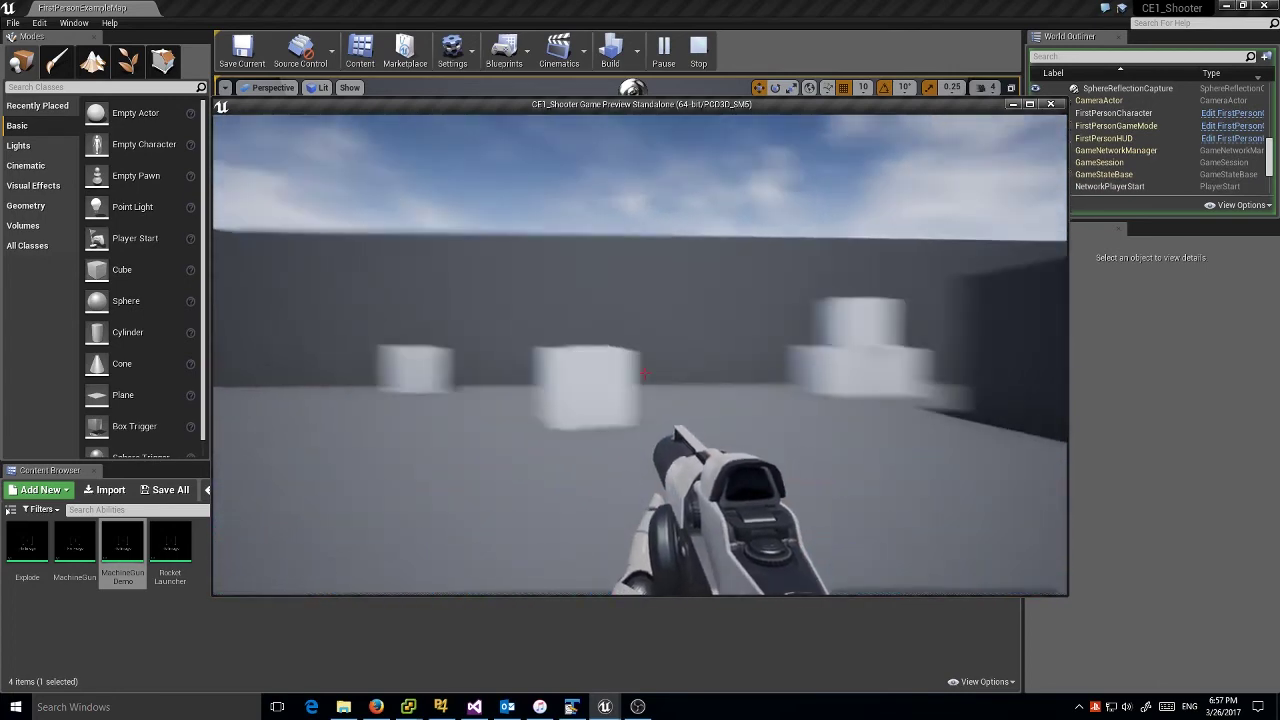
pyautogui.press('w')
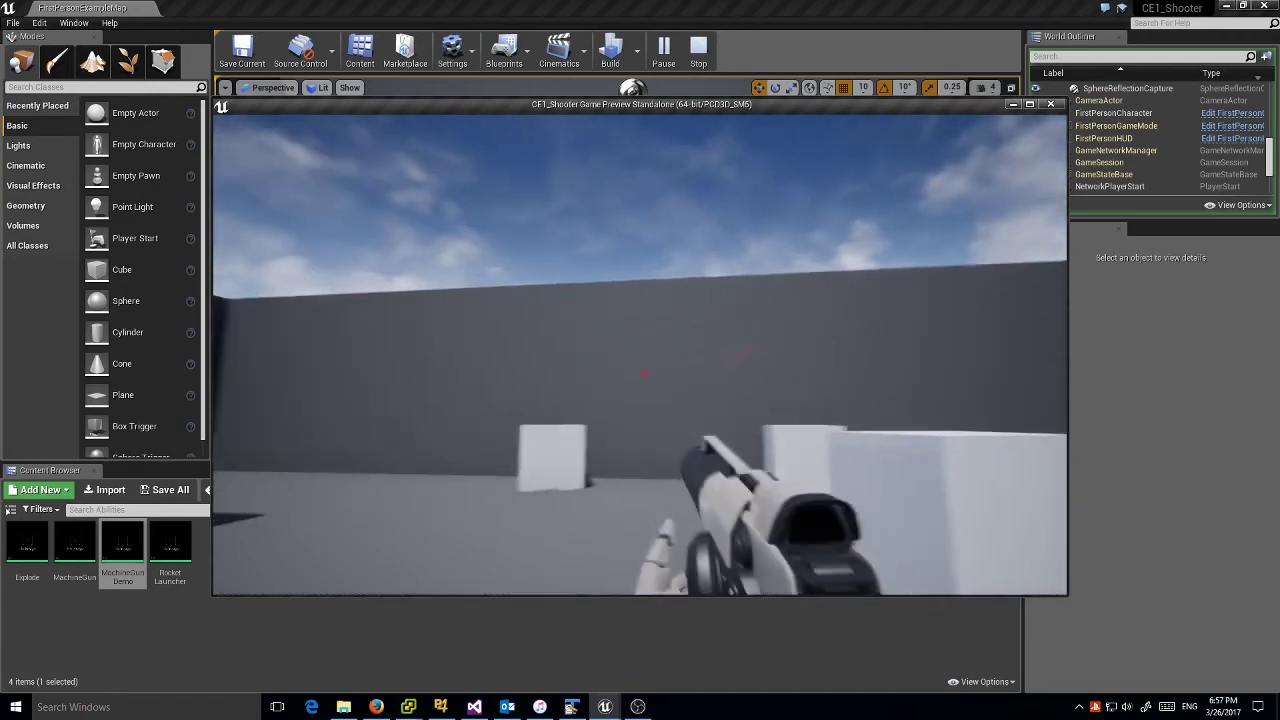
pyautogui.click(644, 373)
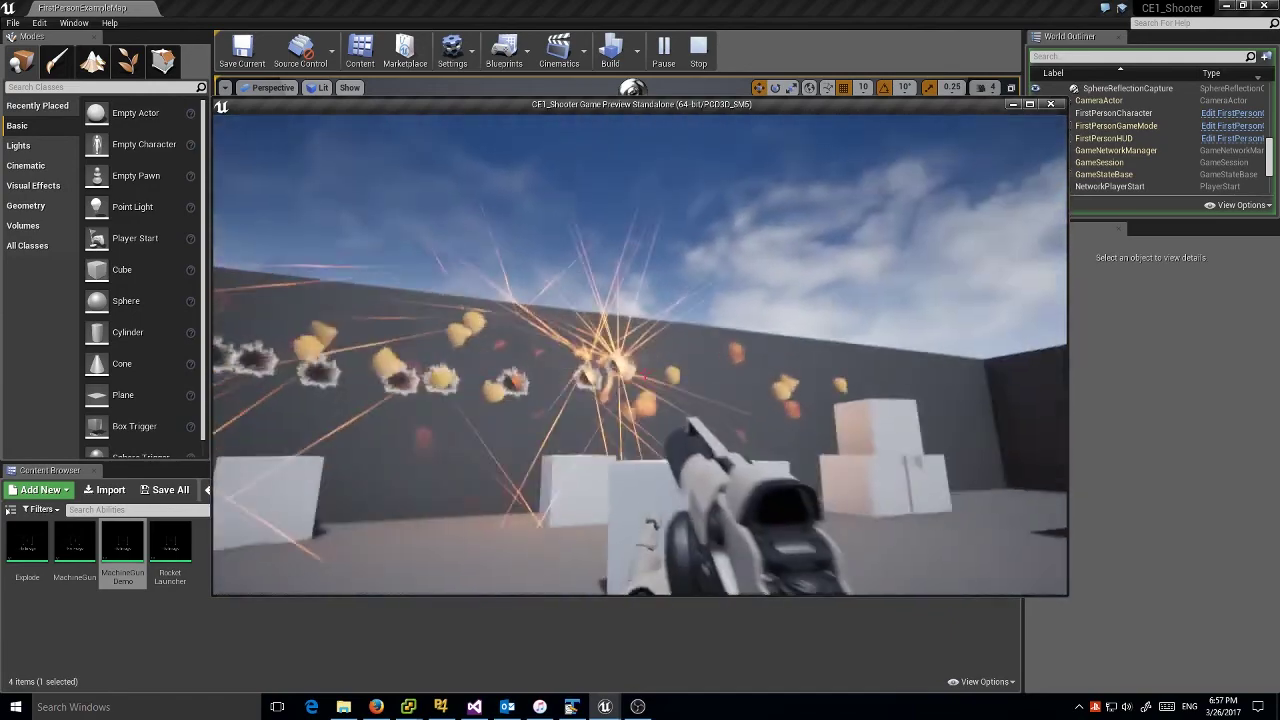
# - Test the explosive secondary shot on the cubes by the wall and on the row of mannequins
pyautogui.rightClick(645, 373)
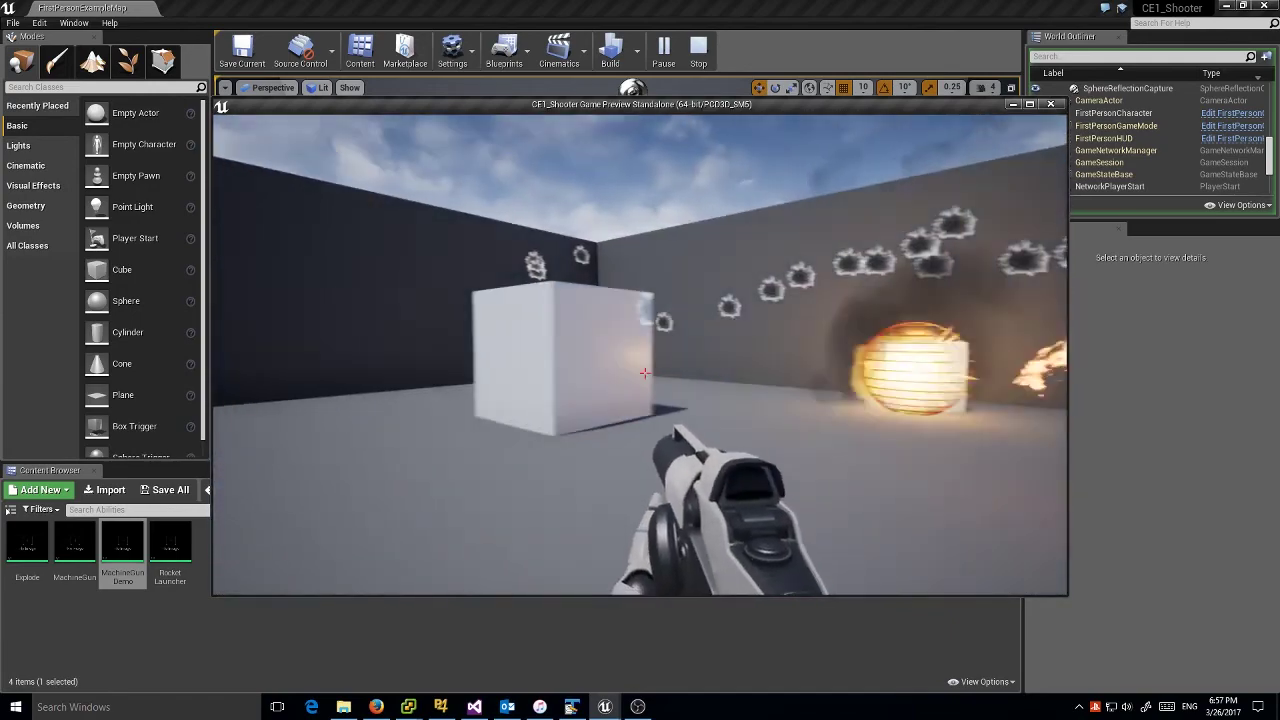
pyautogui.rightClick(645, 373)
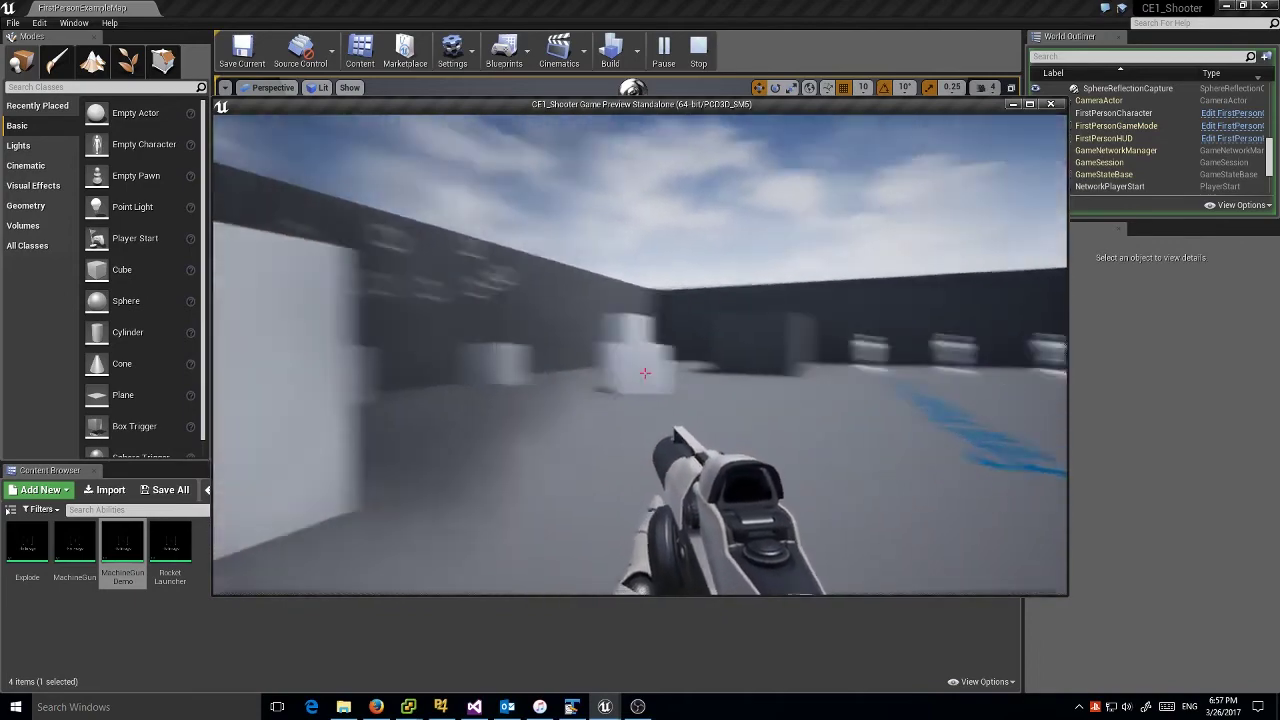
pyautogui.click(645, 373)
pyautogui.press('w')
pyautogui.click(645, 373)
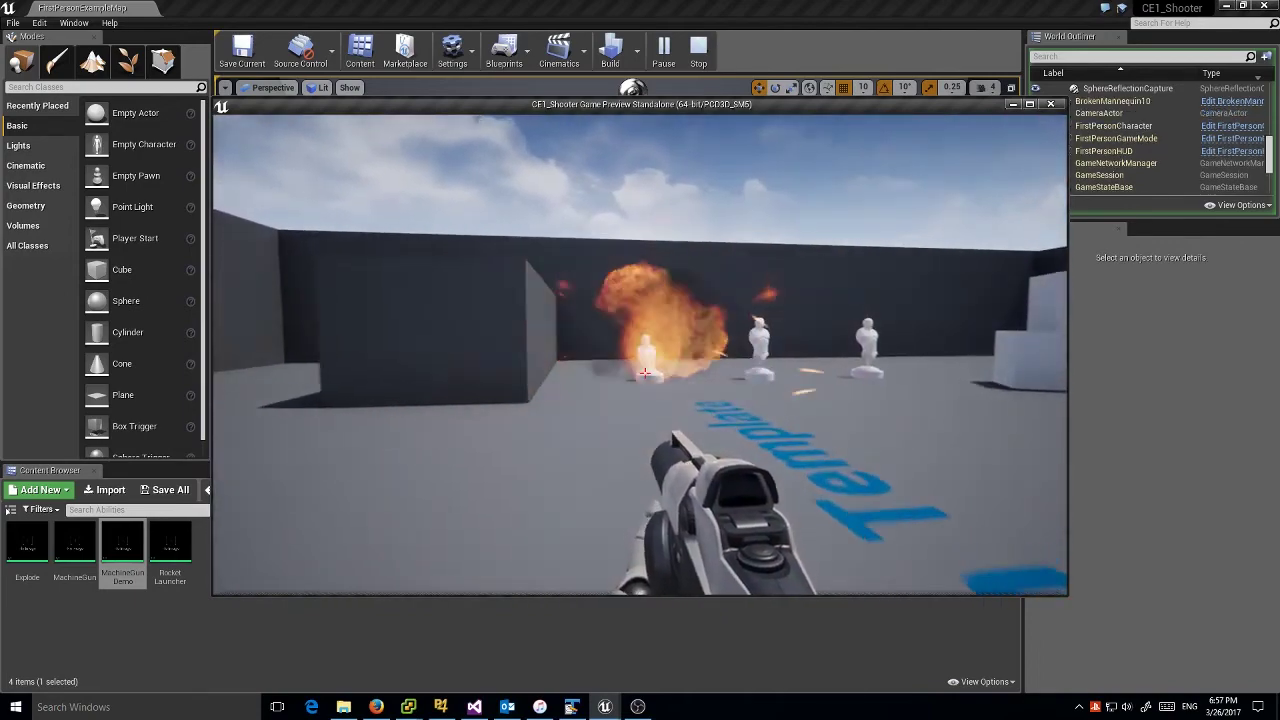
pyautogui.click(645, 373)
pyautogui.click(645, 373)
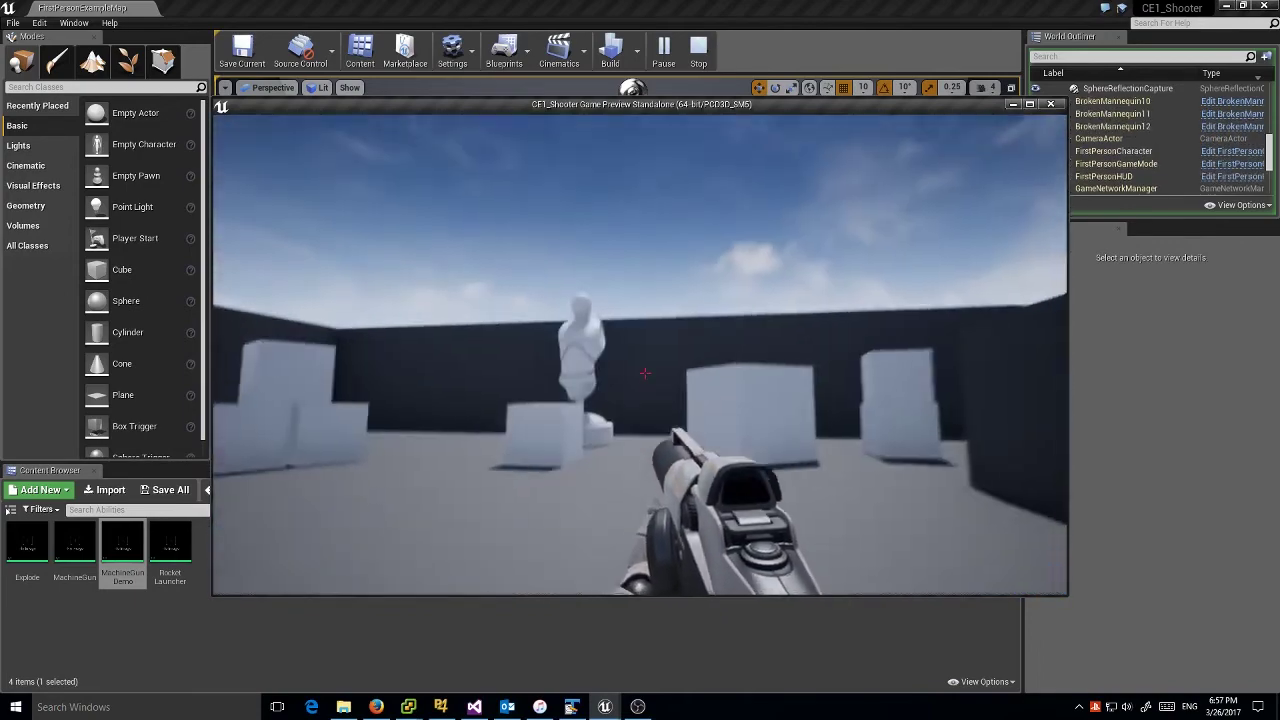
# - Fire explosive shots at the mannequin behind the white cube and again at the row of mannequins
pyautogui.click(645, 373)
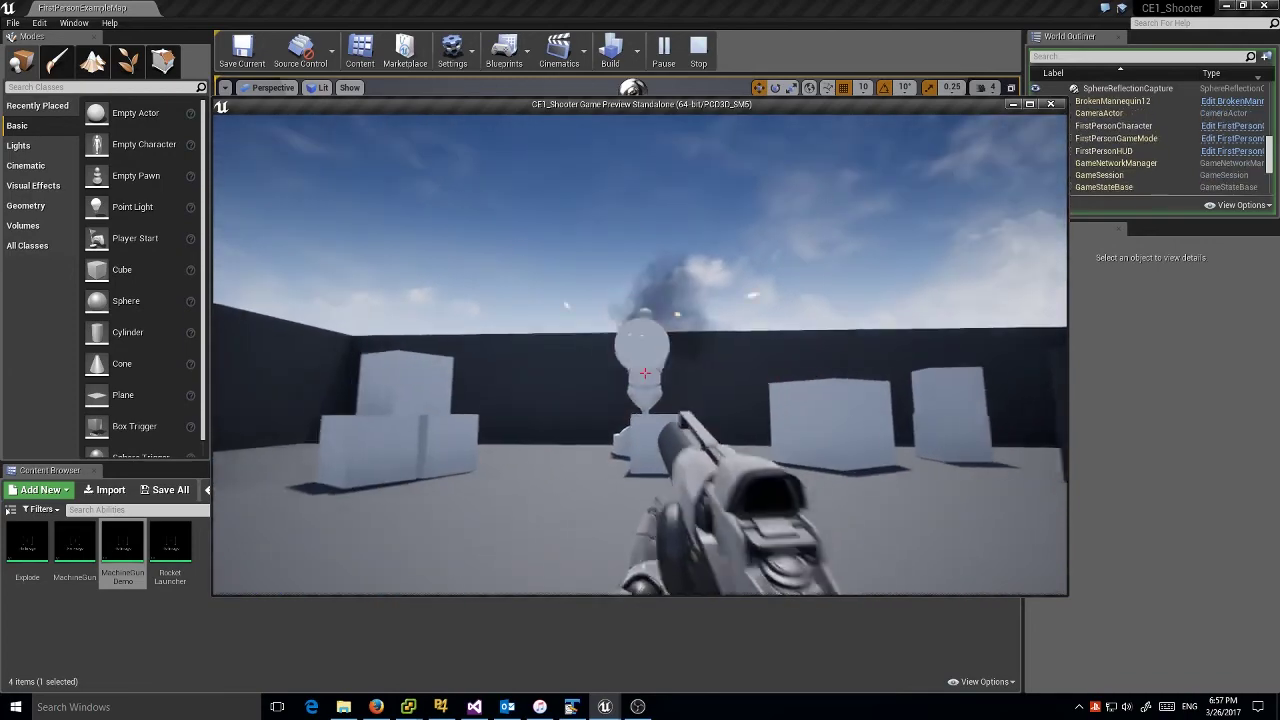
pyautogui.click(645, 373)
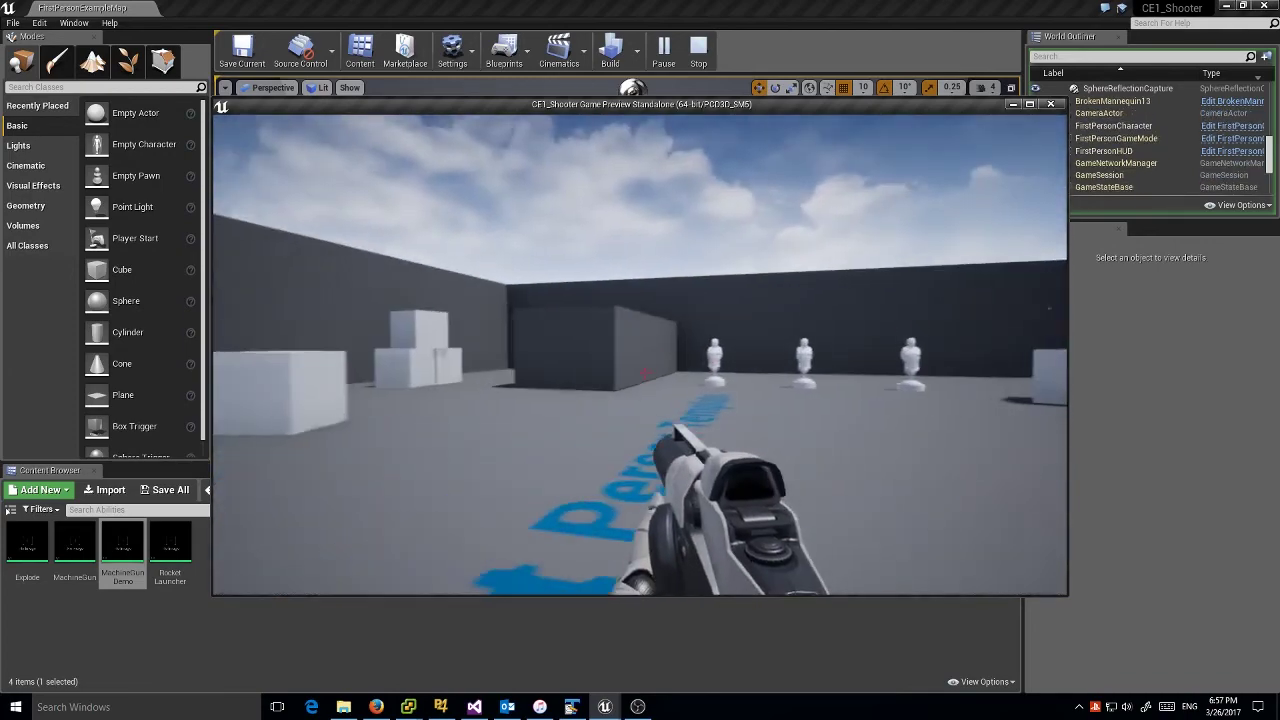
pyautogui.click(645, 373)
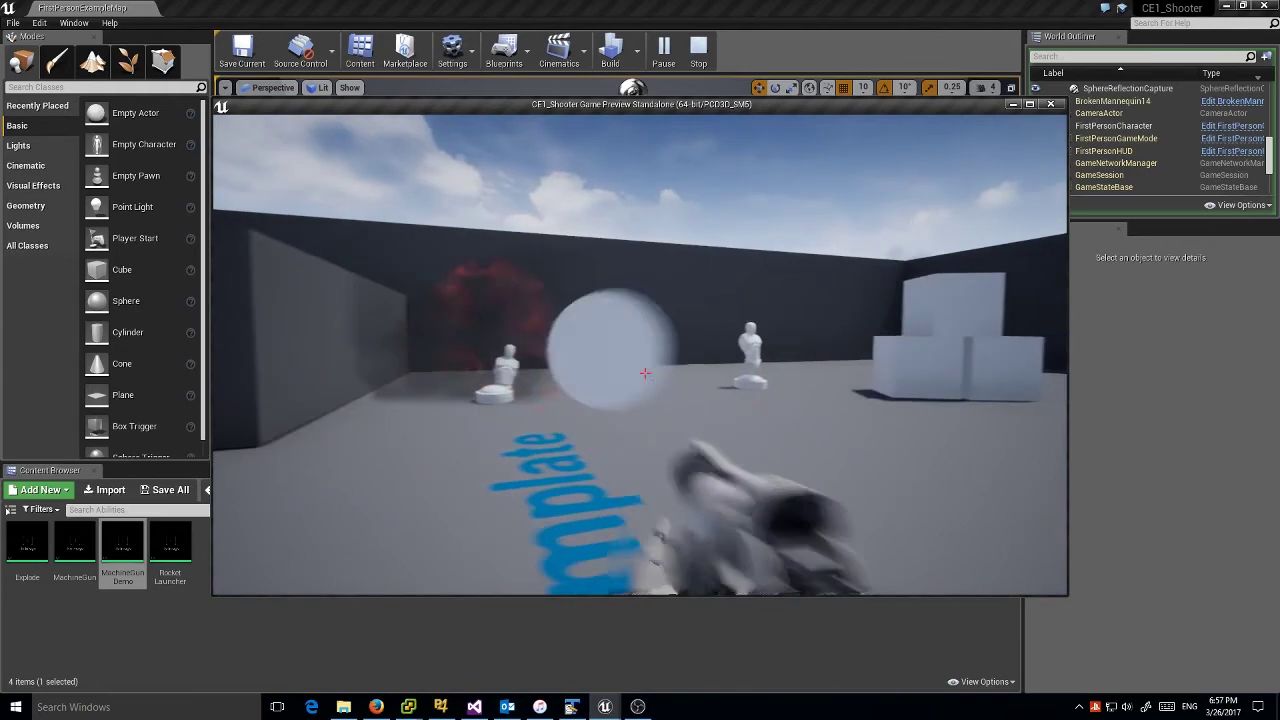
pyautogui.click(645, 373)
pyautogui.click(645, 373)
pyautogui.press('a')
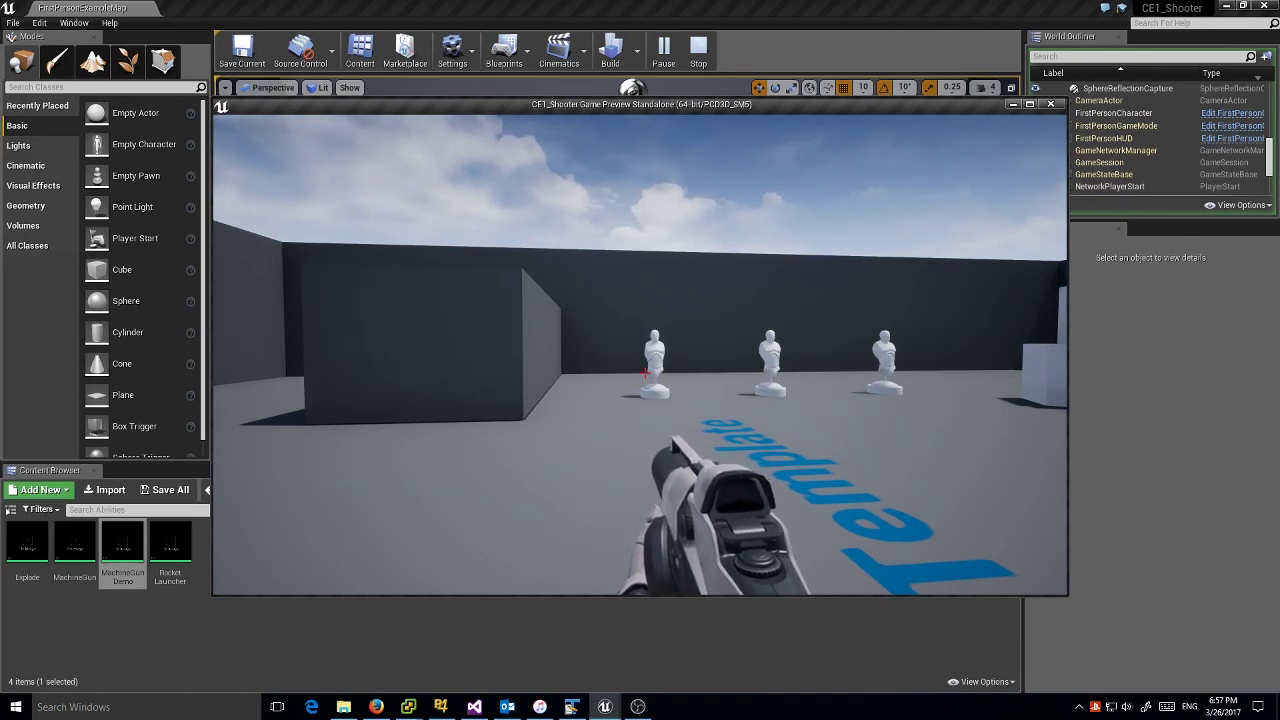
pyautogui.moveTo(645, 373)
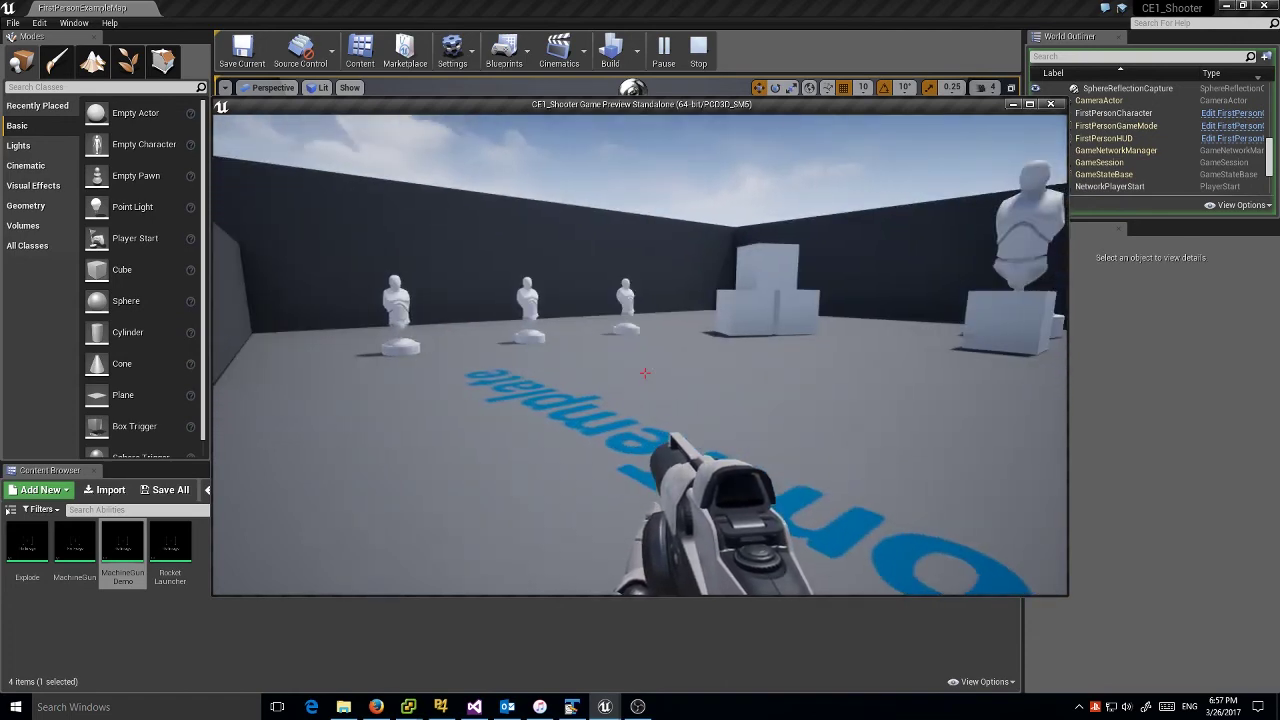
# - End the single-player play session and set the number of players for play sessions to 2
pyautogui.press('Escape')
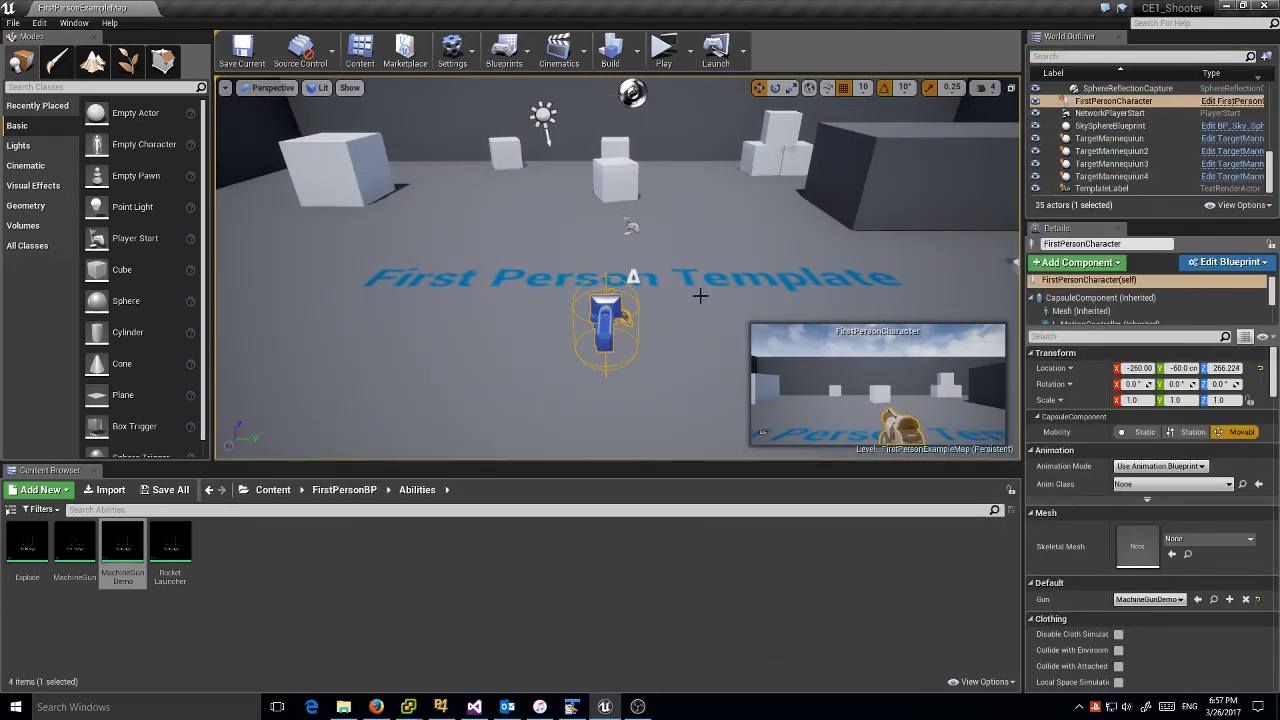
pyautogui.click(689, 50)
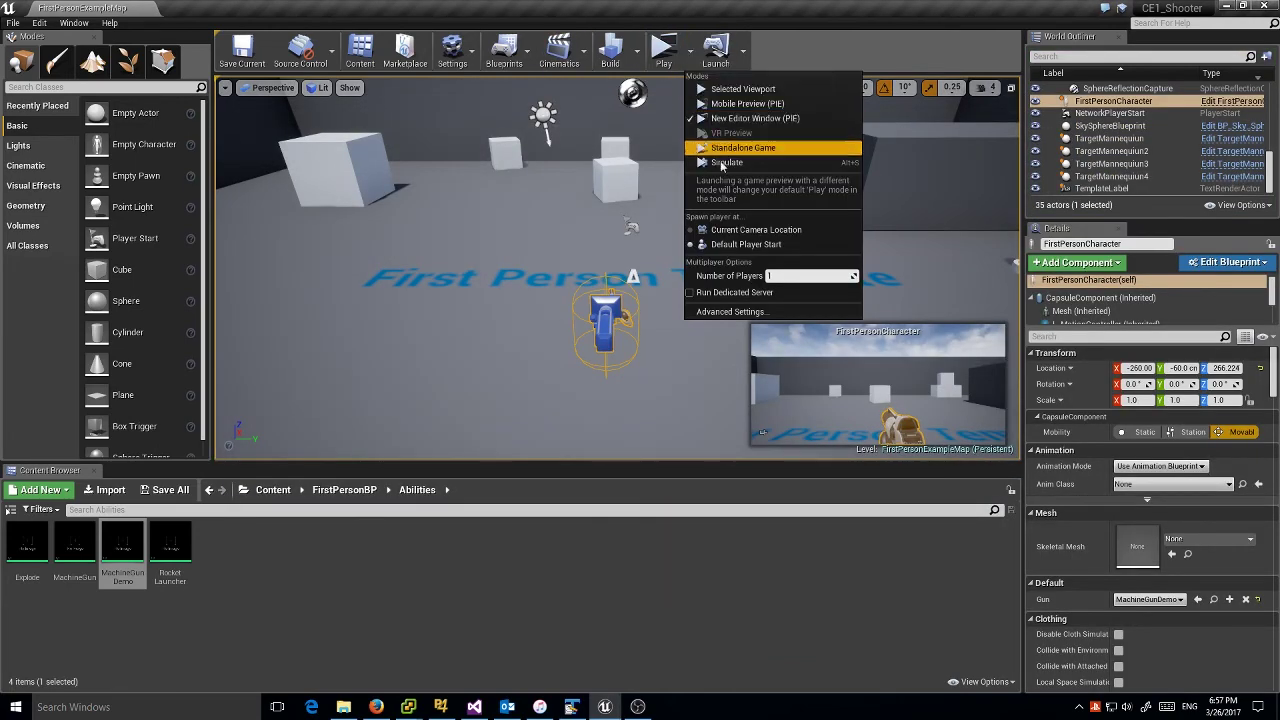
pyautogui.click(793, 276)
pyautogui.write('2')
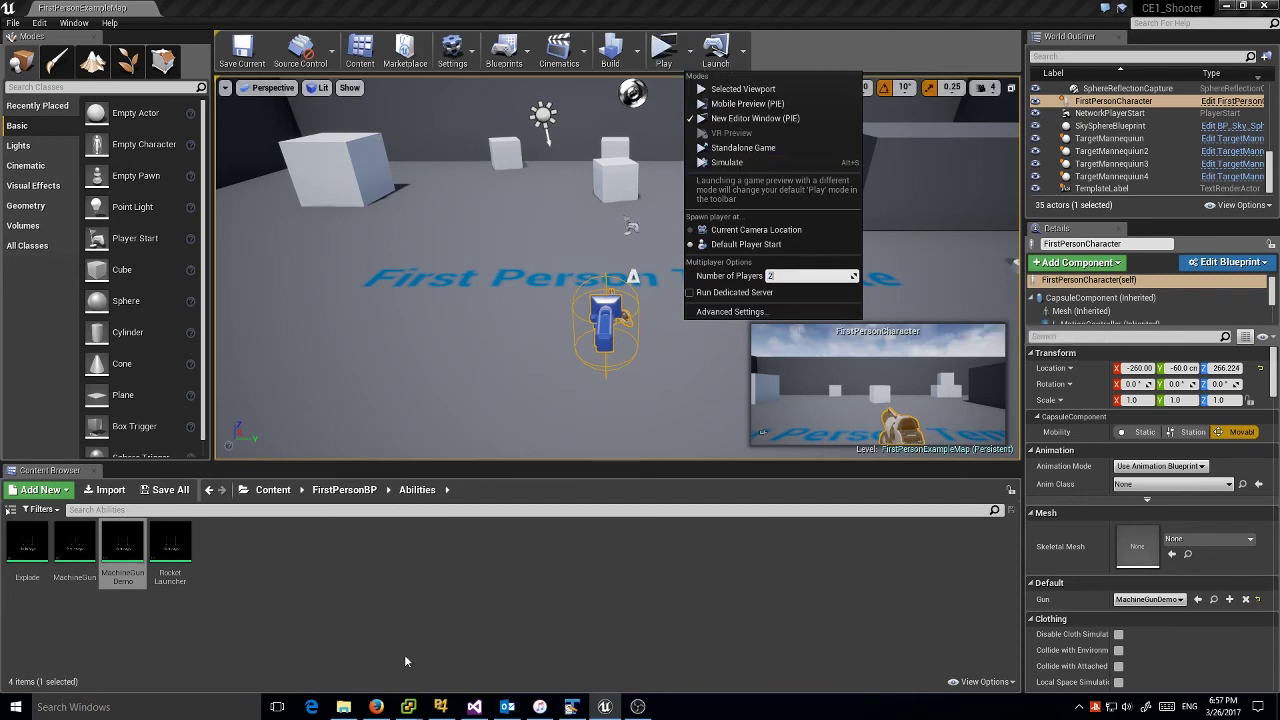
pyautogui.click(454, 596)
pyautogui.click(455, 602)
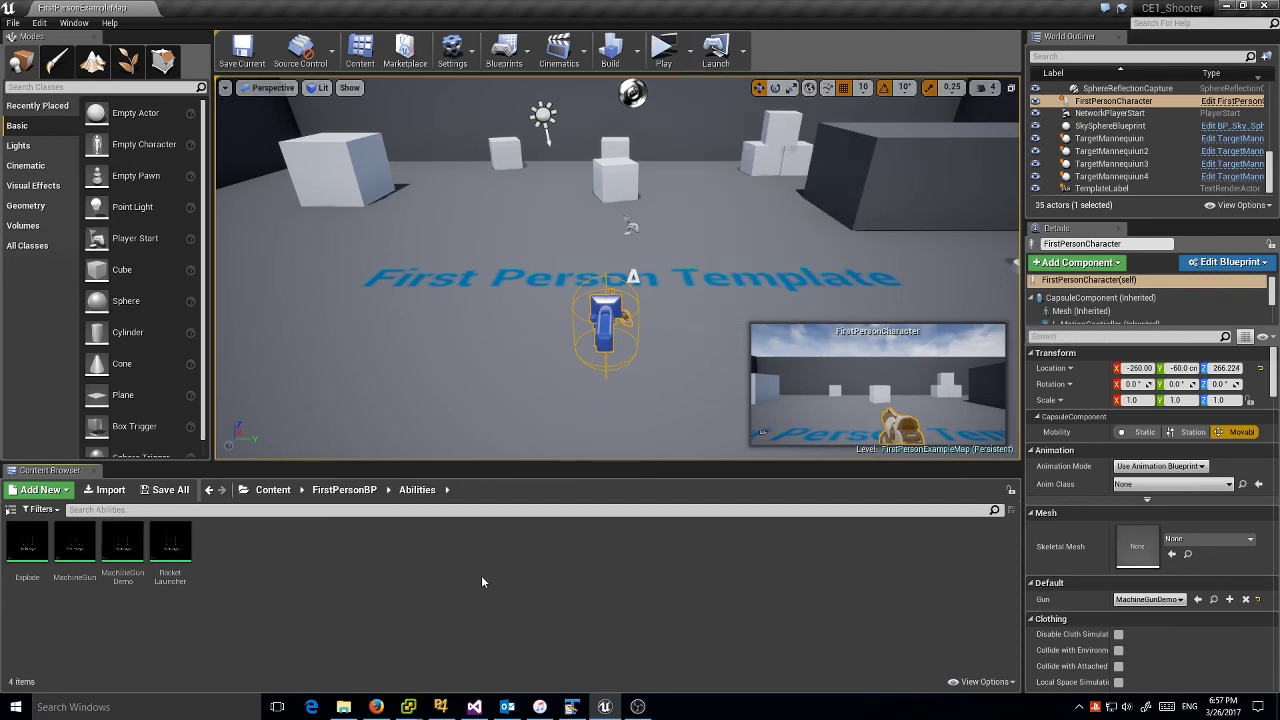
# - Open the MachineGunDemo ability and examine the realm settings of its Apply Damage, Raycast Query and Play Animation tasks
pyautogui.doubleClick(122, 545)
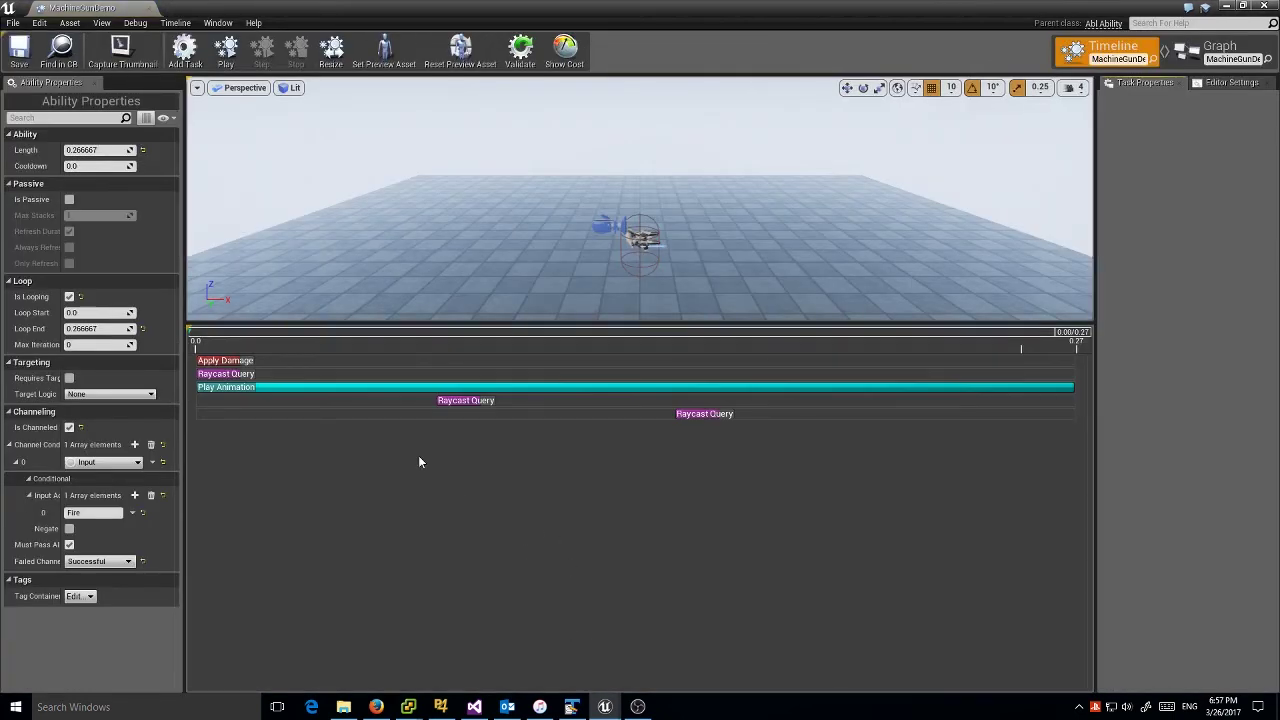
pyautogui.click(206, 360)
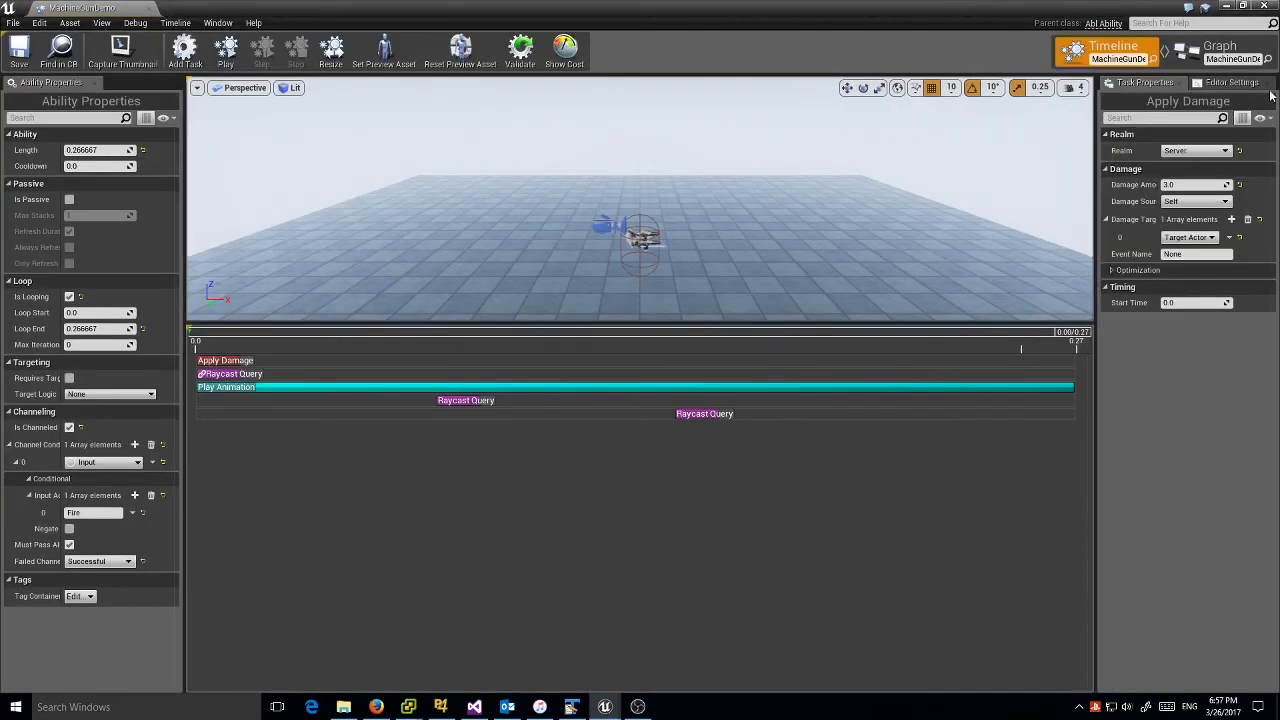
pyautogui.click(225, 373)
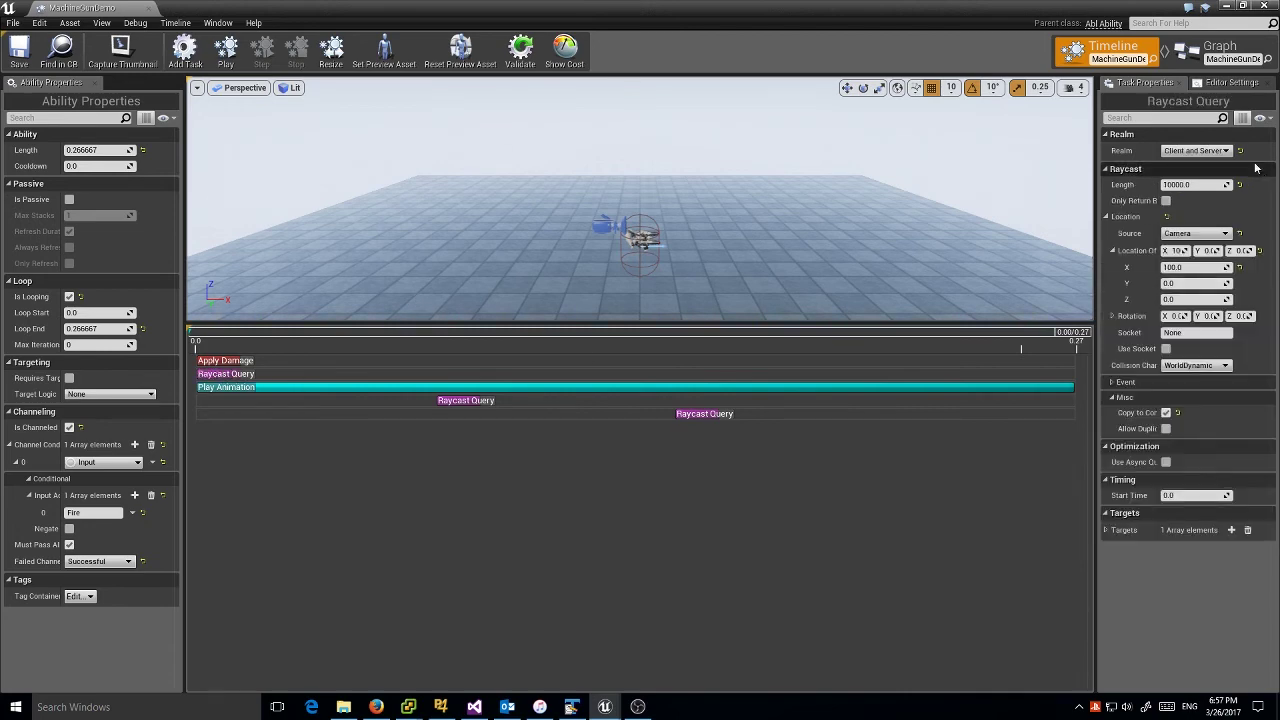
pyautogui.click(292, 387)
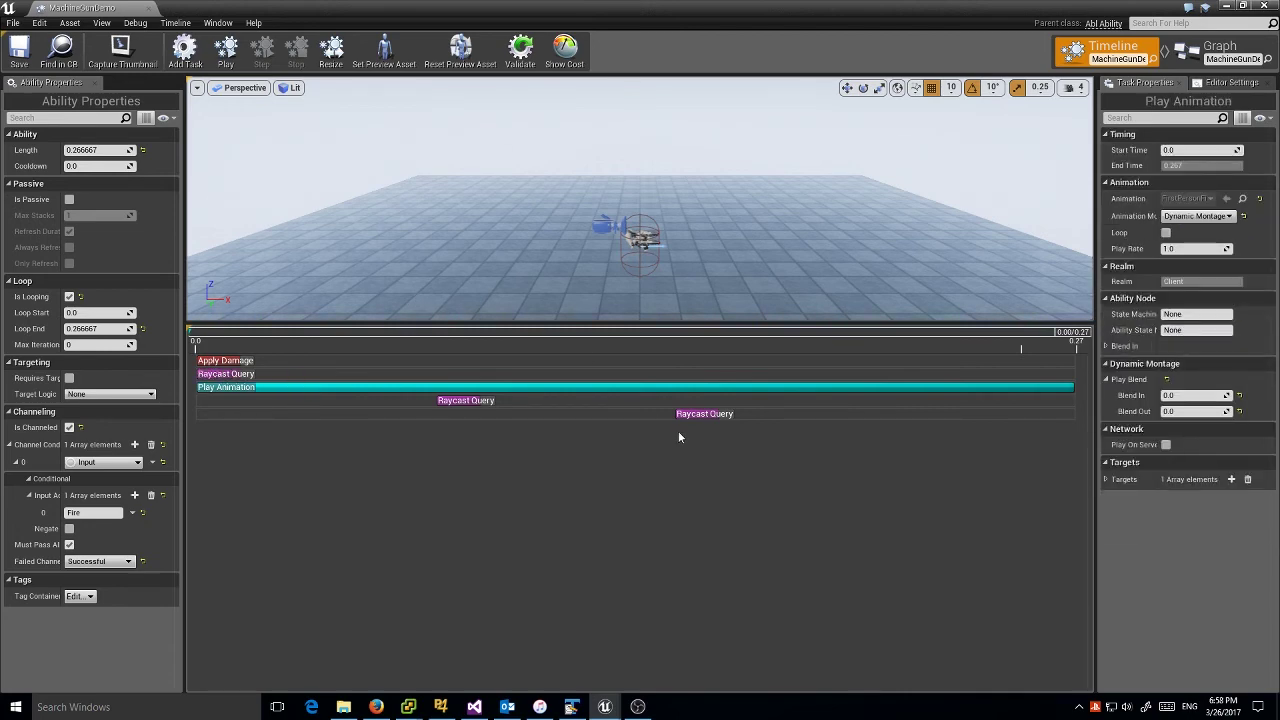
pyautogui.click(489, 403)
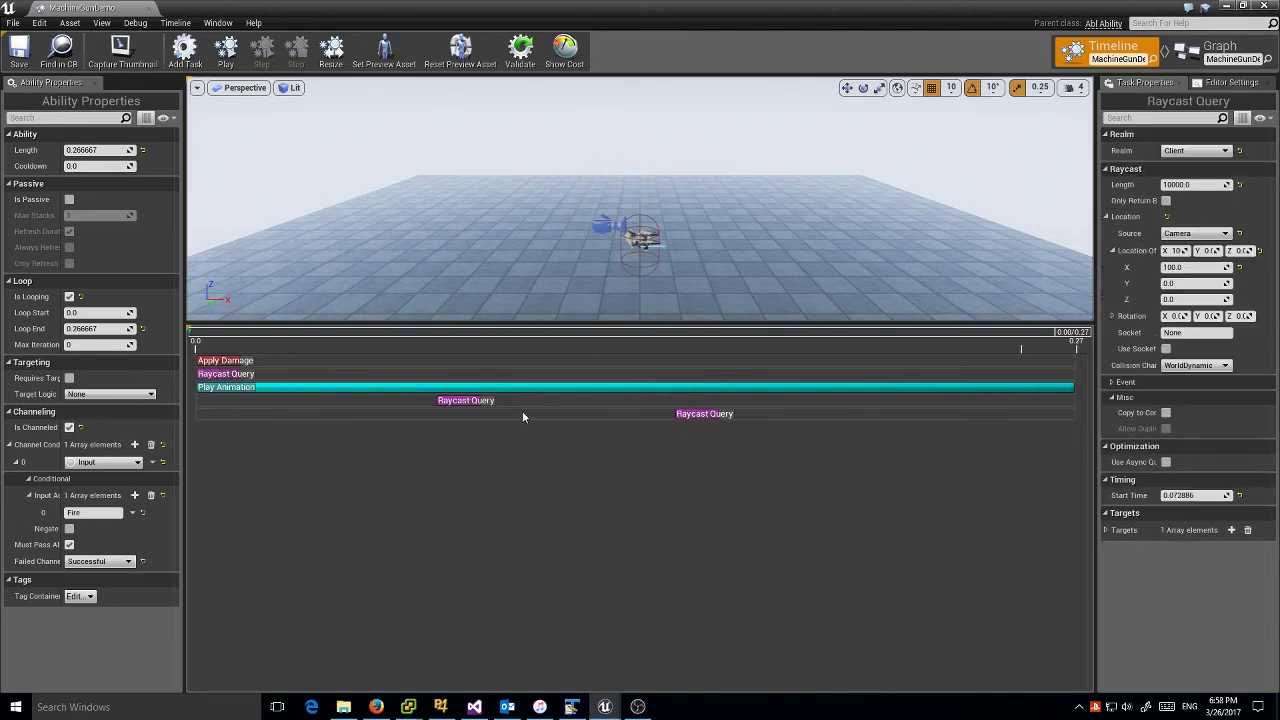
pyautogui.click(694, 414)
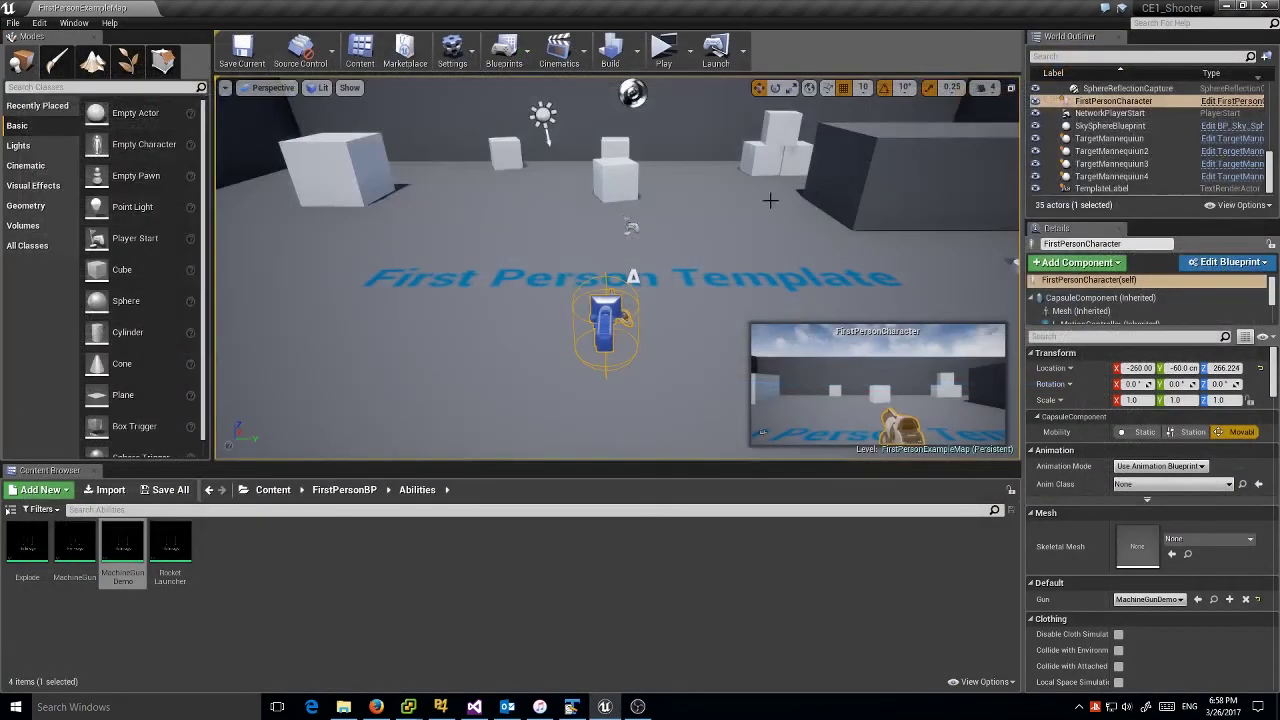
# - Start the two-player play session and move the server player until it faces the row of mannequins
pyautogui.click(663, 48)
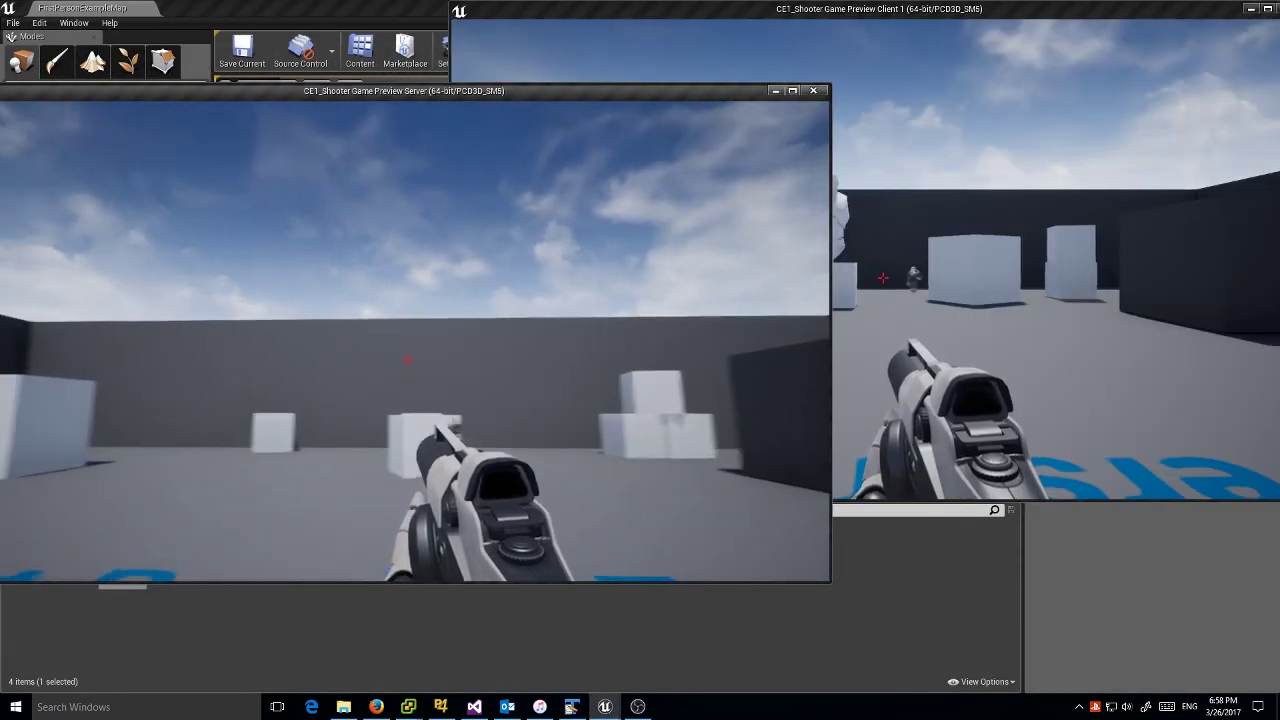
pyautogui.press('w')
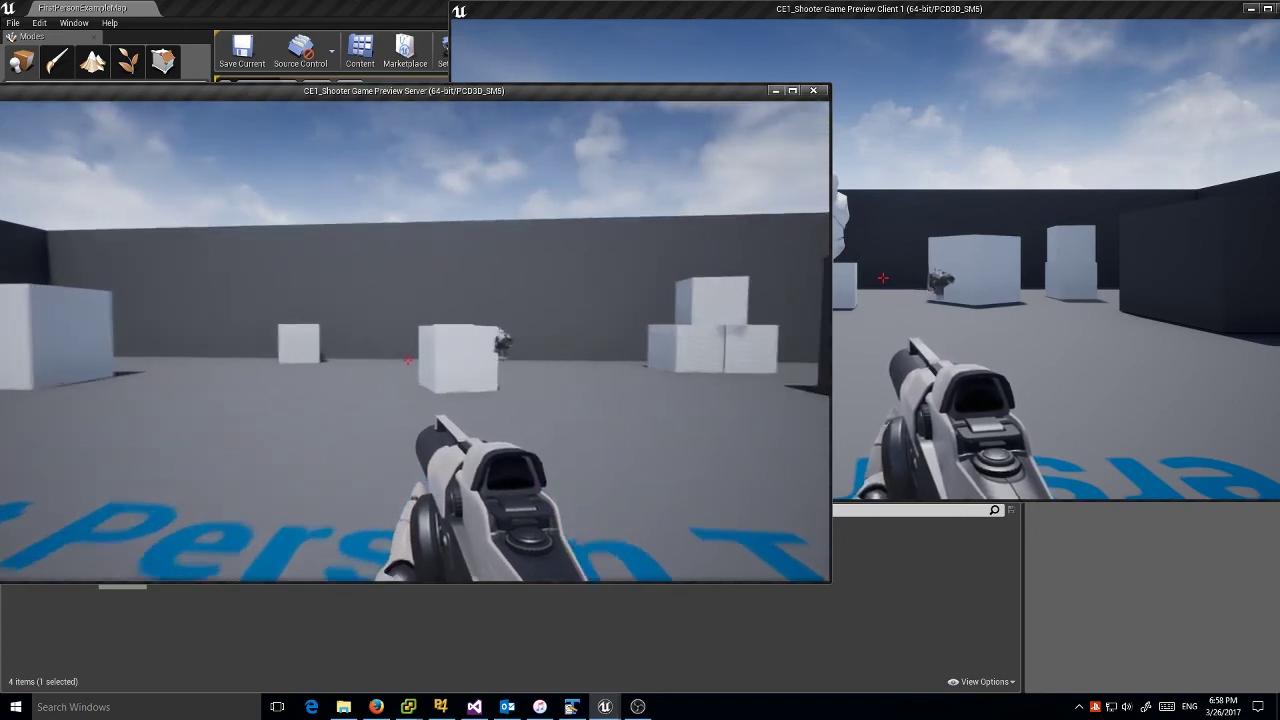
pyautogui.press('w')
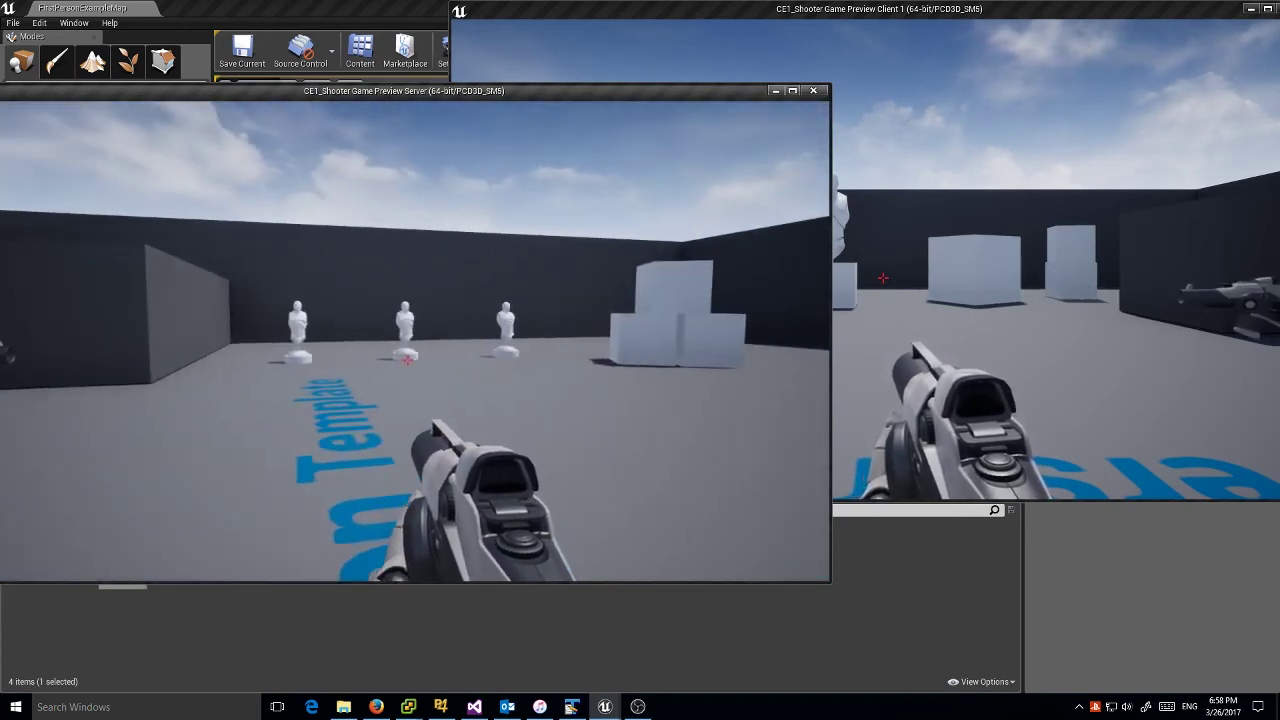
# - Switch to the client's game window and move the client player to face the dark block and the mannequins
pyautogui.hotkey('alt', 'Tab')
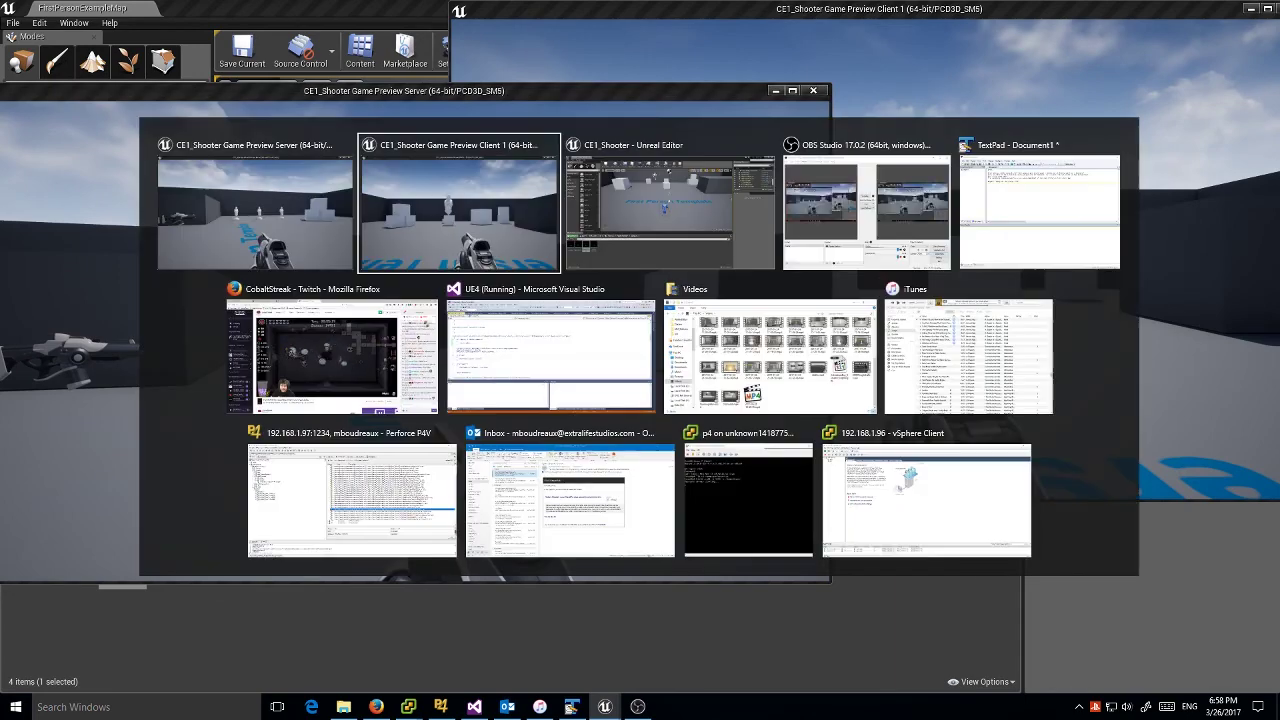
pyautogui.click(860, 296)
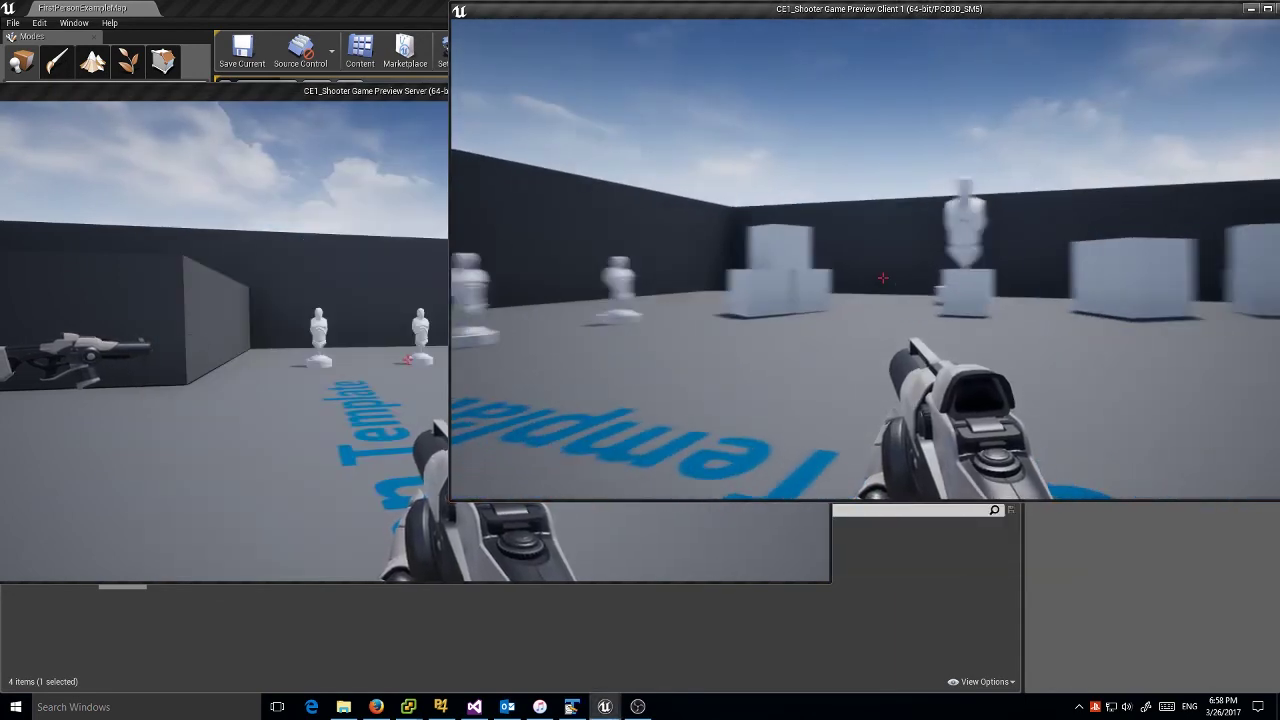
pyautogui.press('w')
pyautogui.press('a')
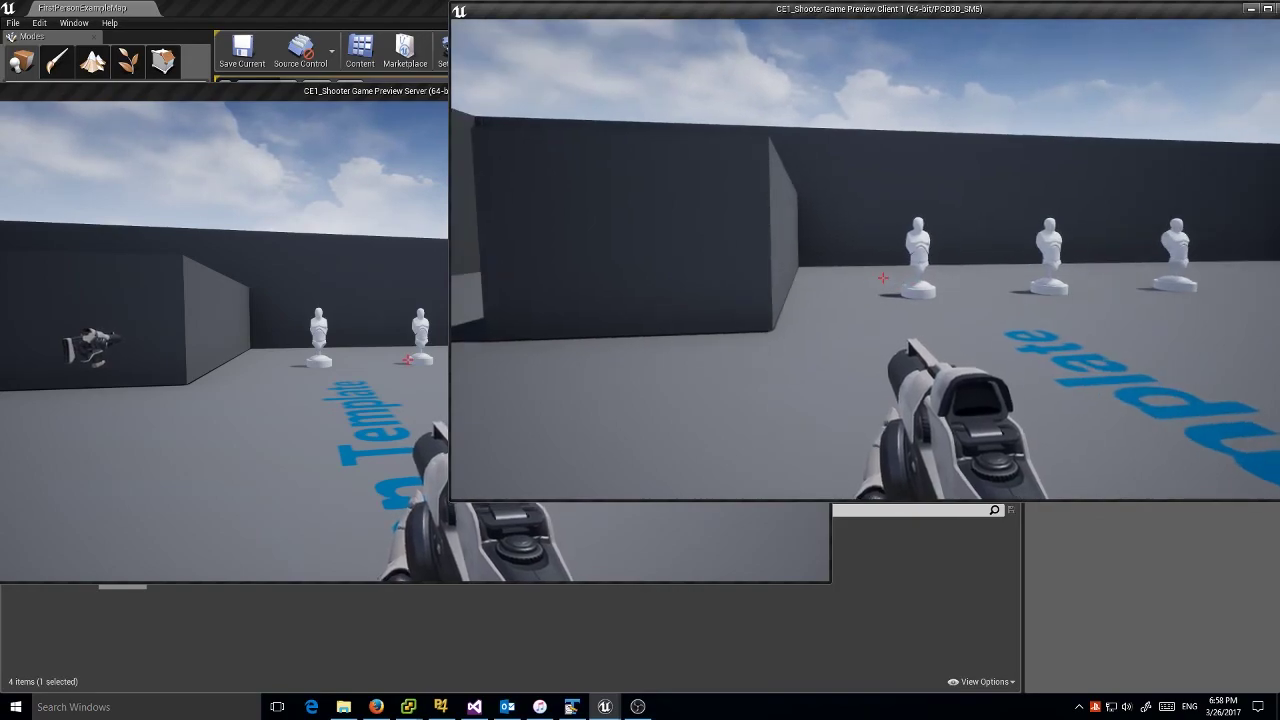
# - Spray continuous gunfire from the client across the dark block and the wall behind the mannequins
pyautogui.click(882, 277)
pyautogui.click(882, 277)
pyautogui.click(882, 277)
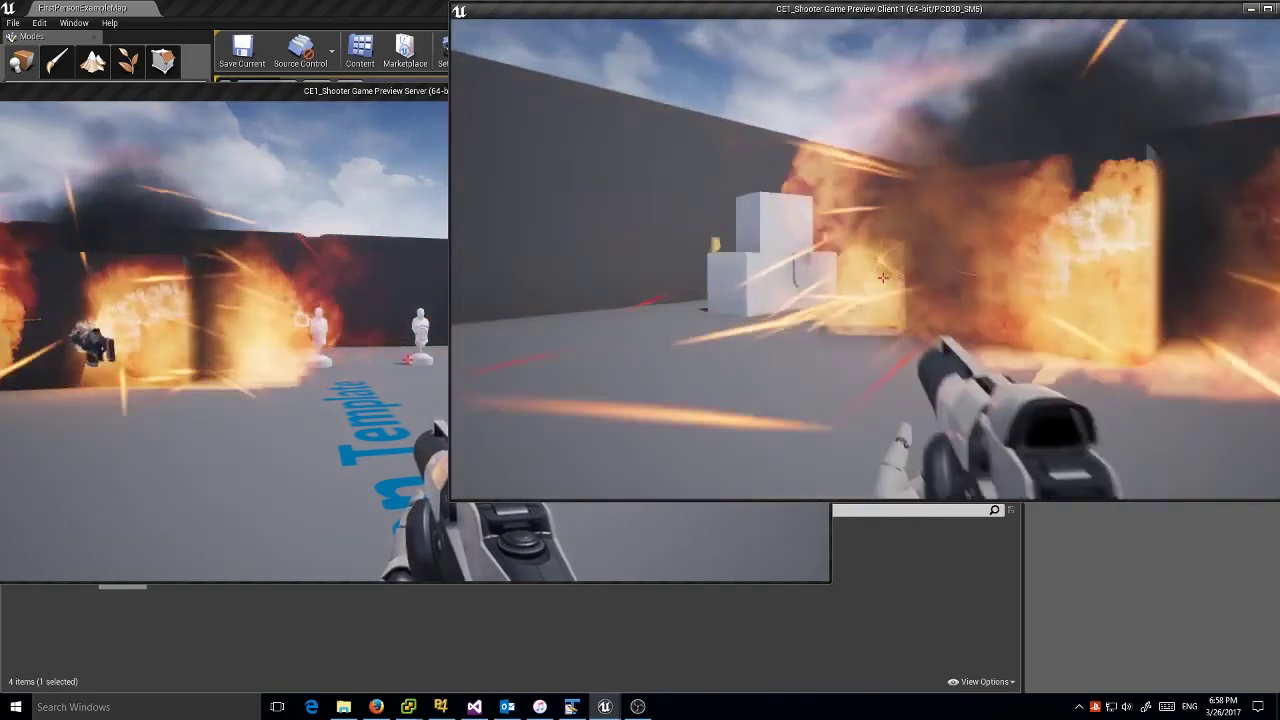
pyautogui.click(882, 277)
pyautogui.click(882, 277)
pyautogui.click(879, 259)
pyautogui.click(879, 259)
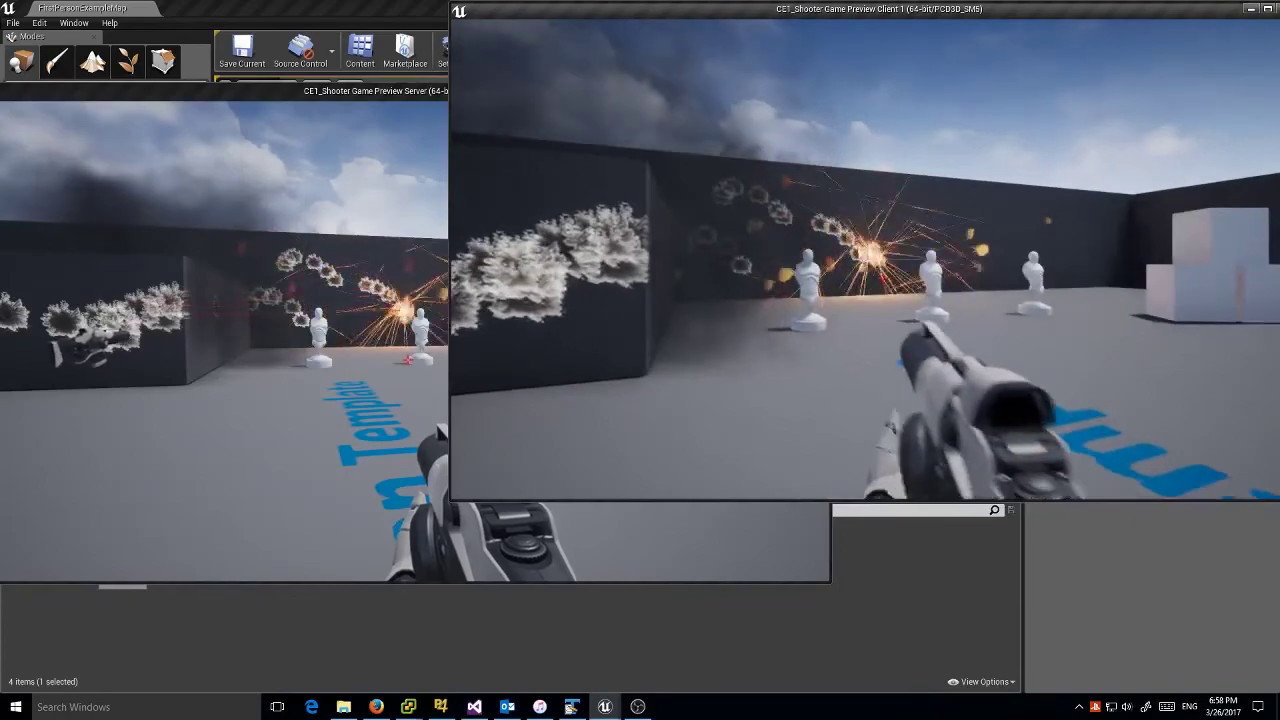
# - Shoot the mannequin nearest the dark block from the client and spray another burst over the block and wall
pyautogui.click(879, 259)
pyautogui.click(879, 259)
pyautogui.click(865, 259)
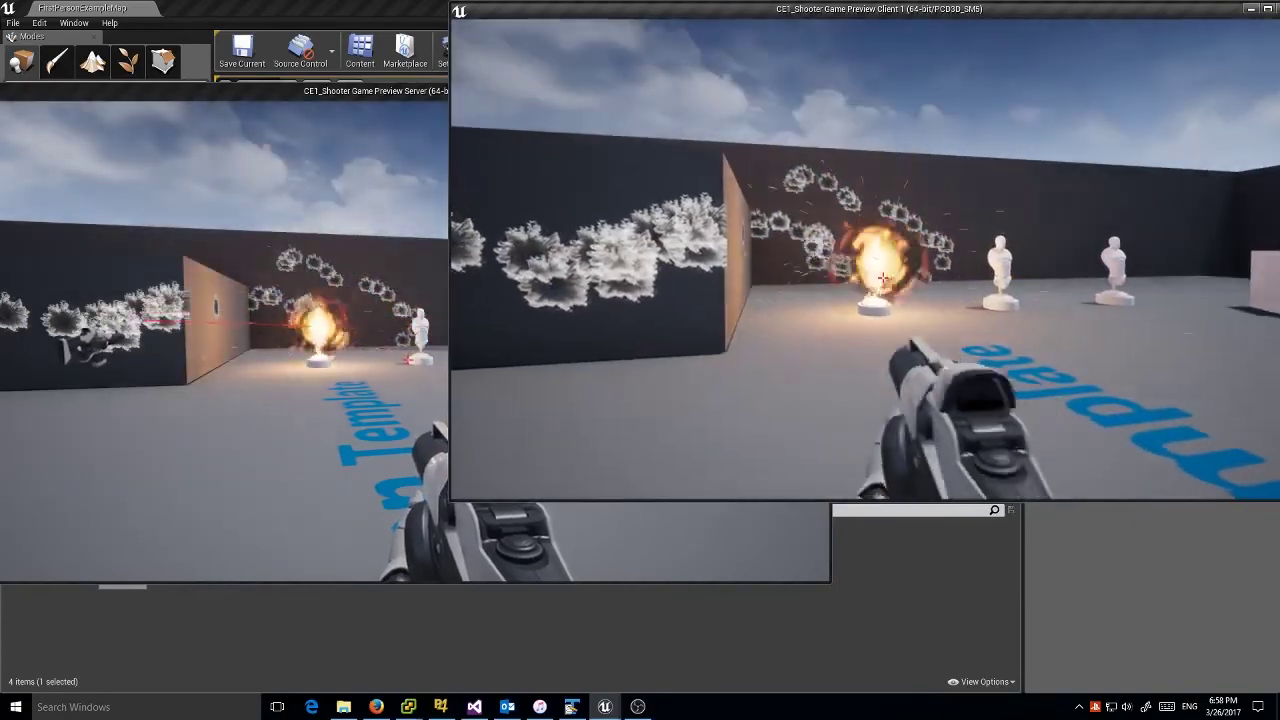
pyautogui.click(882, 277)
pyautogui.click(882, 277)
pyautogui.click(882, 277)
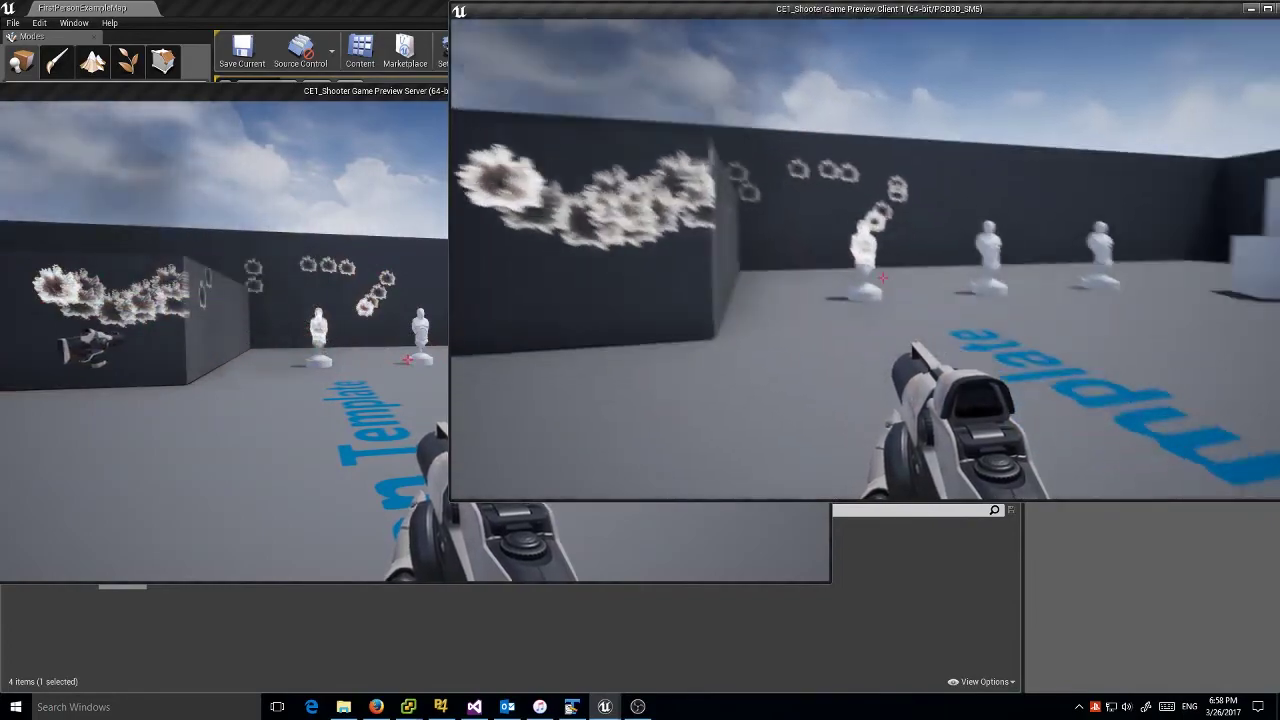
# - Test the explosive shots from the client on the mannequins and around the dark block, and end the play session
pyautogui.click(883, 277)
pyautogui.click(883, 277)
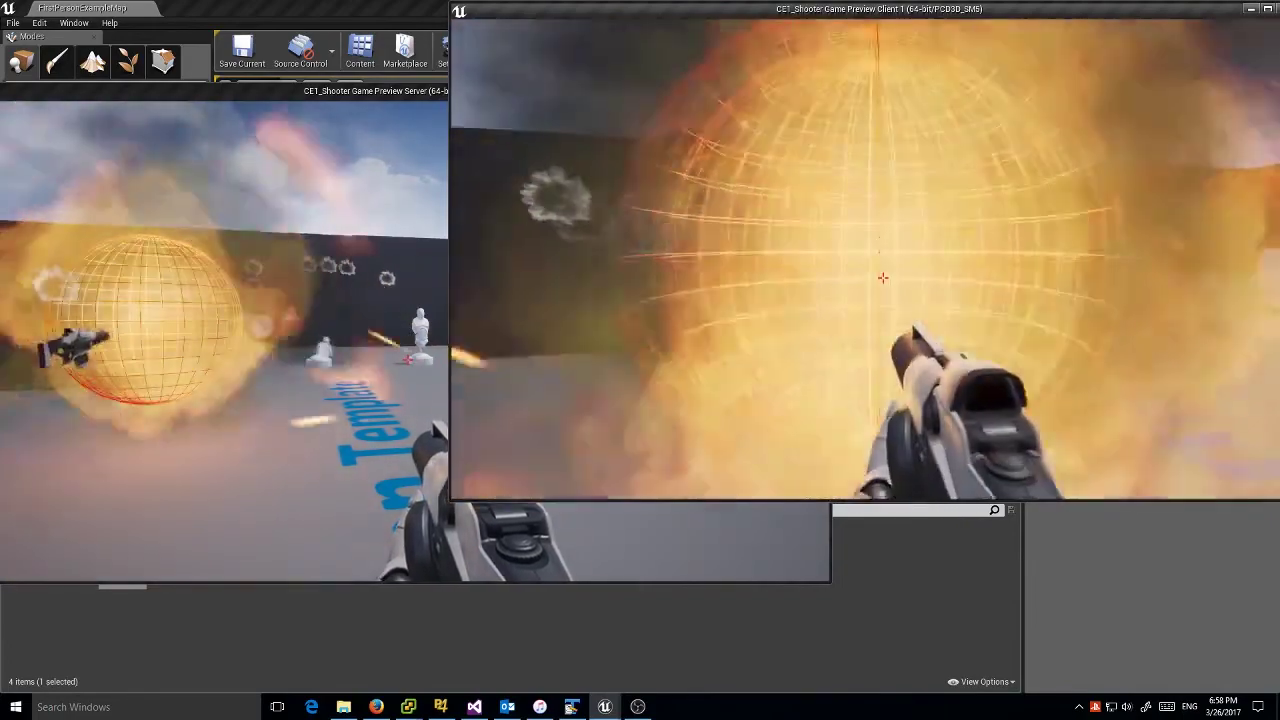
pyautogui.click(883, 277)
pyautogui.click(883, 277)
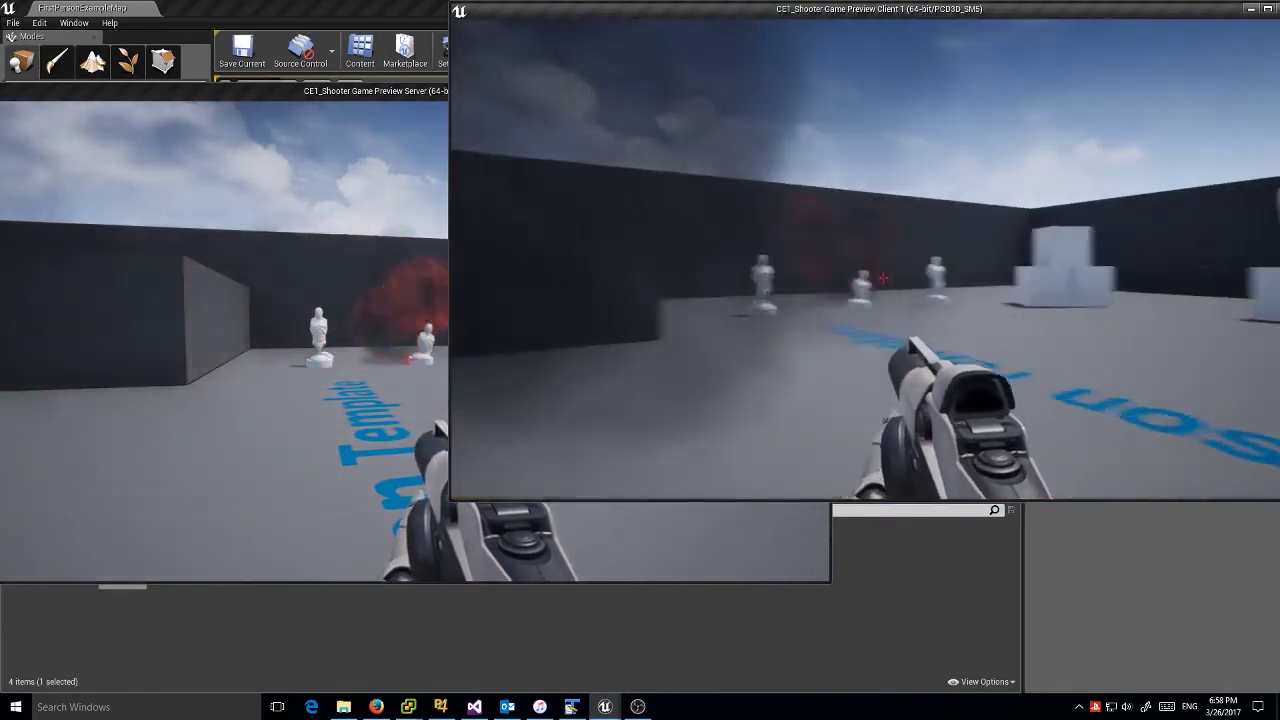
pyautogui.click(883, 277)
pyautogui.click(882, 277)
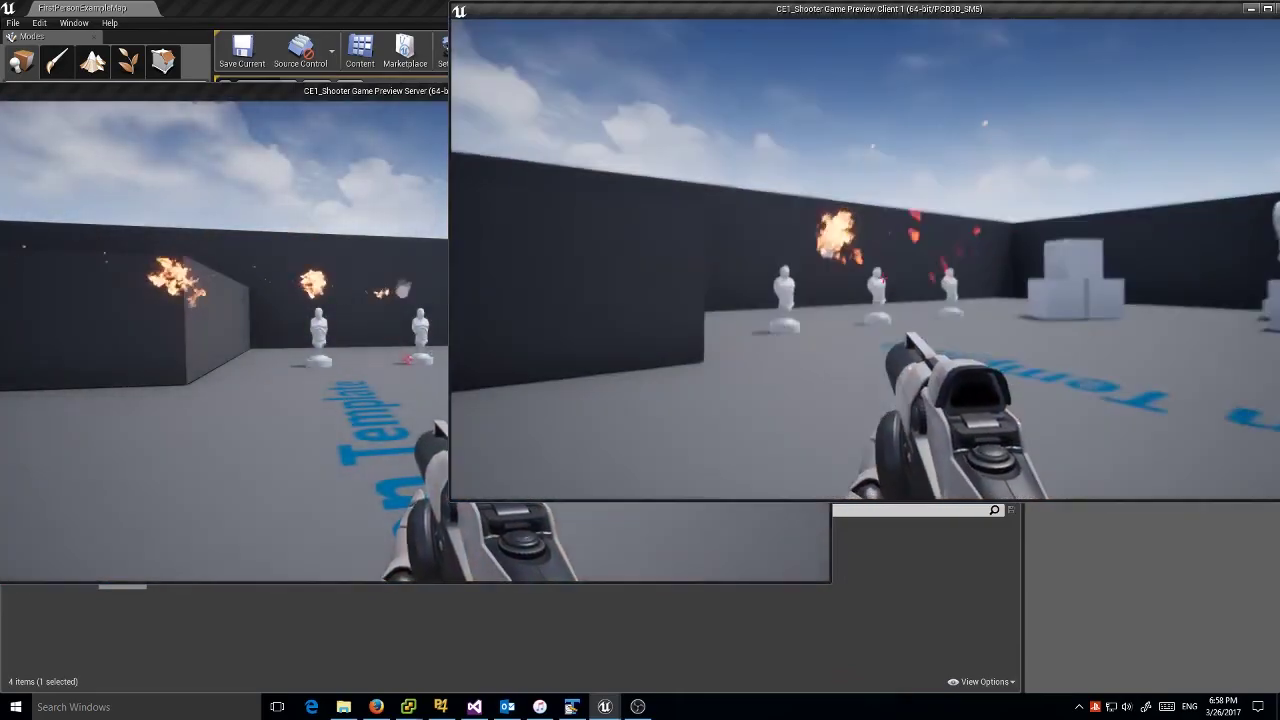
pyautogui.click(883, 278)
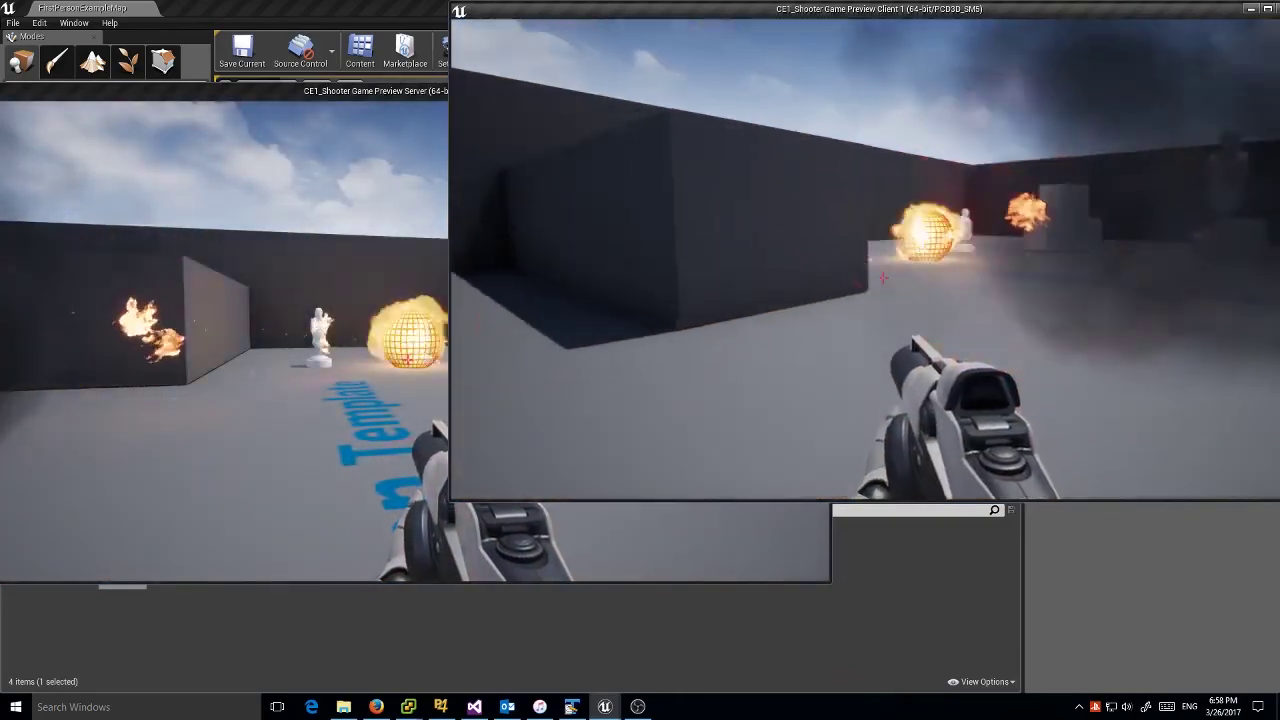
pyautogui.press('Escape')
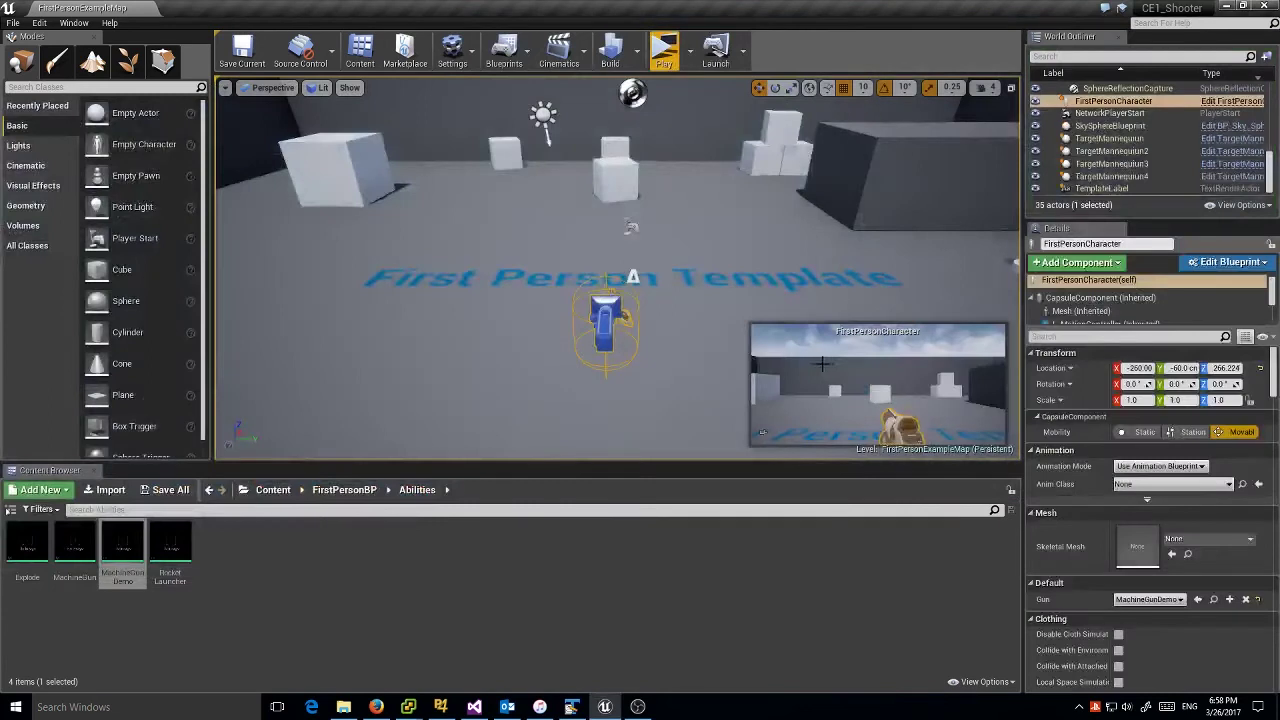